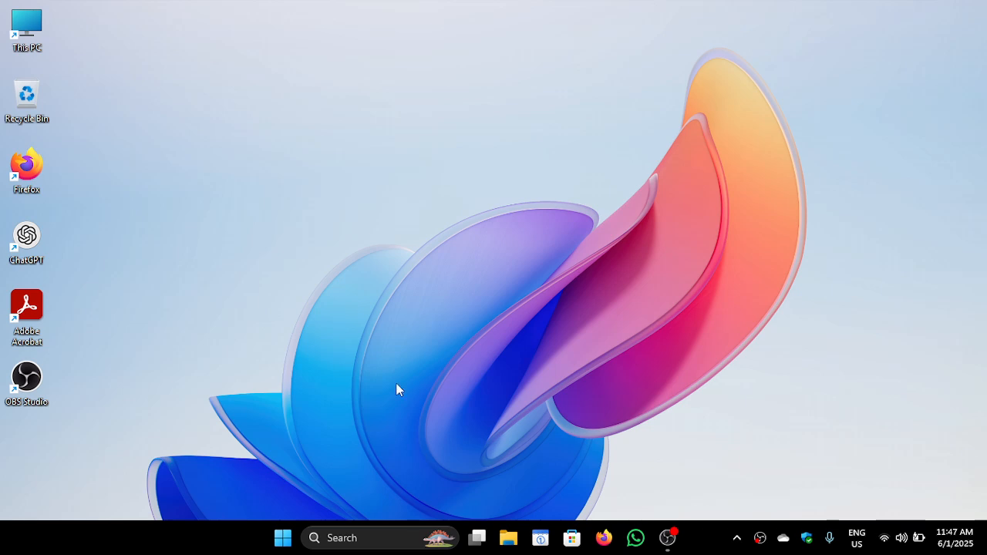
Search the computer for python, then dismiss the search results
left_click(277, 540)
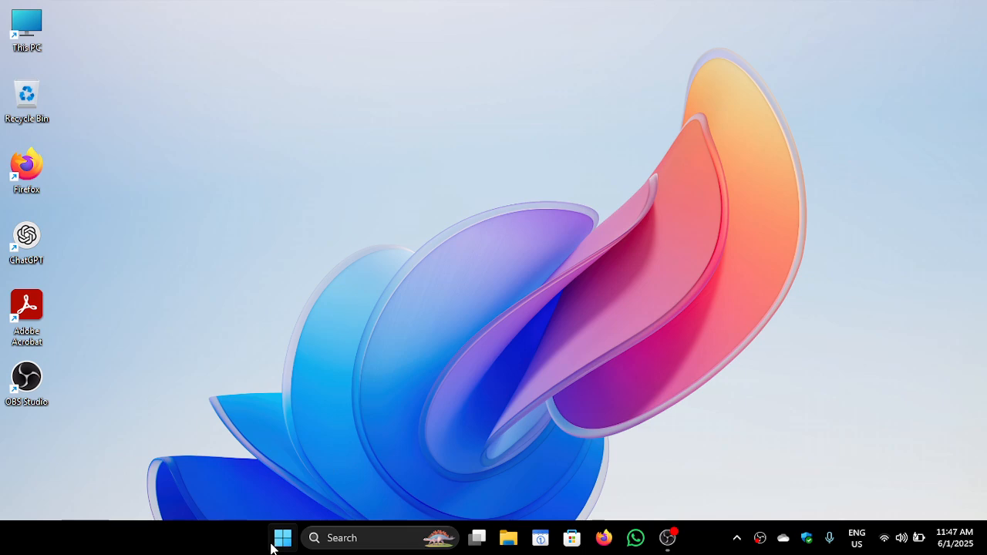
type("python")
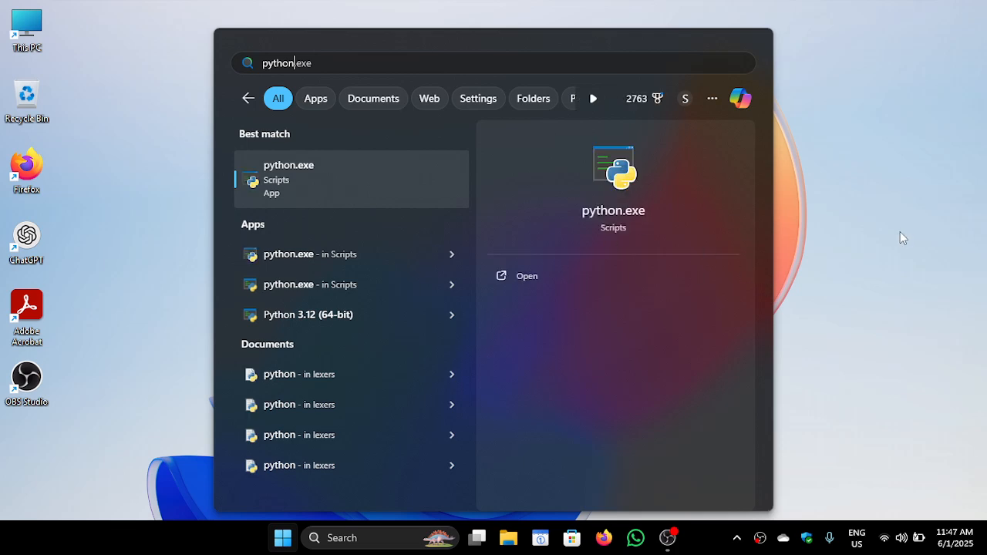
left_click(902, 237)
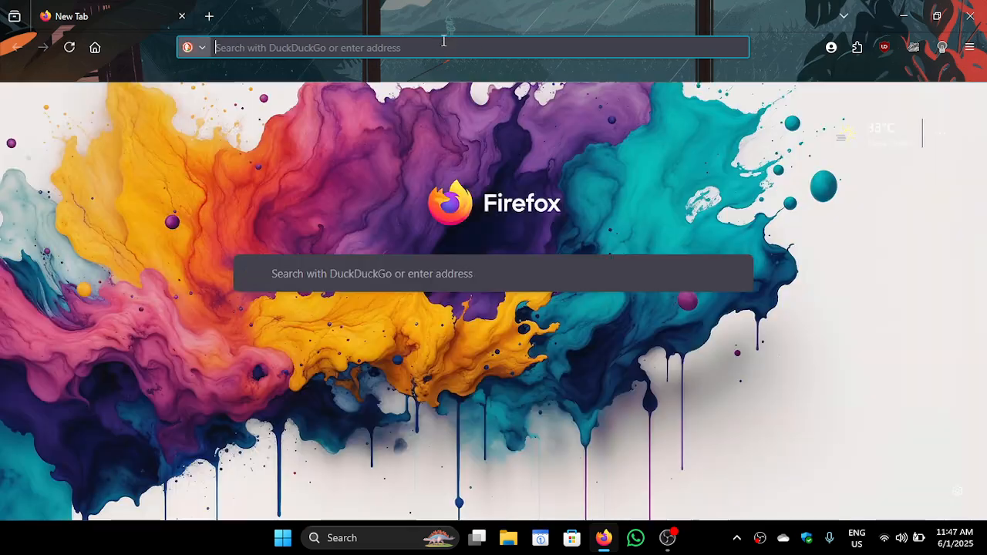
Switch to Firefox, open python.org and go to its Downloads page
left_click(444, 41)
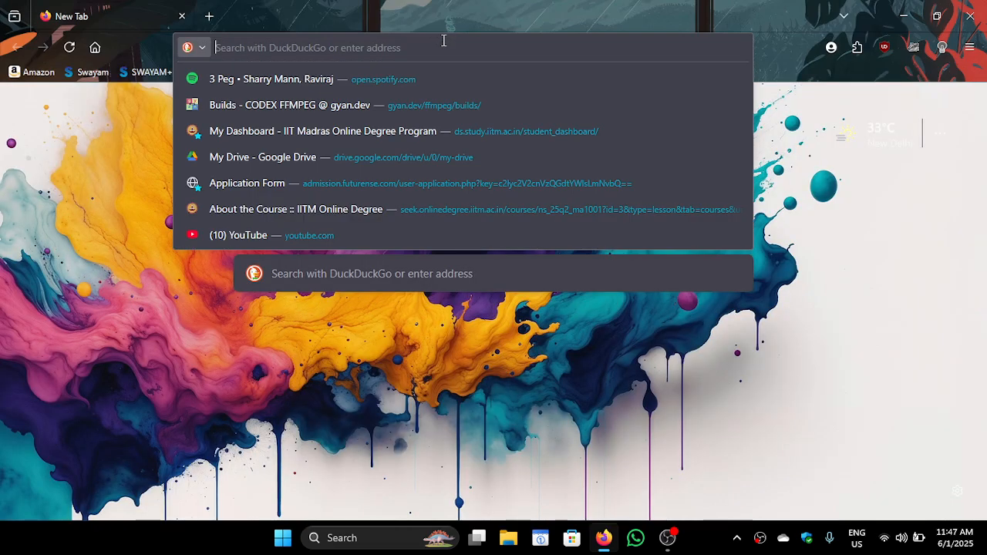
type("python.org")
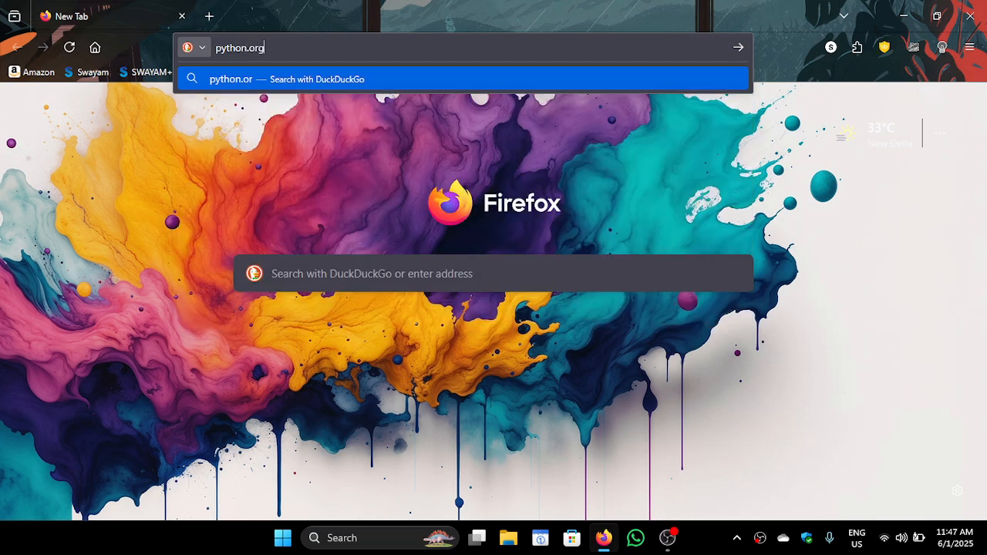
key("Return")
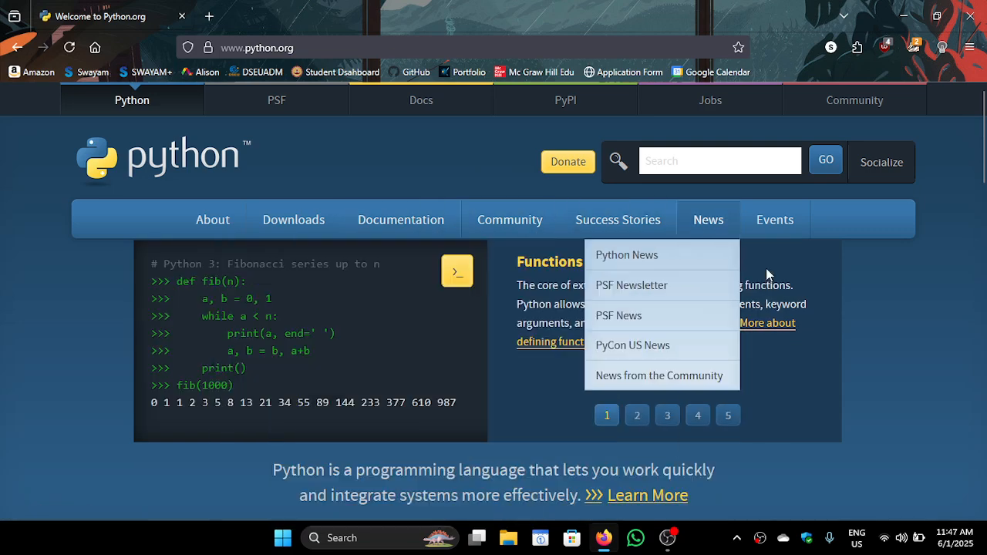
scroll(811, 336, "down", 1)
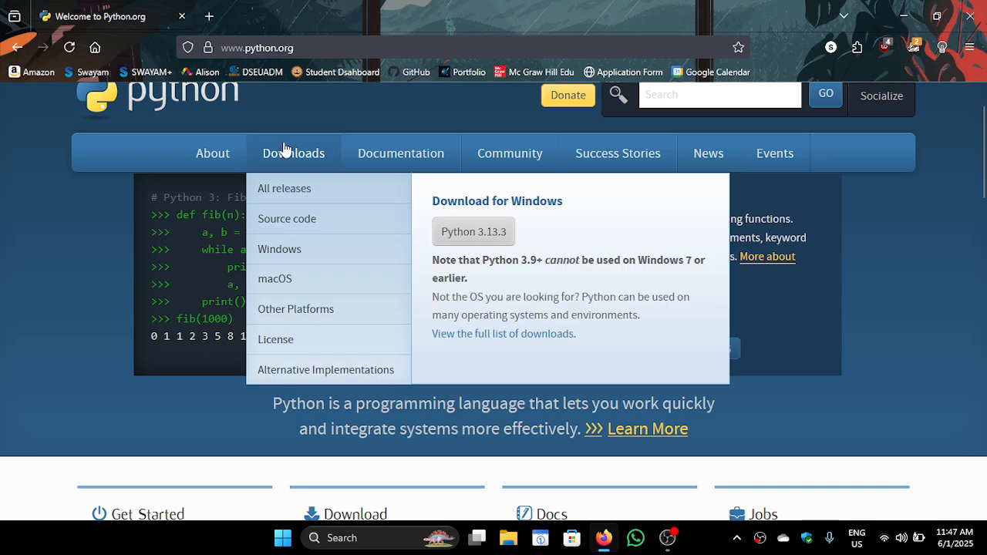
left_click(284, 150)
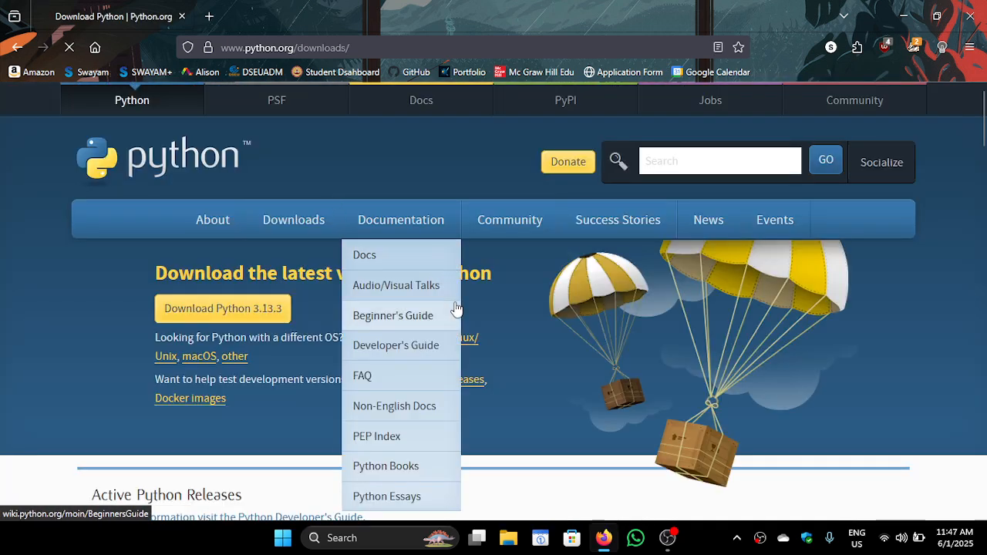
Review the available Python releases and open the Python 3.12.10 release page from the list of specific releases
scroll(585, 328, "down", 1)
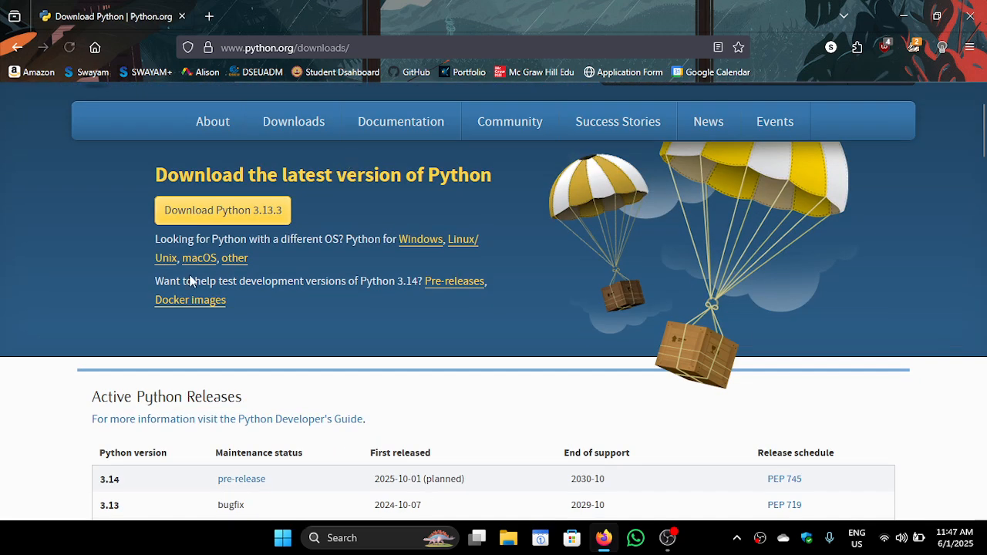
left_click_drag(155, 160, 323, 204)
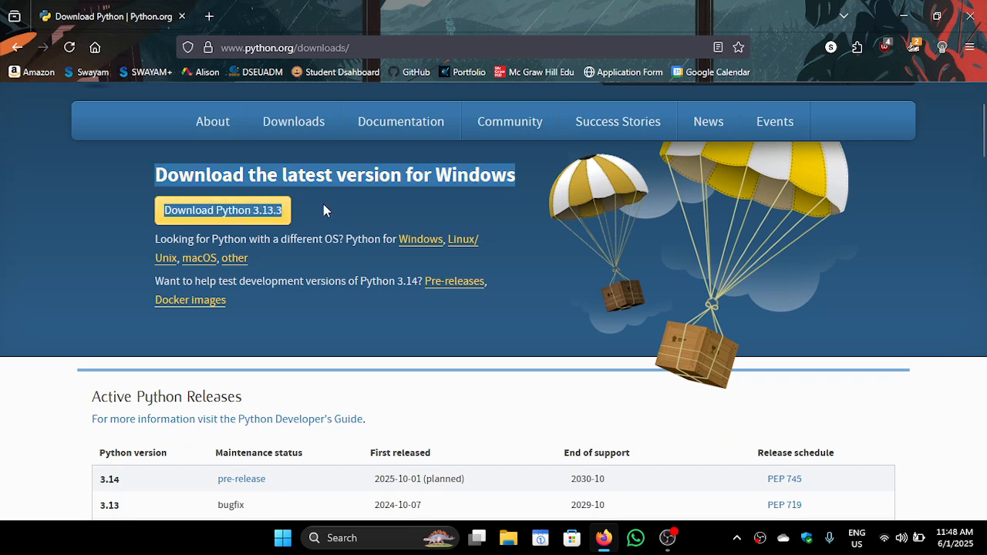
left_click(323, 204)
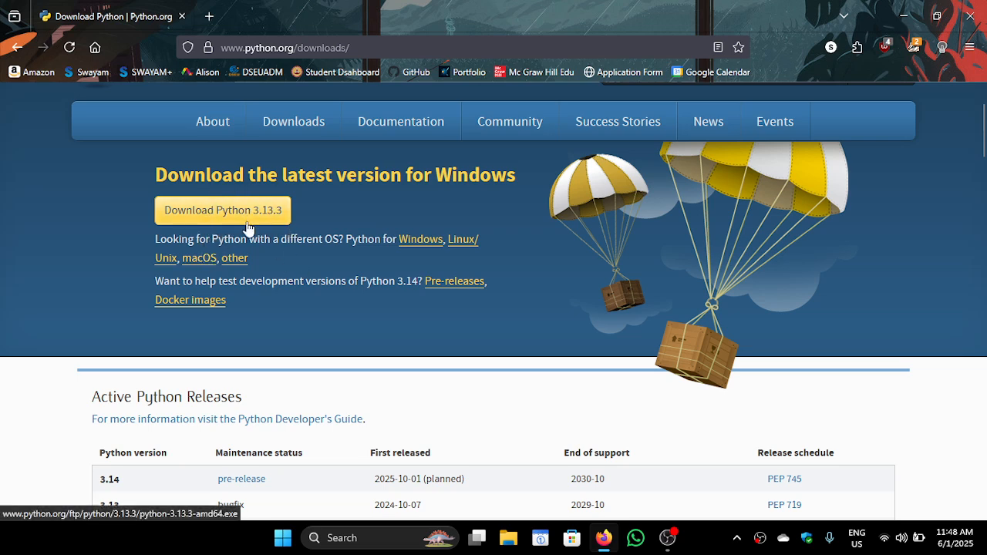
scroll(355, 335, "down", 5)
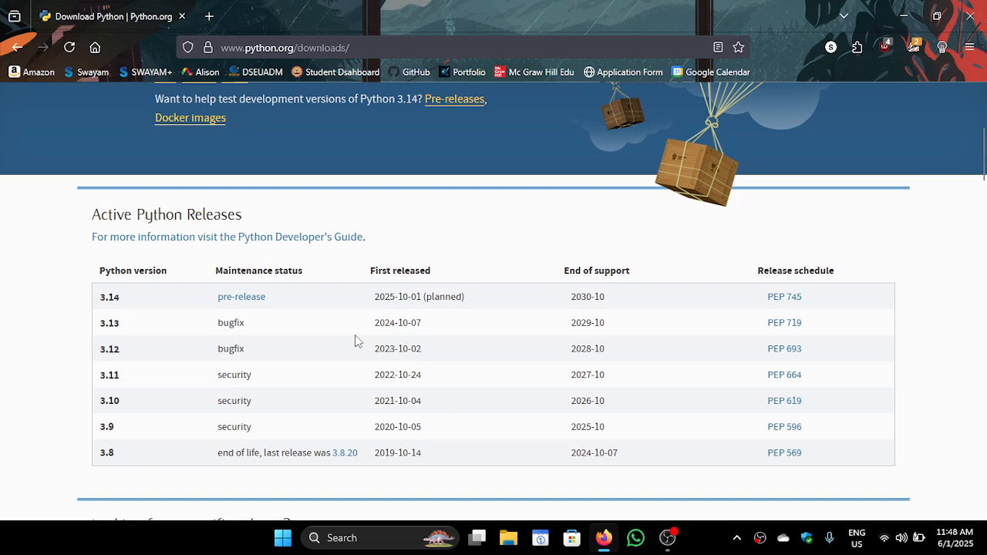
scroll(284, 335, "down", 1)
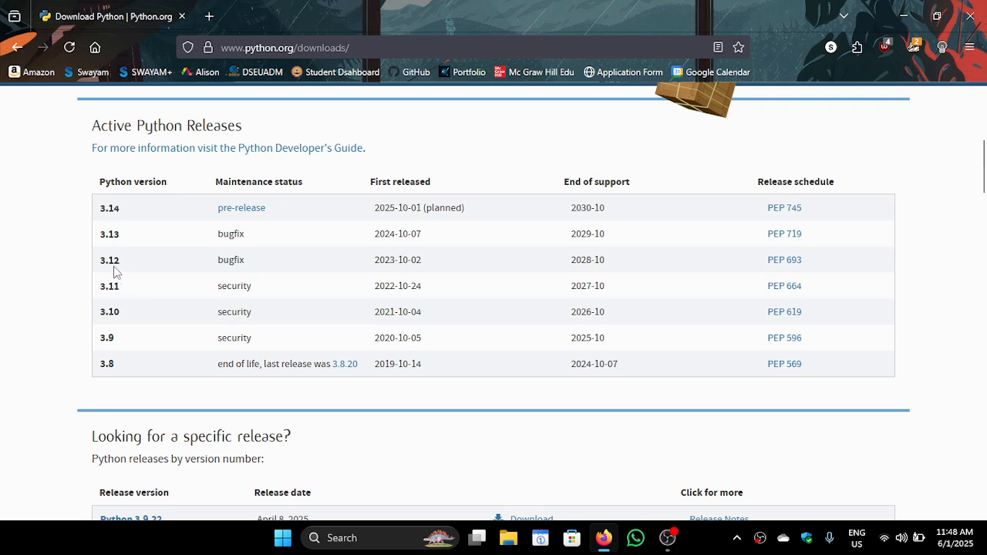
scroll(378, 469, "down", 5)
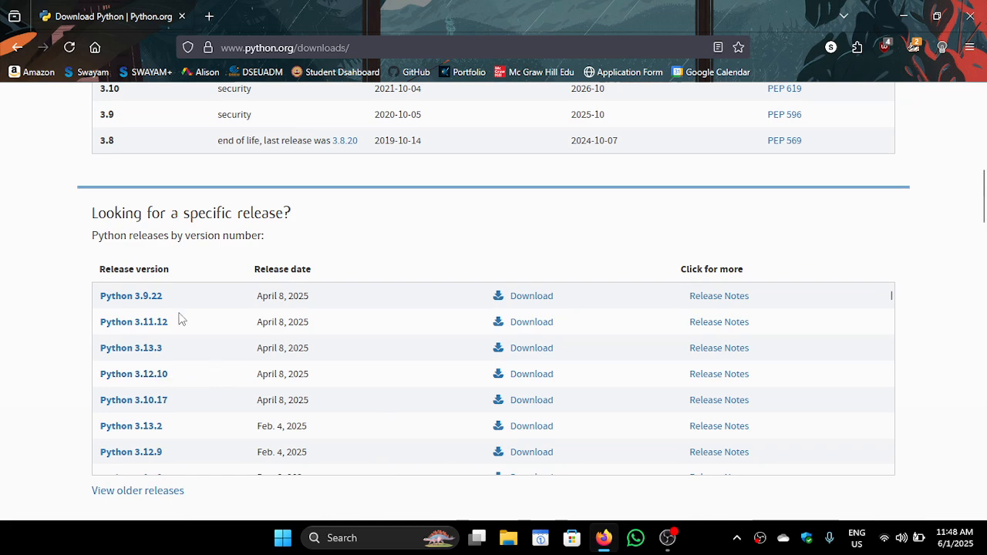
scroll(178, 319, "up", 1)
scroll(178, 319, "down", 2)
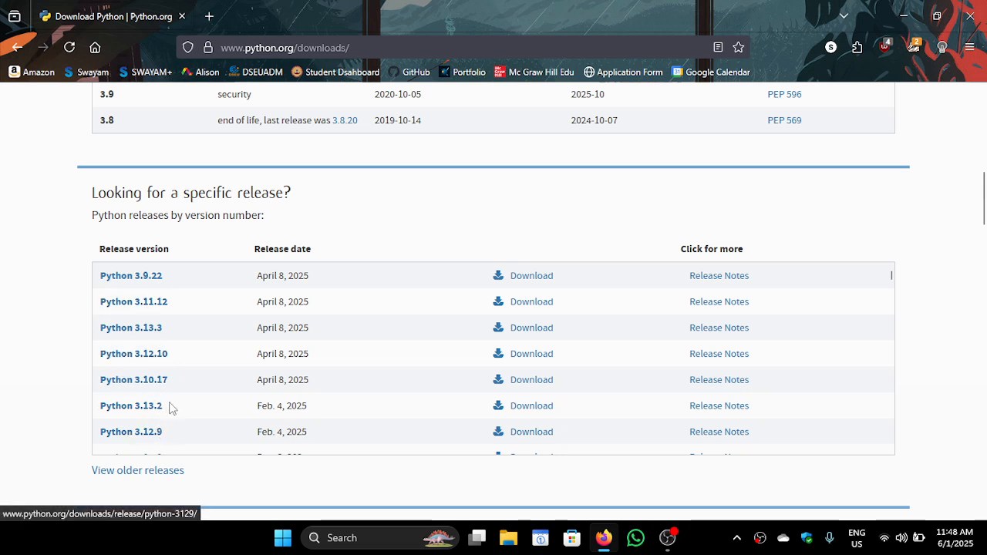
left_click(145, 356)
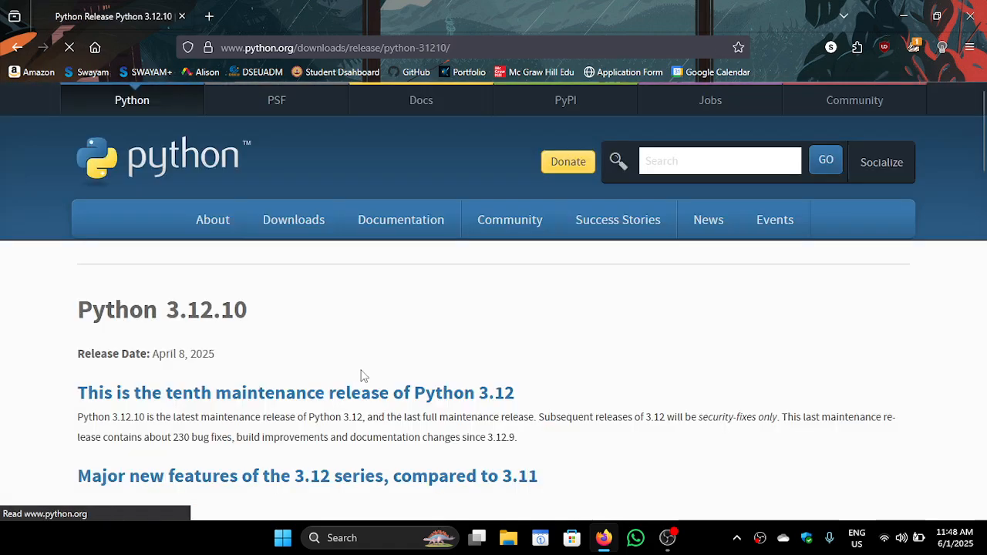
Download the 64-bit Windows installer of Python 3.12.10 and save it as python-3.12.10-amd64 in Downloads
scroll(364, 376, "down", 12)
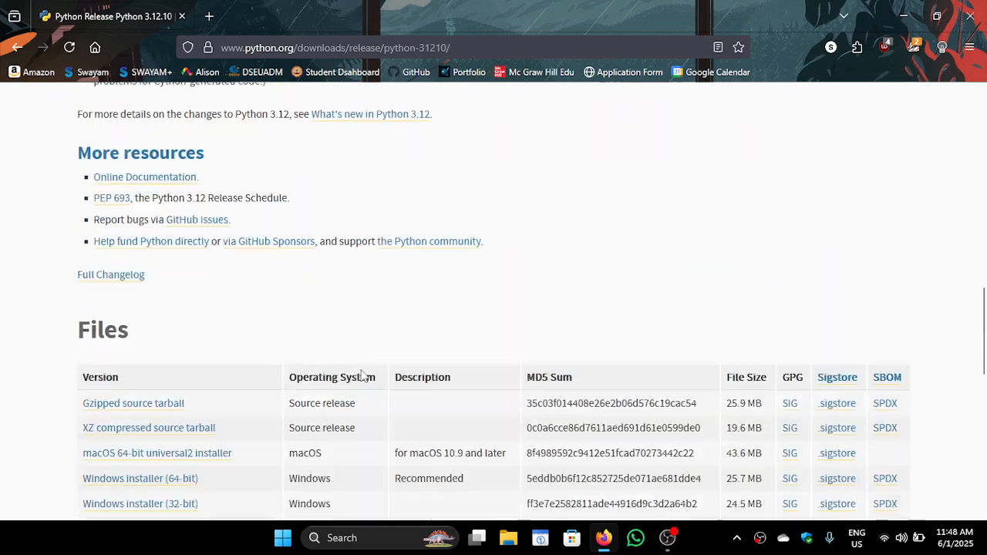
scroll(364, 376, "down", 3)
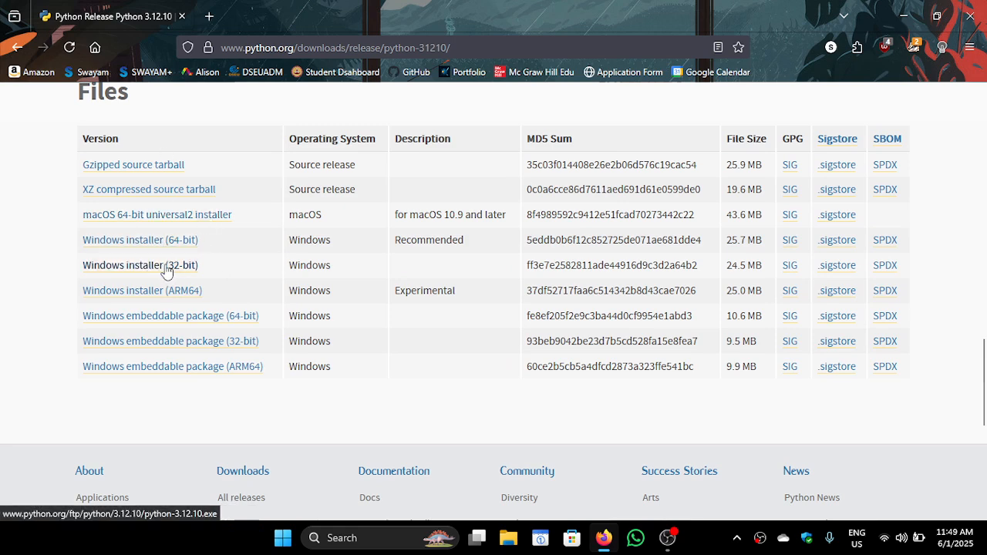
left_click(205, 240)
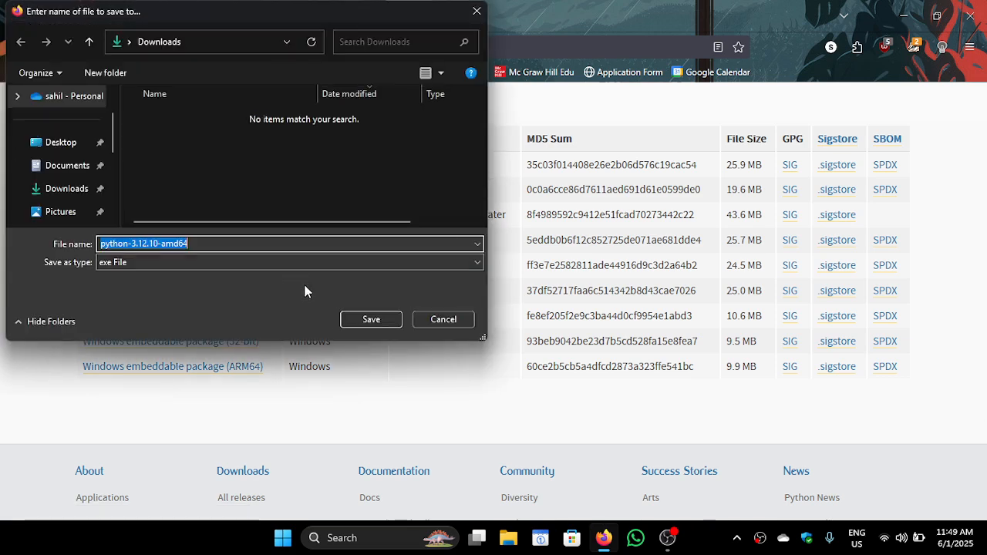
left_click(367, 320)
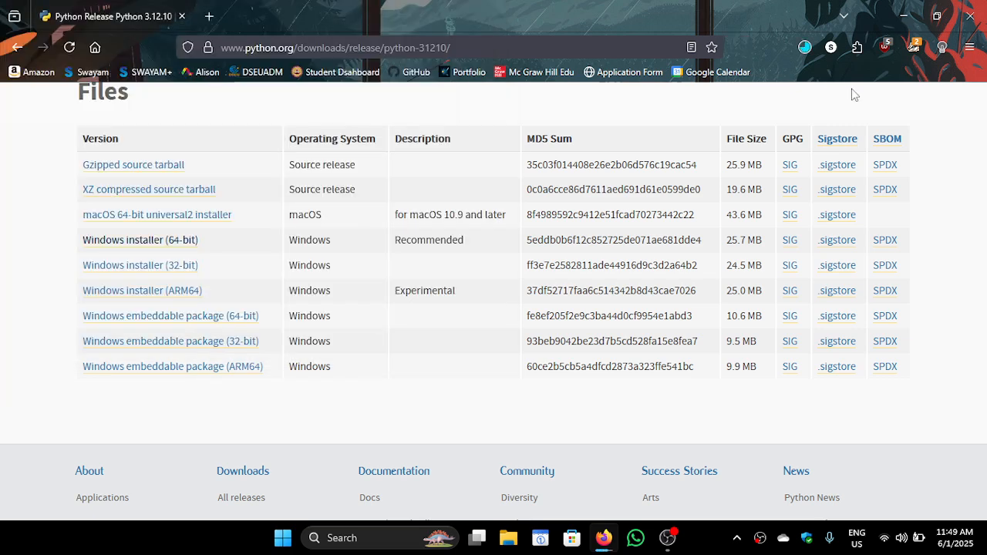
Run the downloaded python-3.12.10-amd64.exe and start the Python 3.12.10 (64-bit) installation
left_click(806, 48)
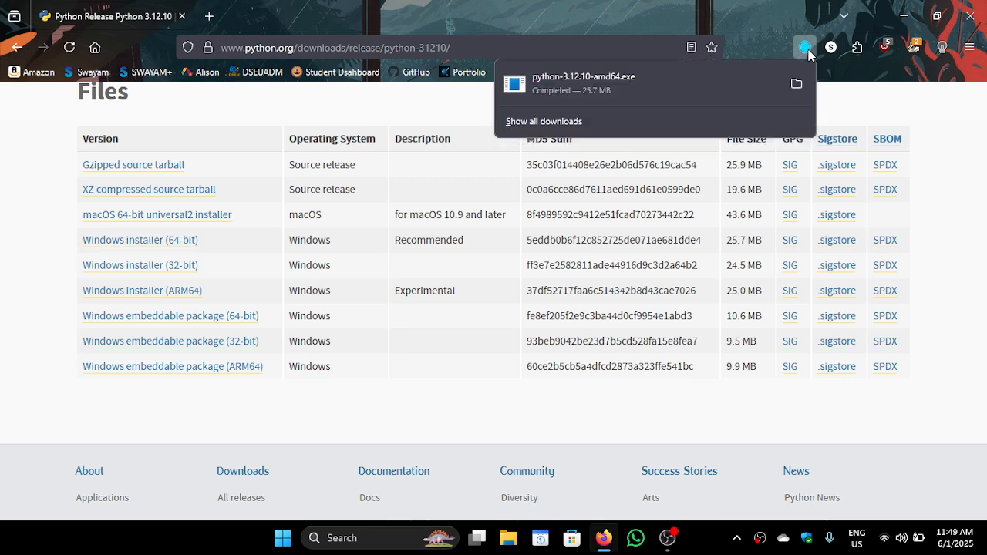
left_click(609, 87)
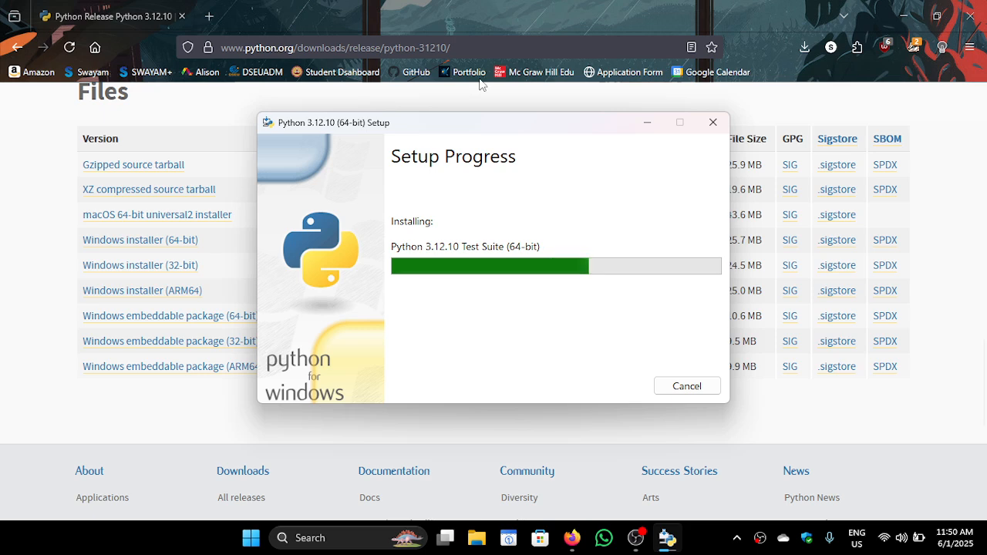
left_click_drag(506, 117, 477, 112)
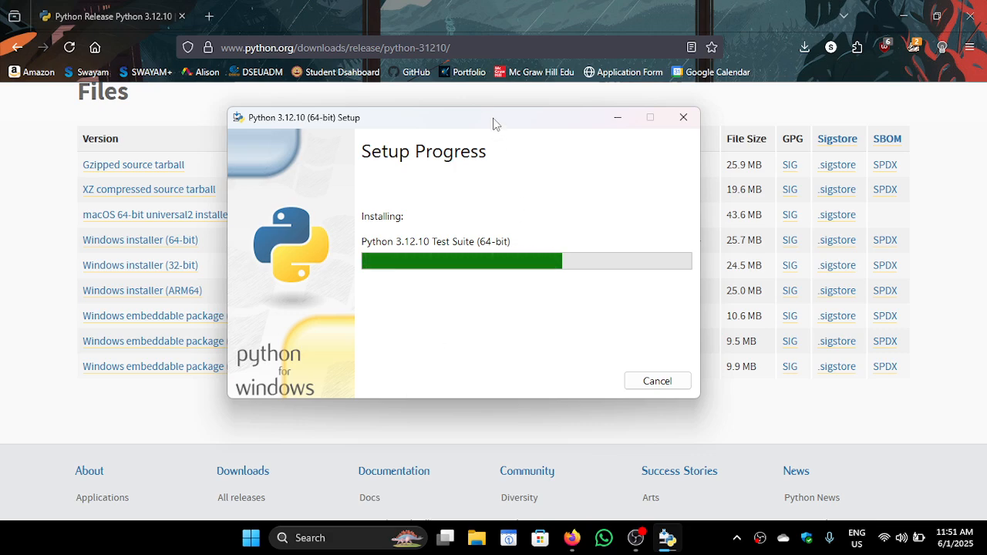
left_click_drag(494, 123, 532, 171)
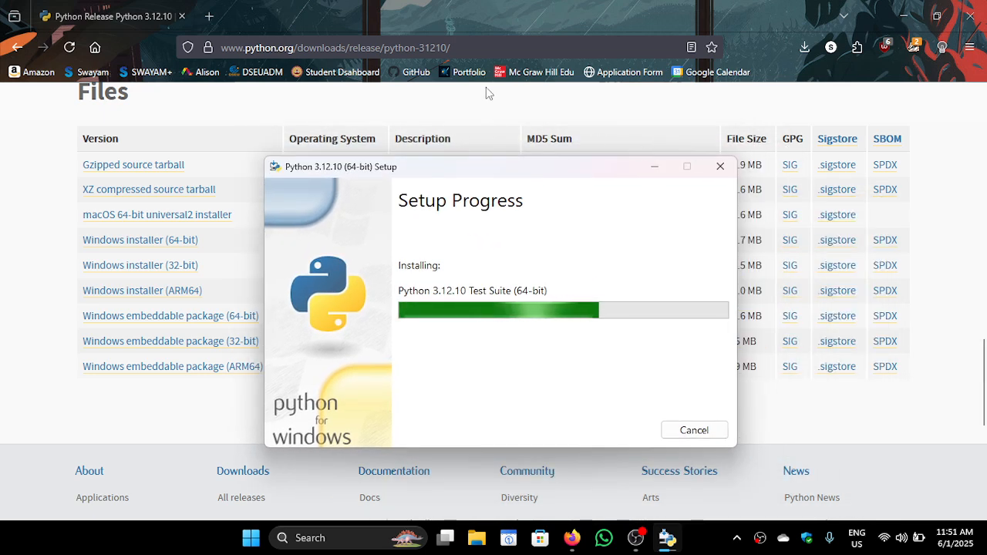
Return to Firefox, search the web for "visual studio code" and open the official code.visualstudio.com site
left_click(623, 108)
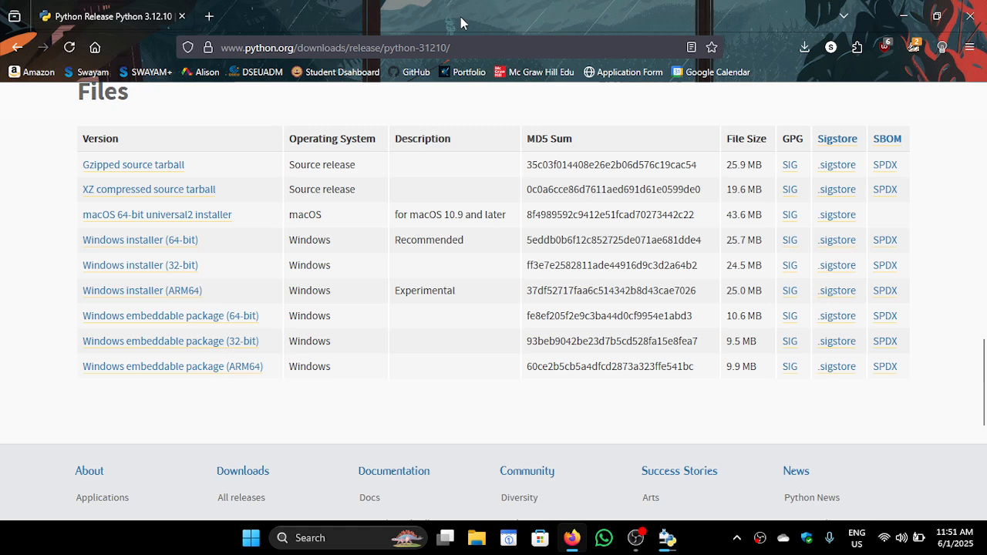
left_click(452, 42)
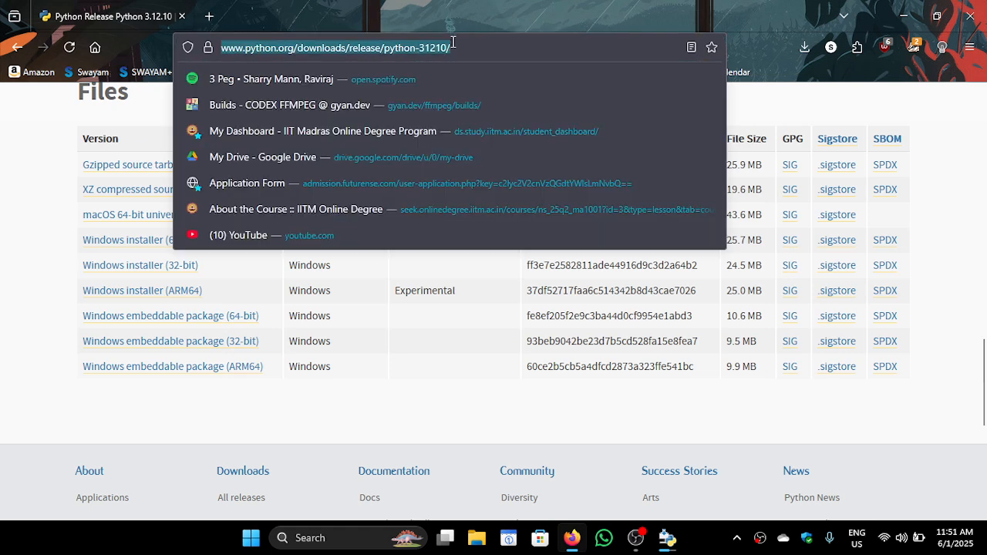
type("visual st")
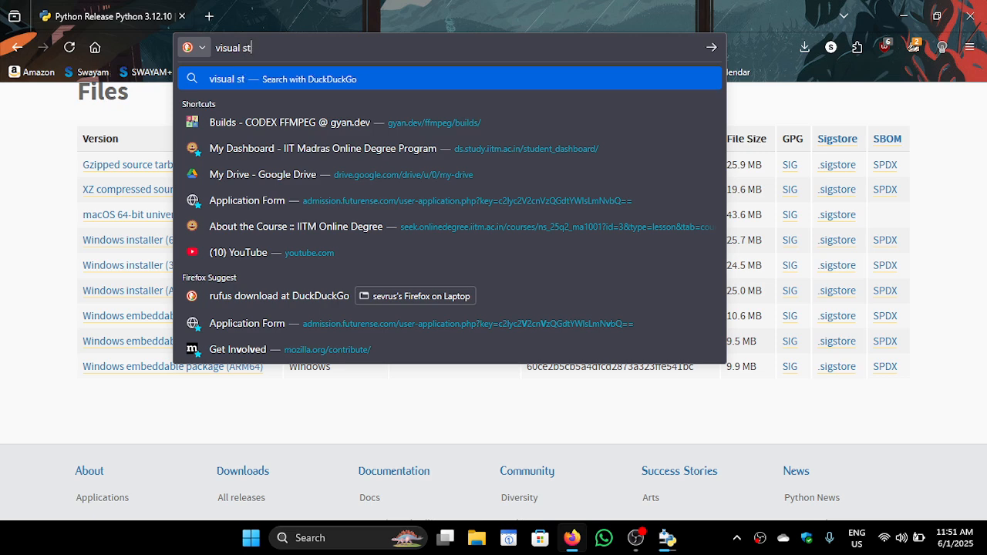
type("udio code")
key("Return")
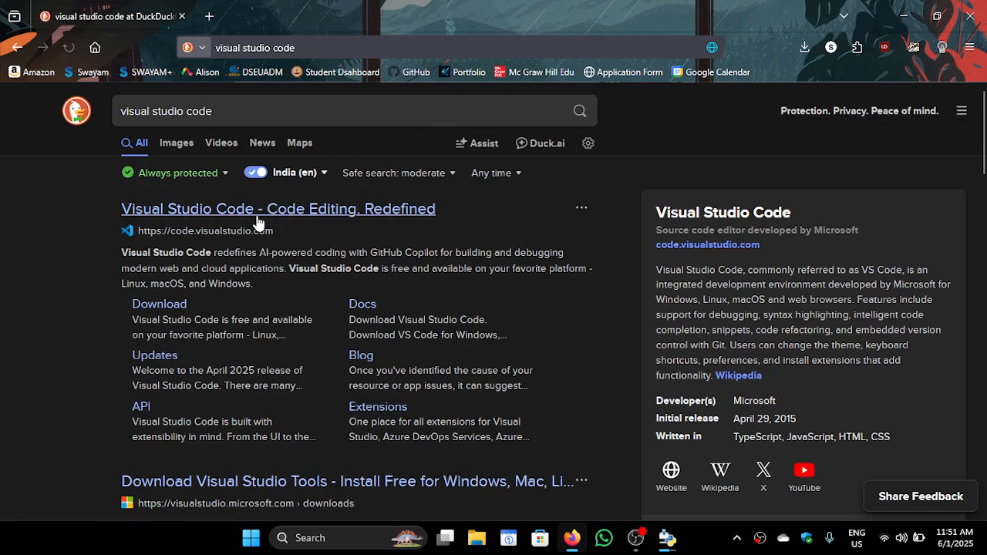
left_click(259, 222)
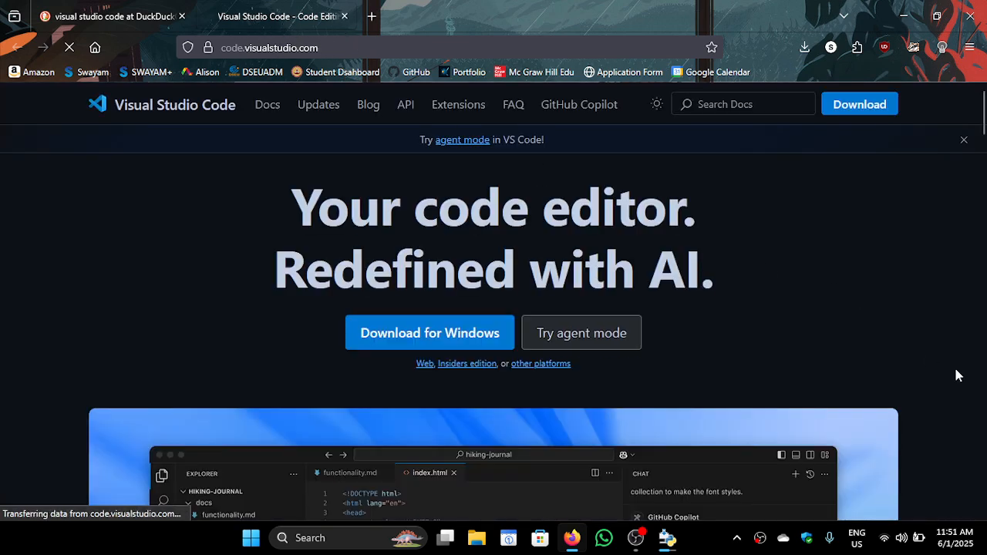
Look through the Visual Studio Code home page, including the download options and the editor preview
scroll(956, 376, "down", 3)
scroll(936, 330, "down", 1)
scroll(936, 329, "up", 1)
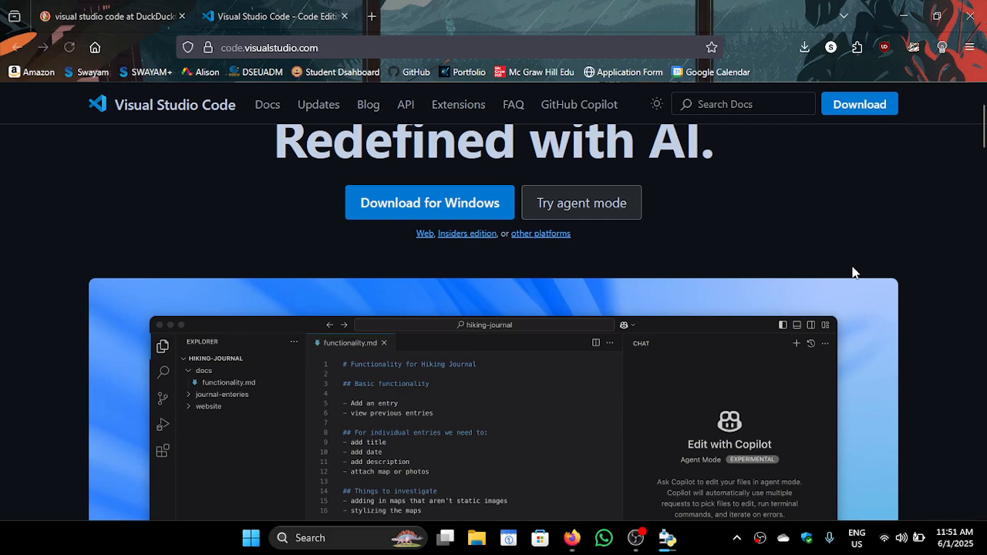
key("super")
scroll(915, 313, "down", 8)
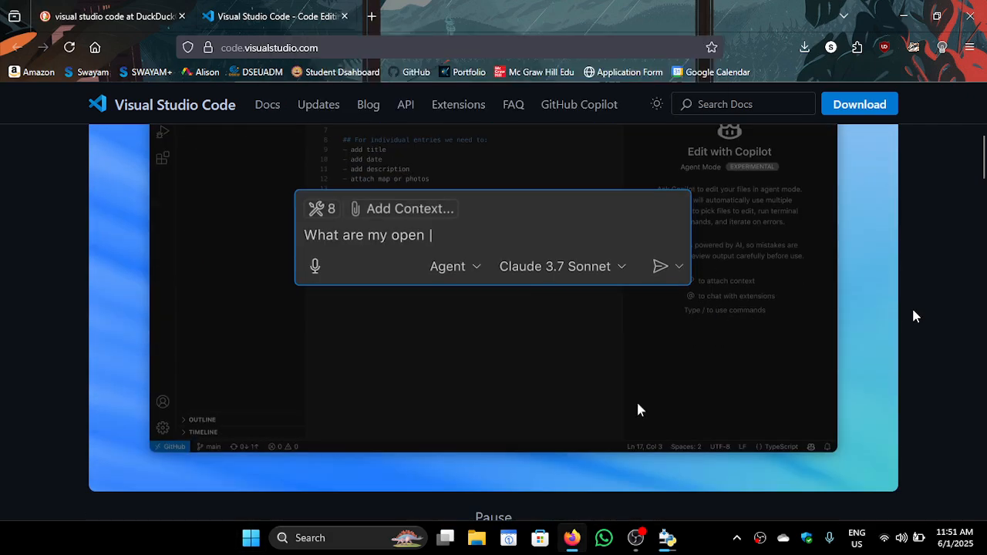
scroll(913, 311, "up", 10)
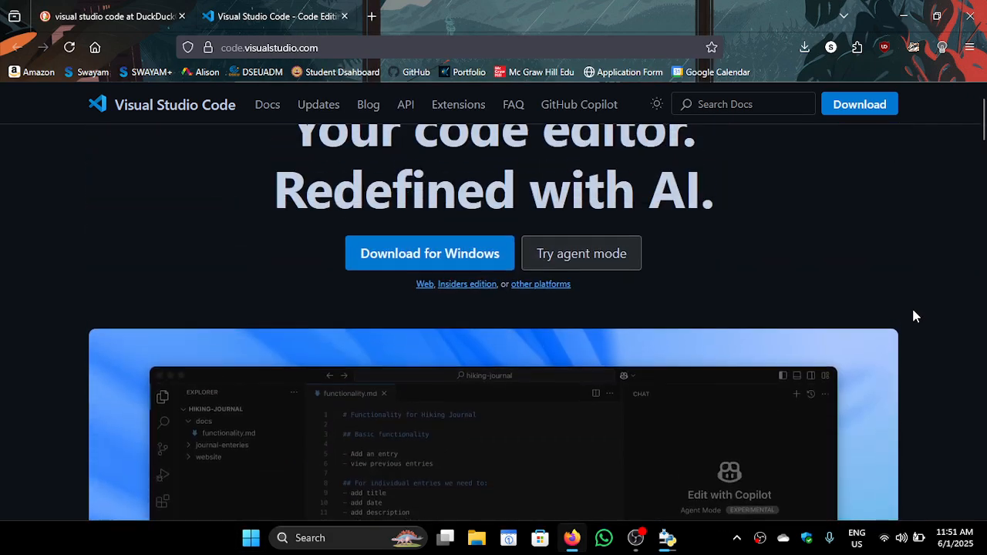
scroll(913, 312, "down", 12)
scroll(913, 314, "up", 12)
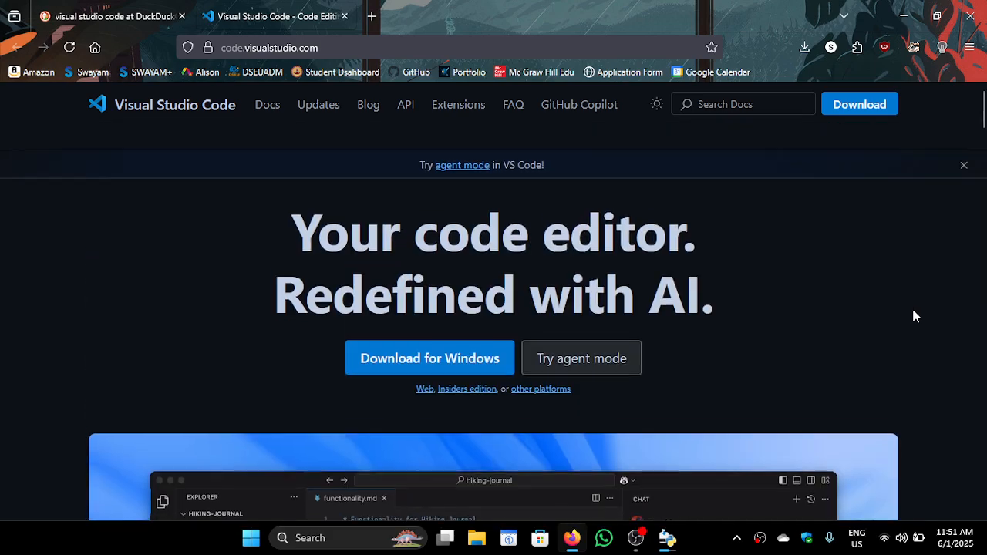
Close the Visual Studio Code site and bring the Python 3.12.10 setup window back into view to check the installation progress
left_click(342, 17)
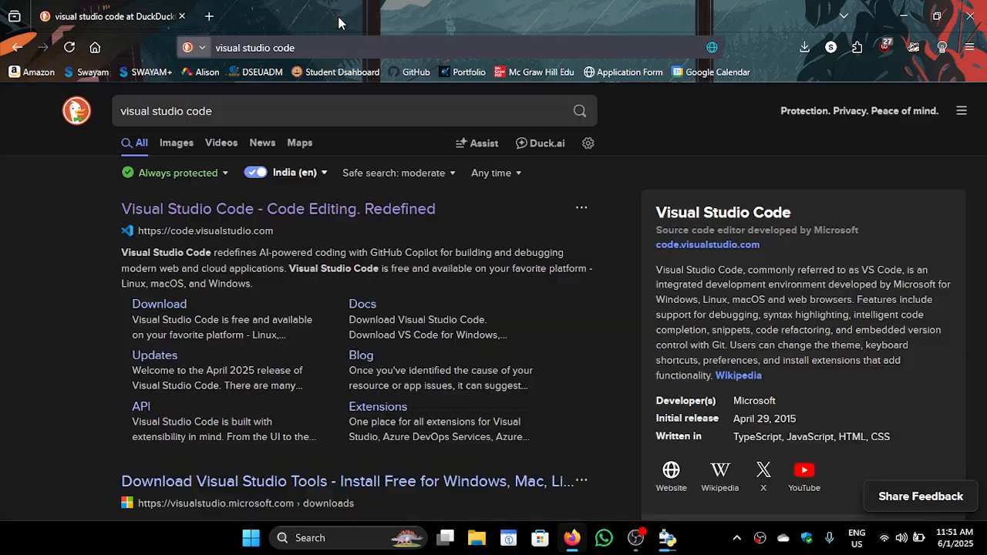
left_click(667, 542)
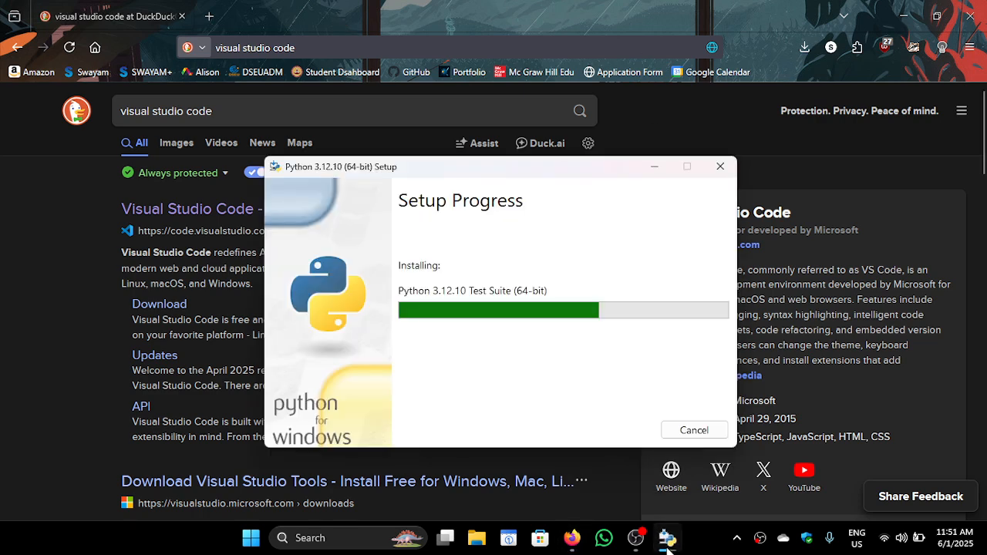
Hide the Python setup window, switch to the installed Visual Studio Code and close its Welcome page
left_click(668, 542)
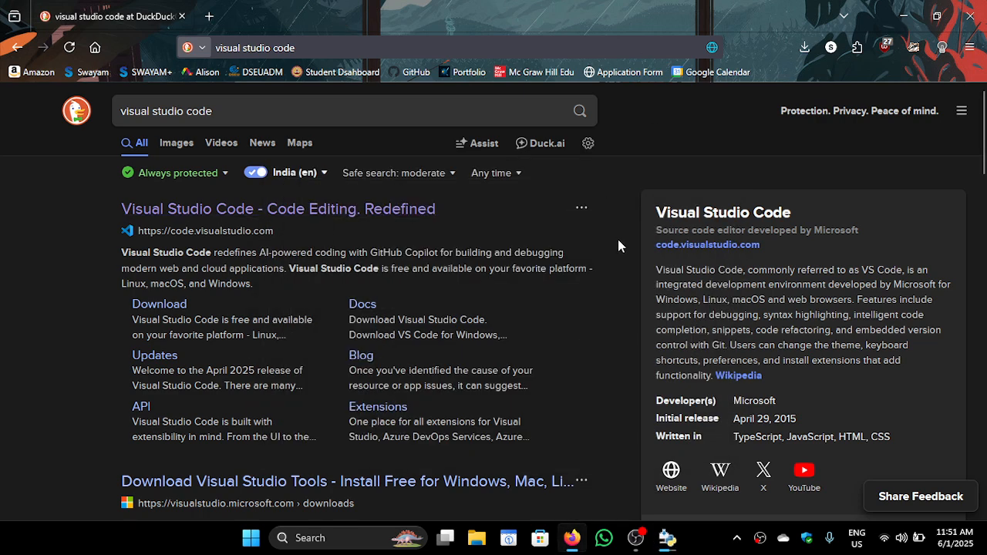
key("super")
type("vi")
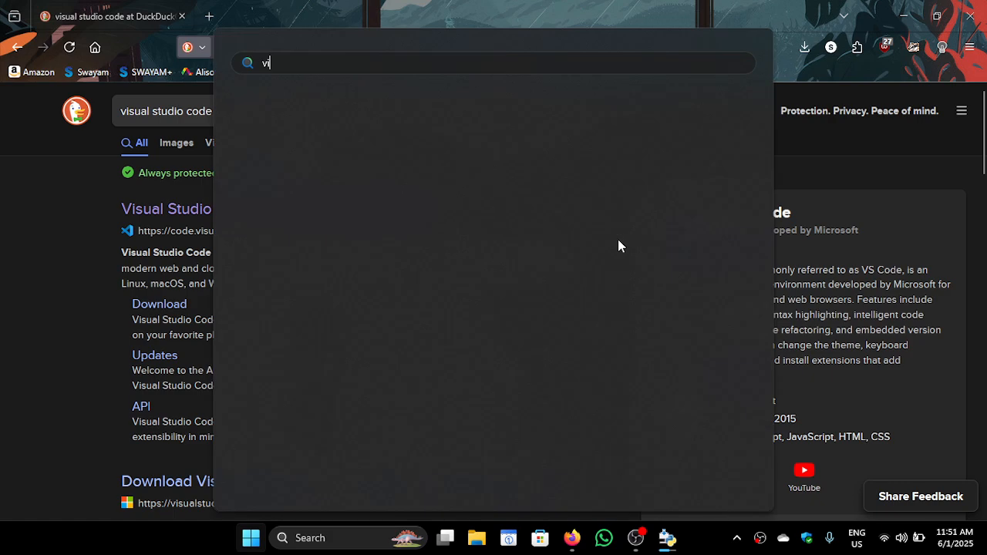
type("sual")
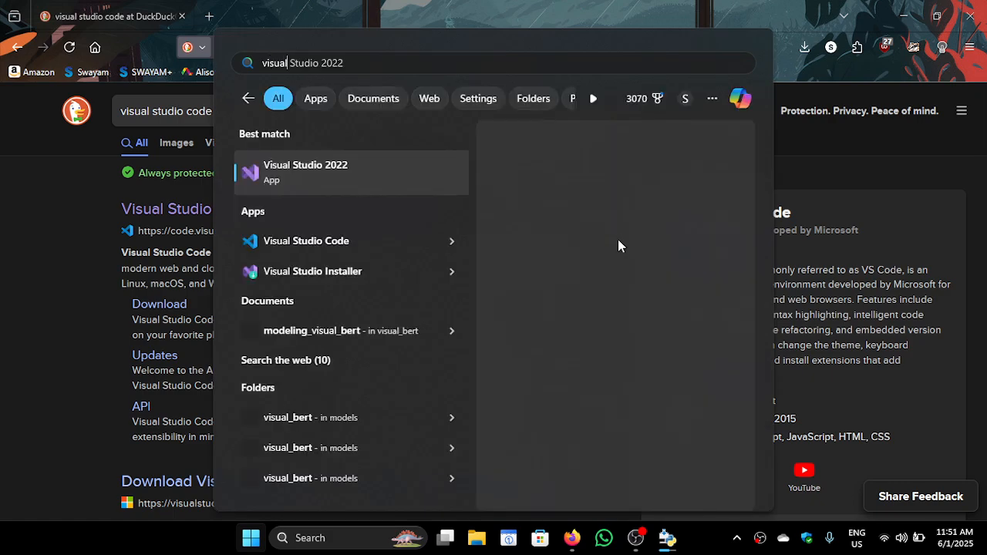
key("Down")
key("Return")
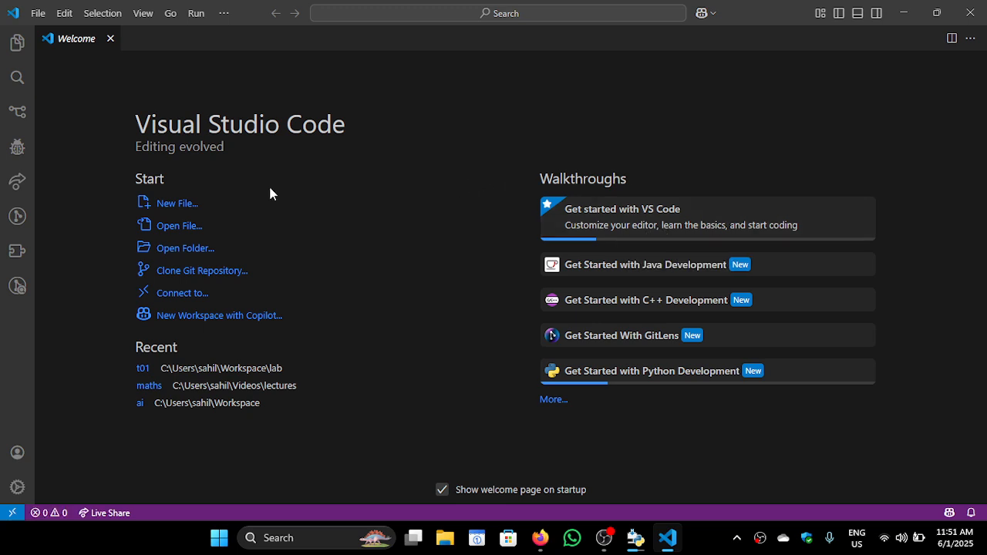
left_click(110, 38)
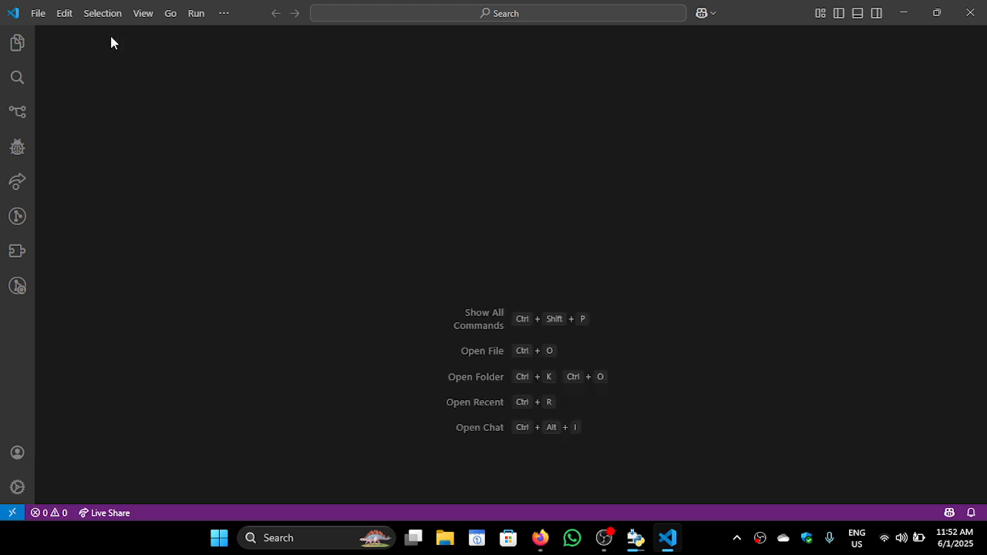
Search the extensions marketplace for "python" and open the page of Microsoft's Python extension
left_click(15, 253)
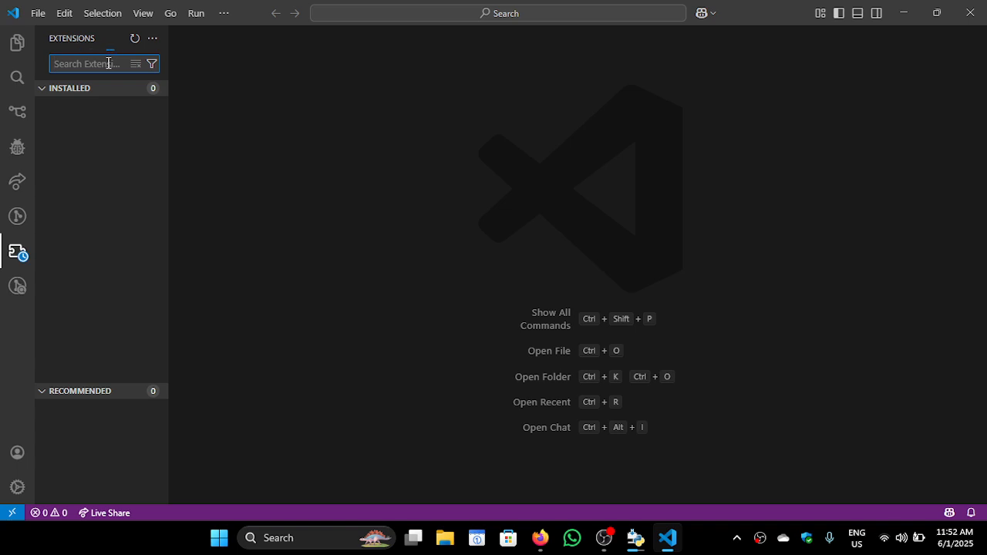
type("python")
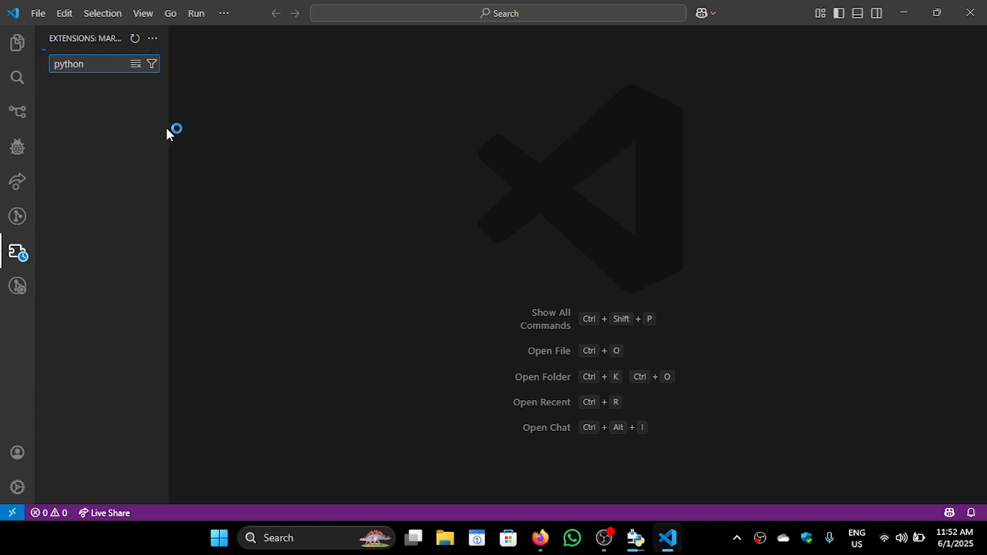
left_click_drag(166, 129, 260, 134)
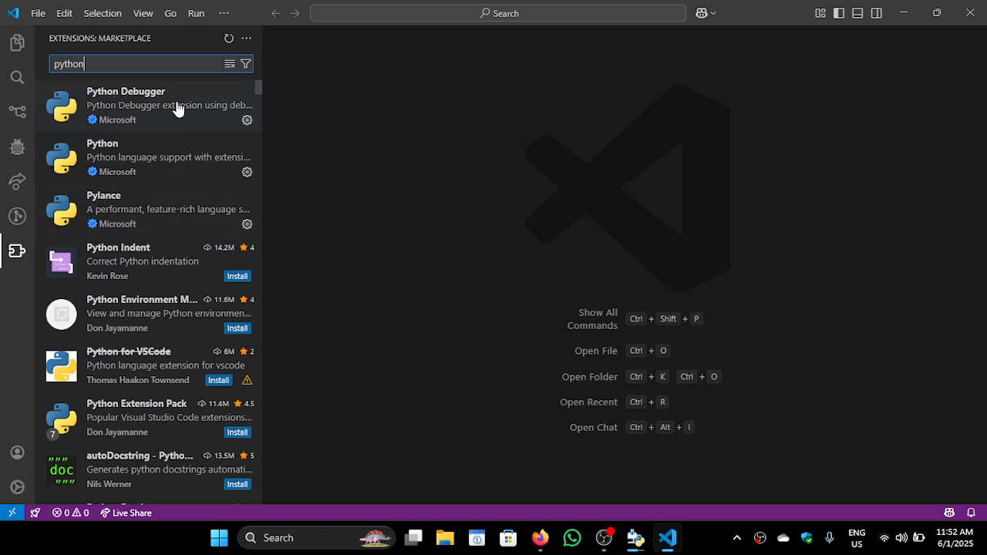
scroll(173, 275, "down", 3)
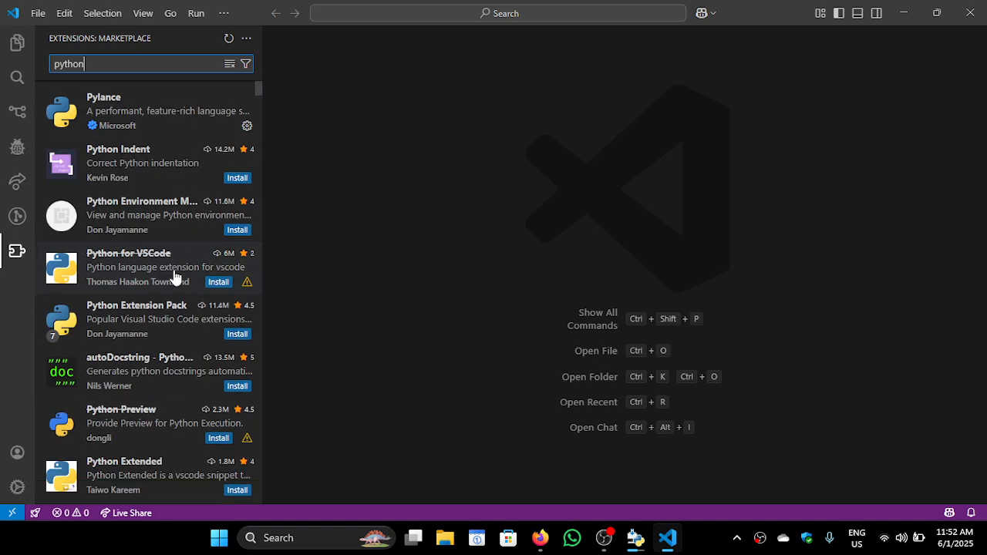
scroll(175, 278, "up", 3)
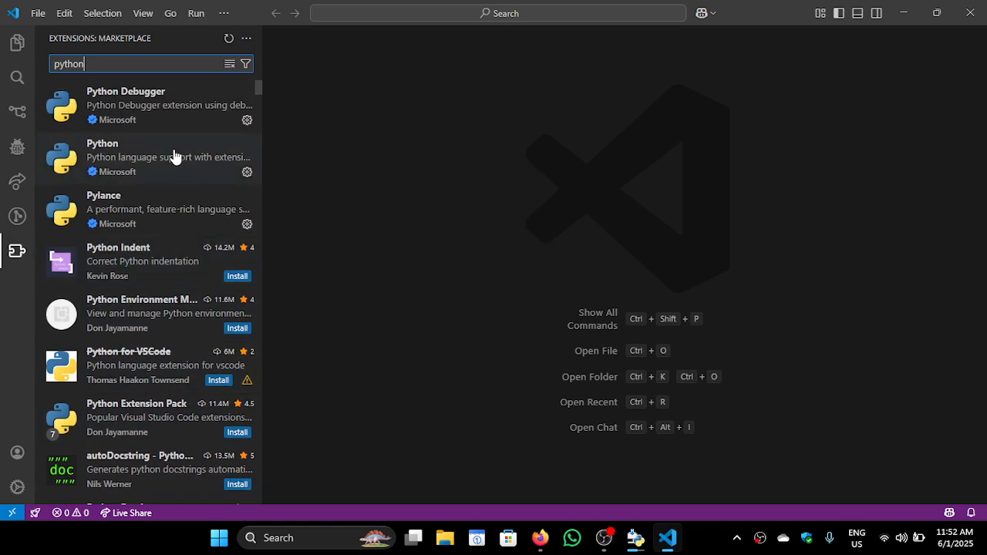
left_click(174, 156)
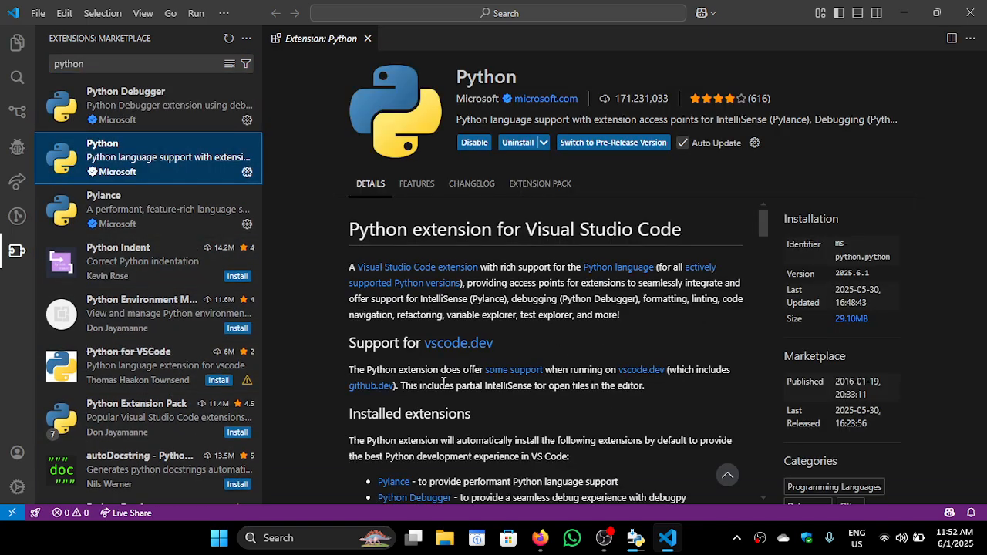
Look through the Python extension's details, features, changelog and bundled extension pack
scroll(443, 382, "down", 3)
scroll(444, 382, "down", 15)
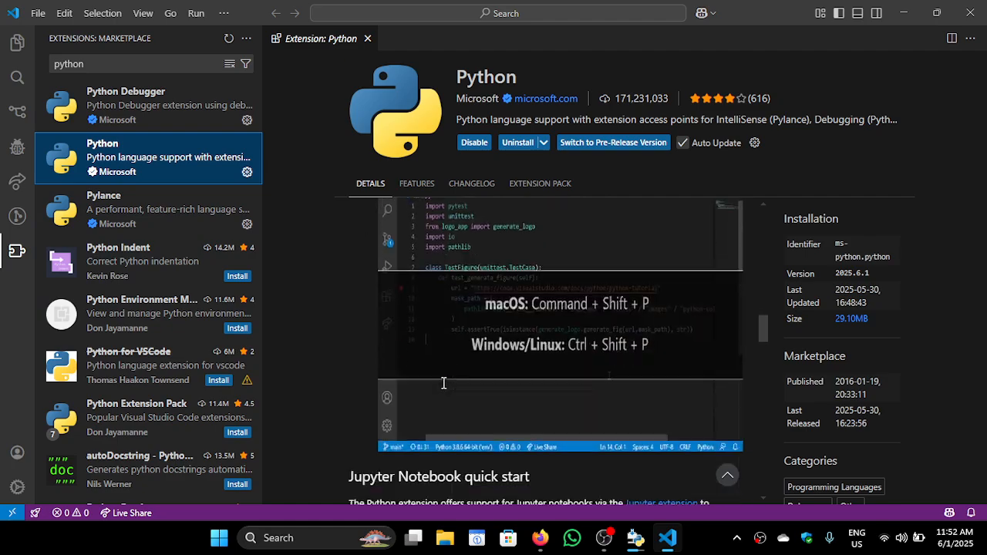
scroll(444, 382, "down", 10)
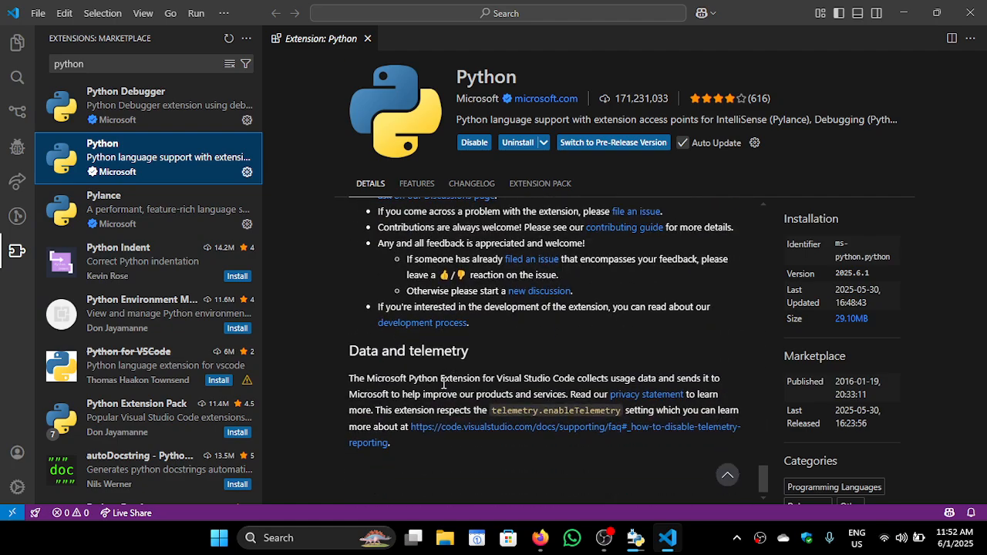
scroll(444, 383, "up", 3)
scroll(444, 383, "up", 3)
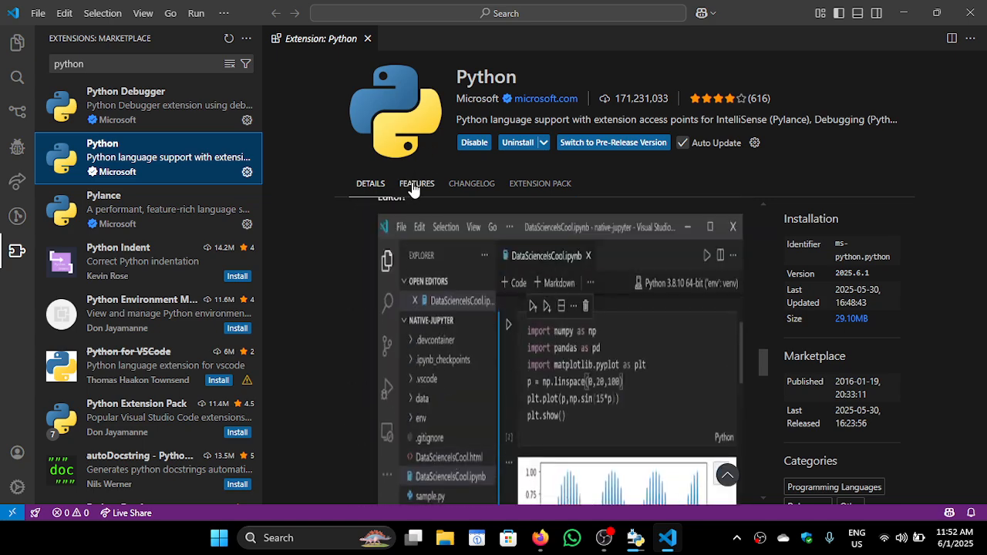
left_click(414, 184)
left_click(468, 185)
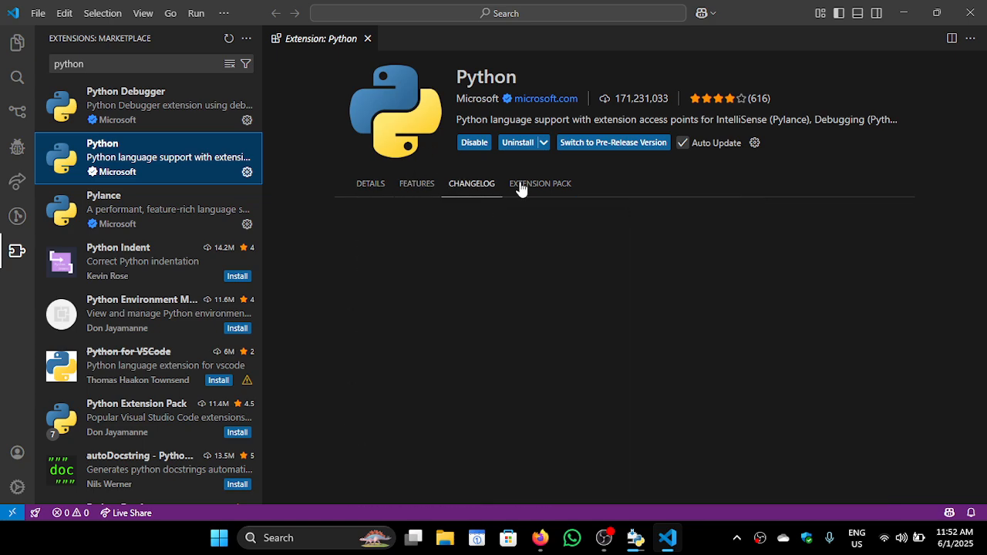
left_click(538, 187)
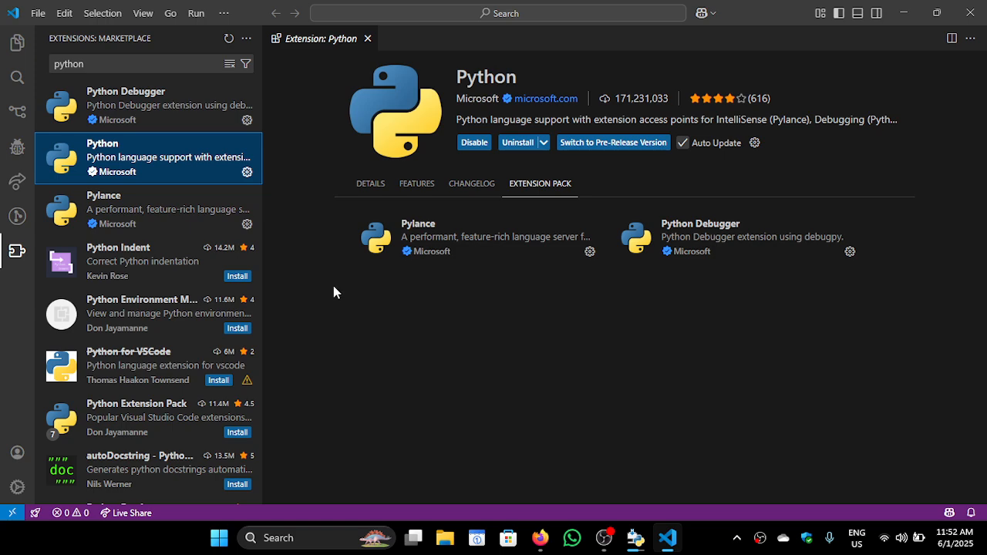
Create a new untitled Python file in the editor
left_click(40, 13)
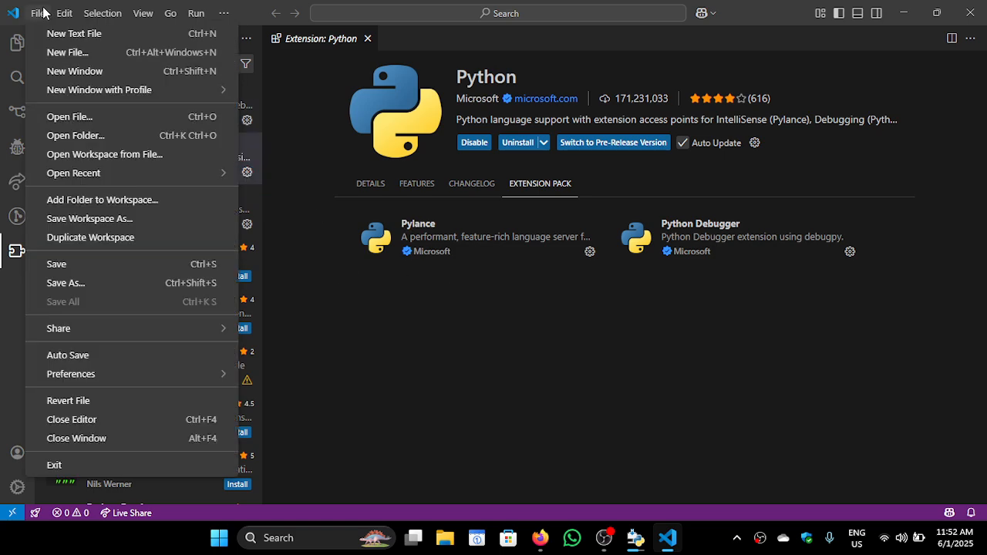
left_click(101, 58)
key("Escape")
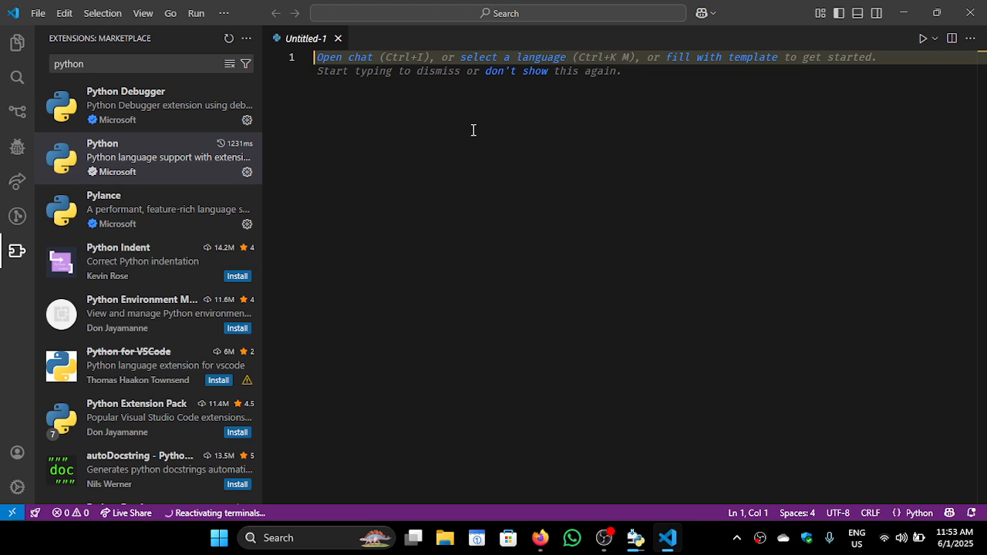
type("imp")
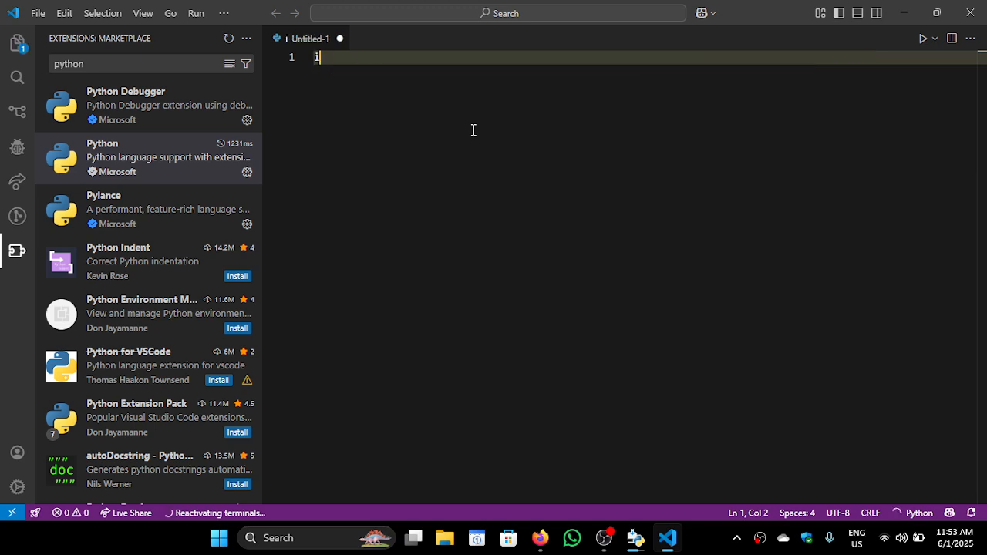
key("BackSpace")
key("BackSpace")
key("BackSpace")
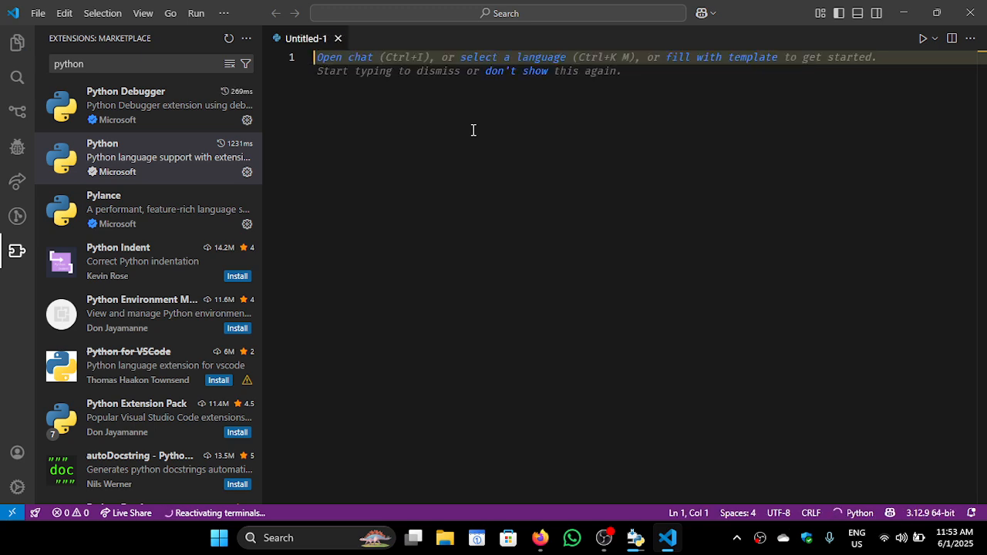
Save the empty Python file as test in the lab folder inside Workspace
key("ctrl+s")
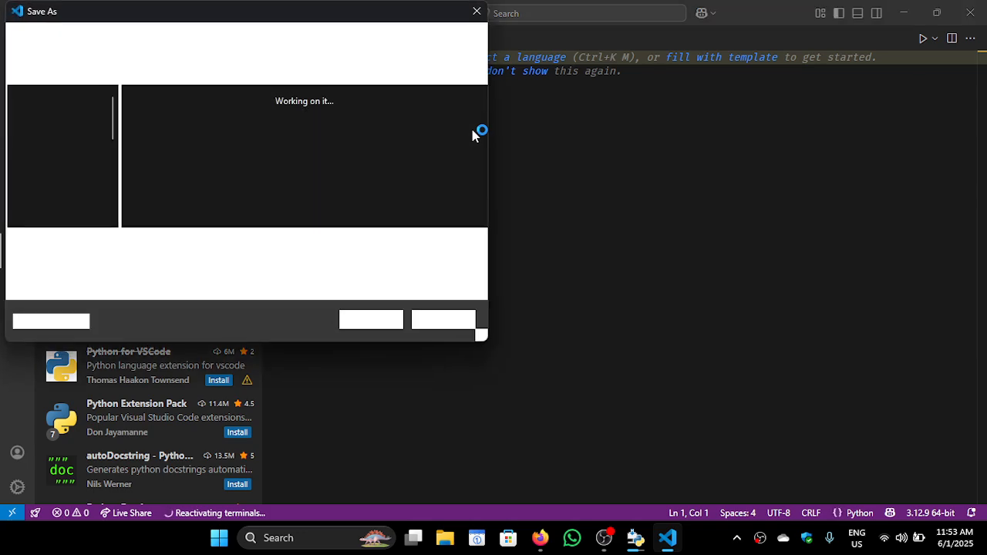
scroll(67, 161, "down", 3)
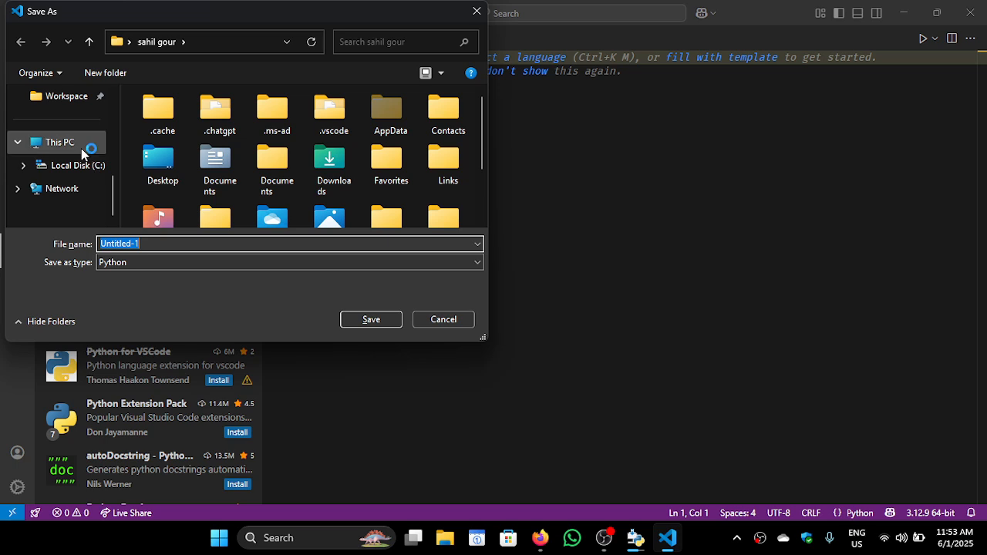
left_click(65, 97)
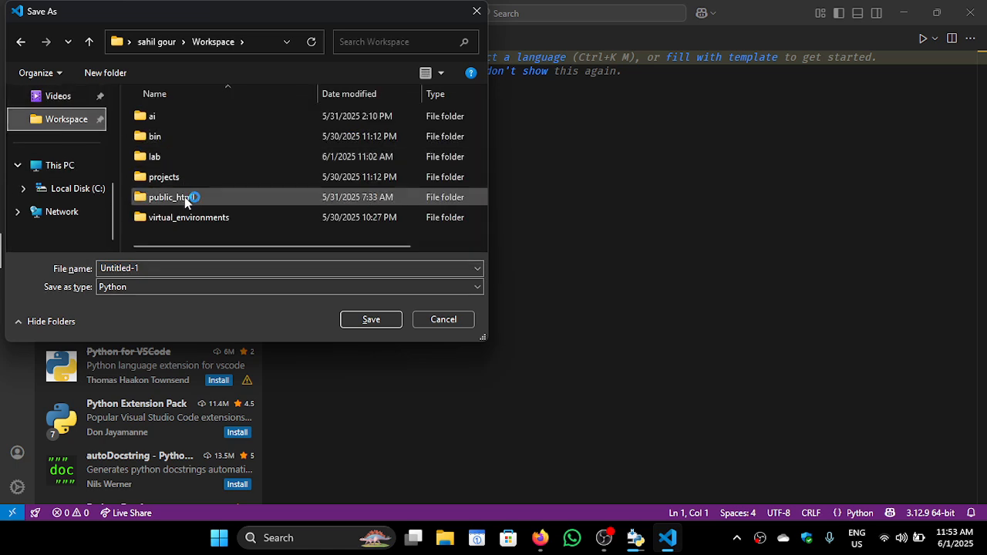
left_click(194, 163)
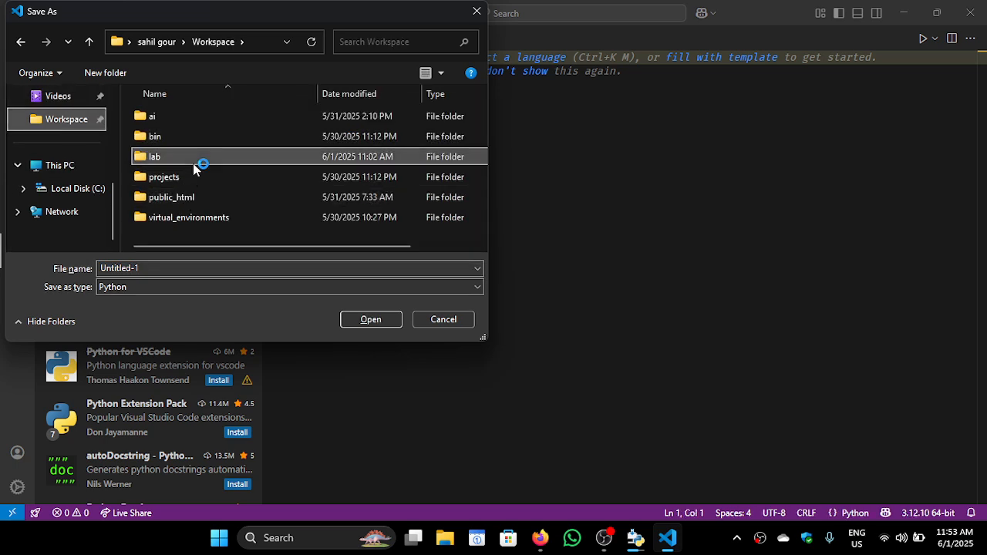
double_click(173, 268)
type("test")
key("Return")
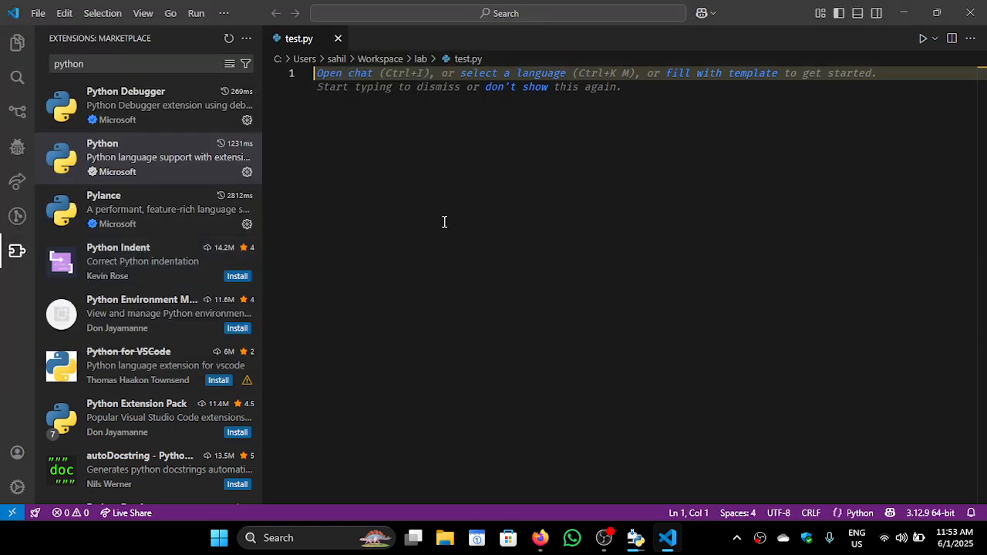
Write "import requests" on line 1 of test.py and dismiss the completion suggestions
type("import")
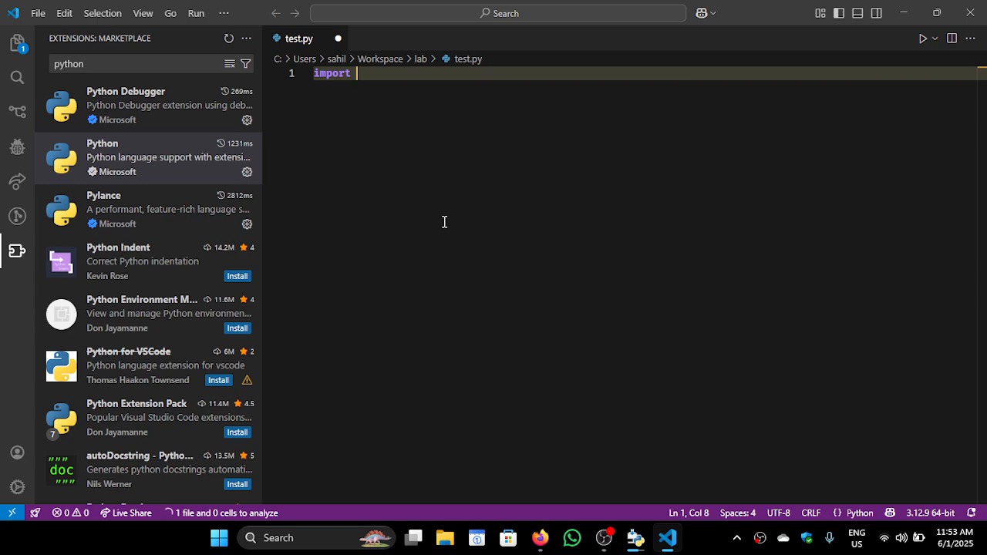
type(" requests")
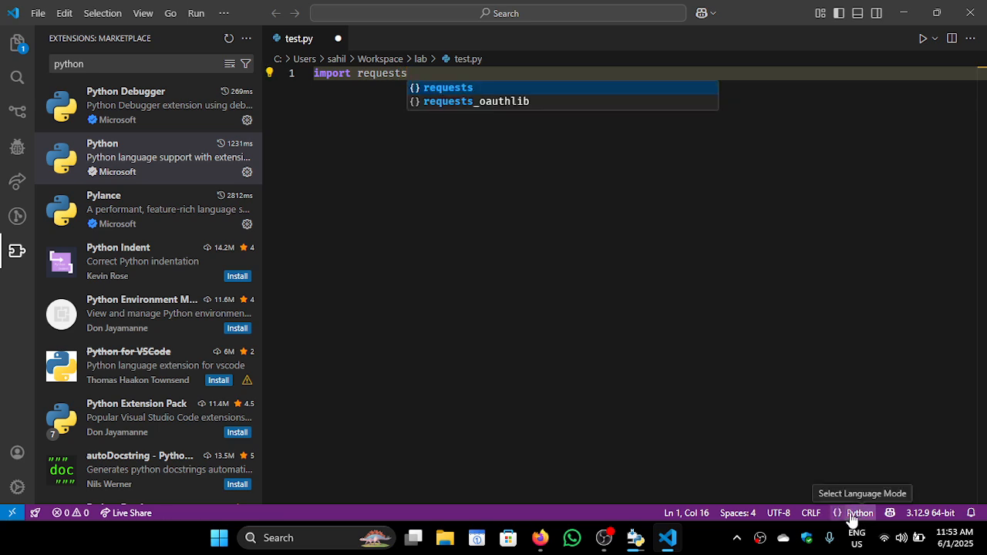
key("BackSpace")
key("BackSpace")
key("BackSpace")
key("BackSpace")
key("BackSpace")
key("BackSpace")
key("BackSpace")
key("BackSpace")
key("BackSpace")
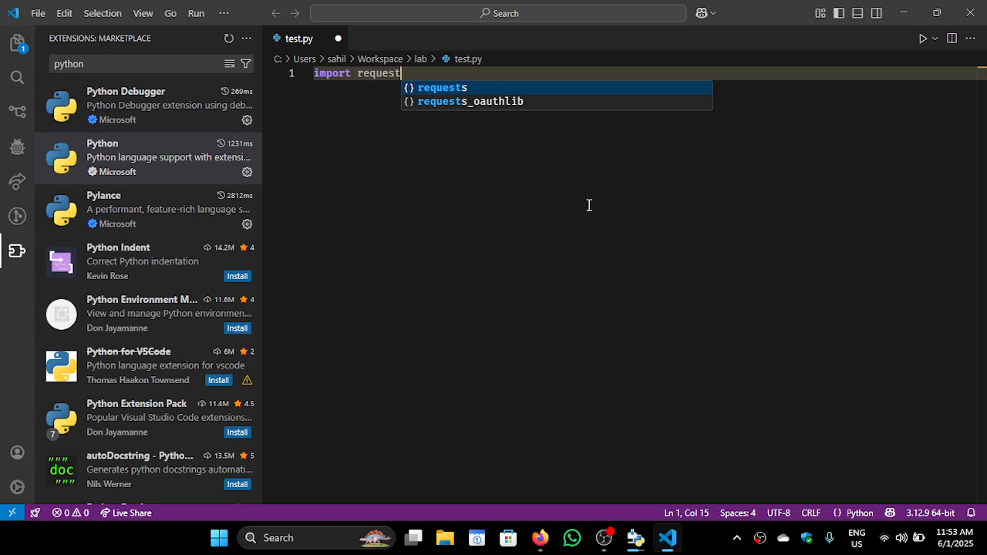
type("requests")
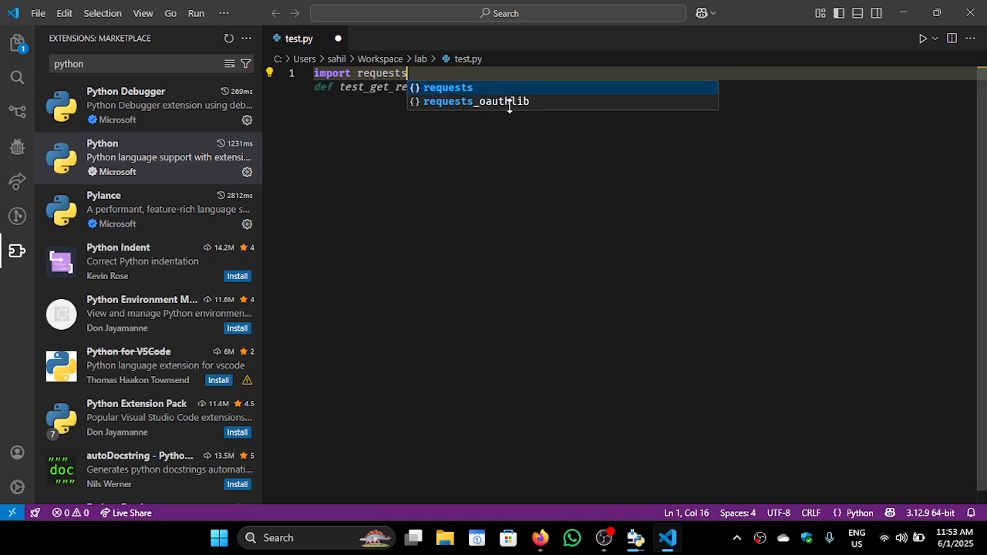
key("Escape")
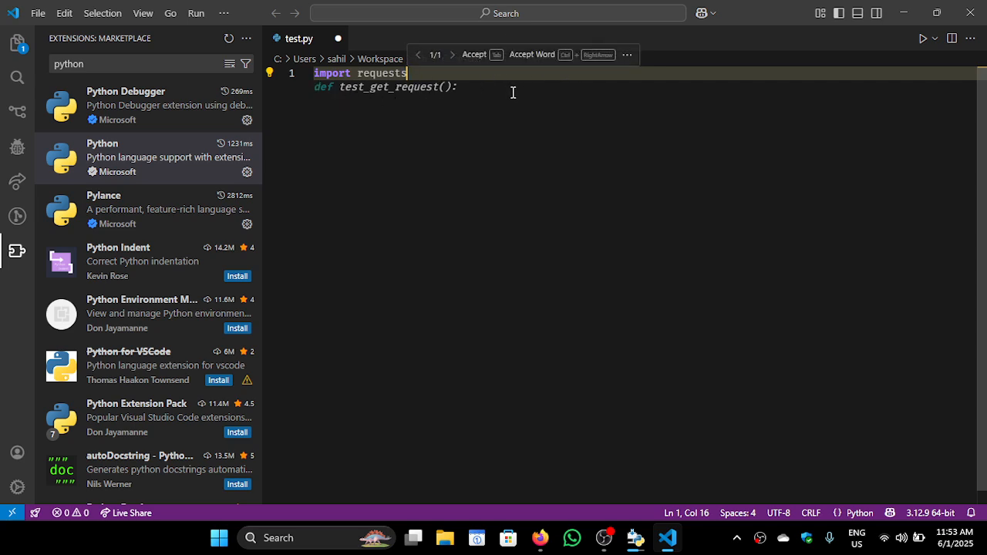
Leave a blank line below the import and write "requests.get" on line 3, accepting the suggested get function
key("Return")
key("Return")
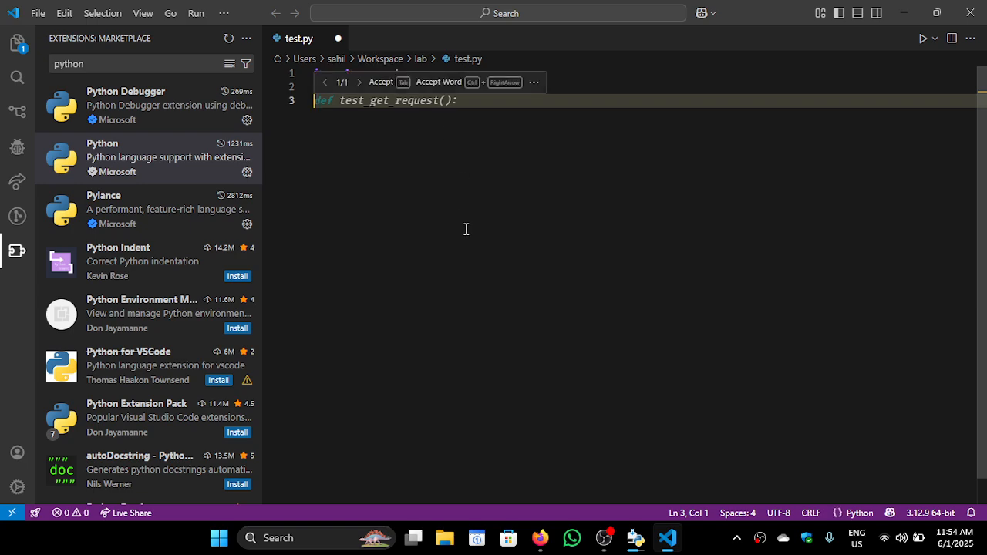
type("reque")
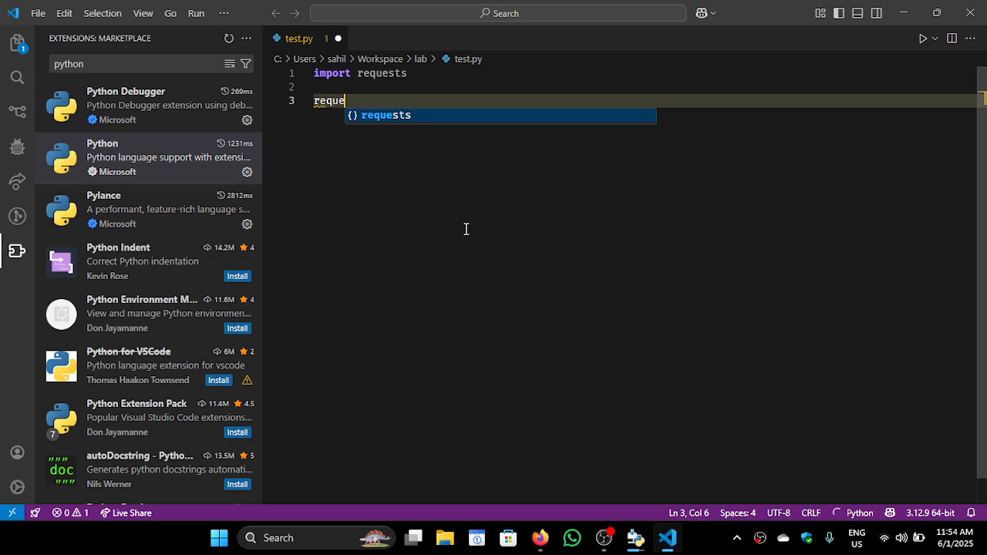
type("sts.")
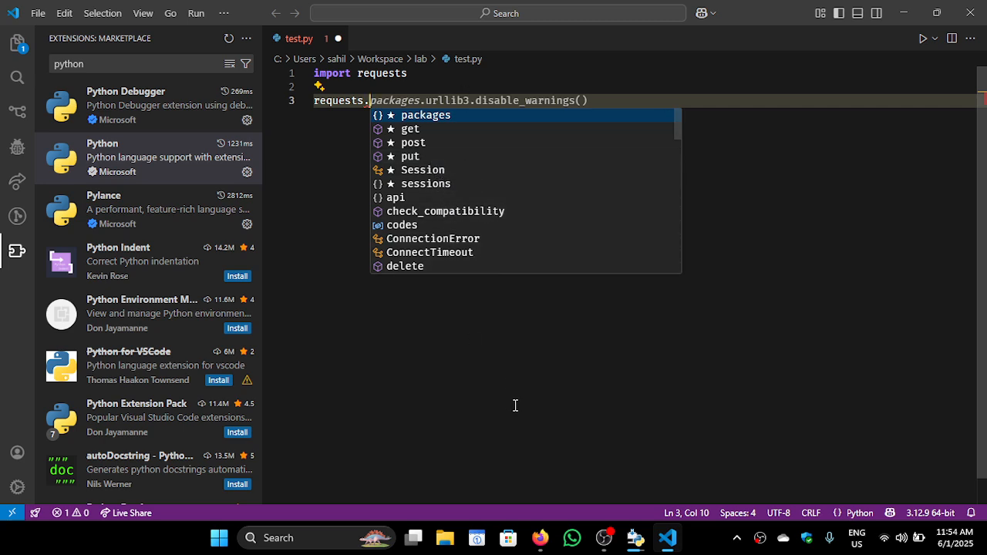
type("get")
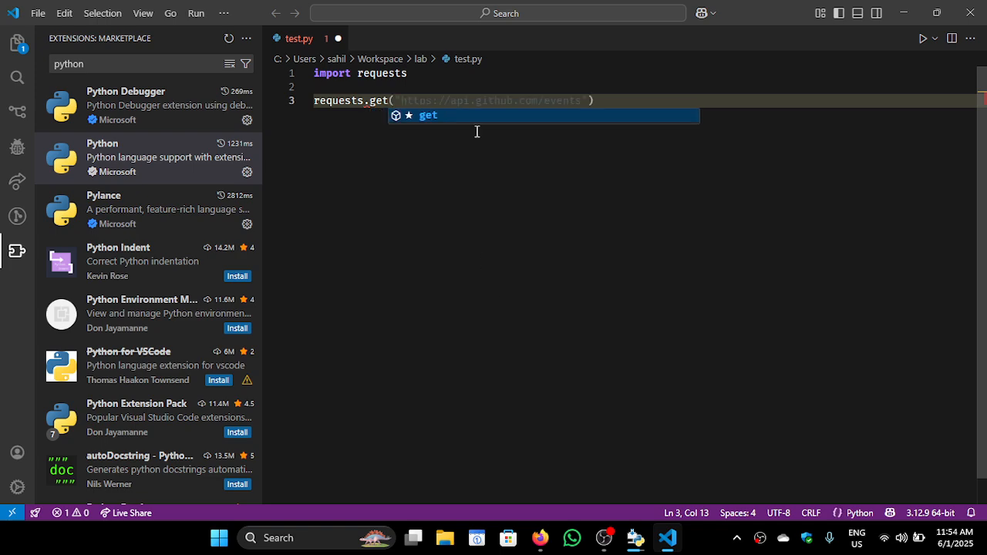
left_click(454, 116)
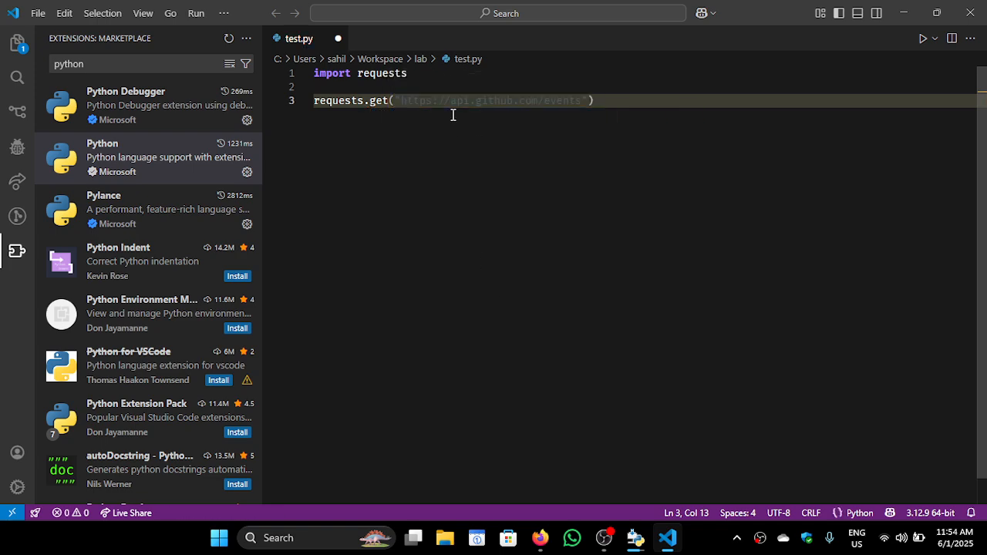
mouse_move(441, 94)
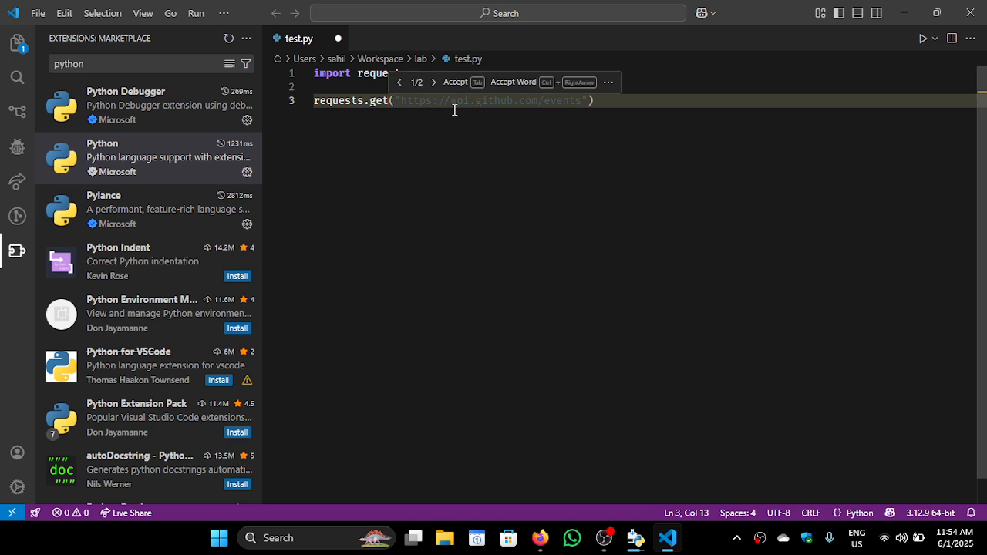
type("( ")
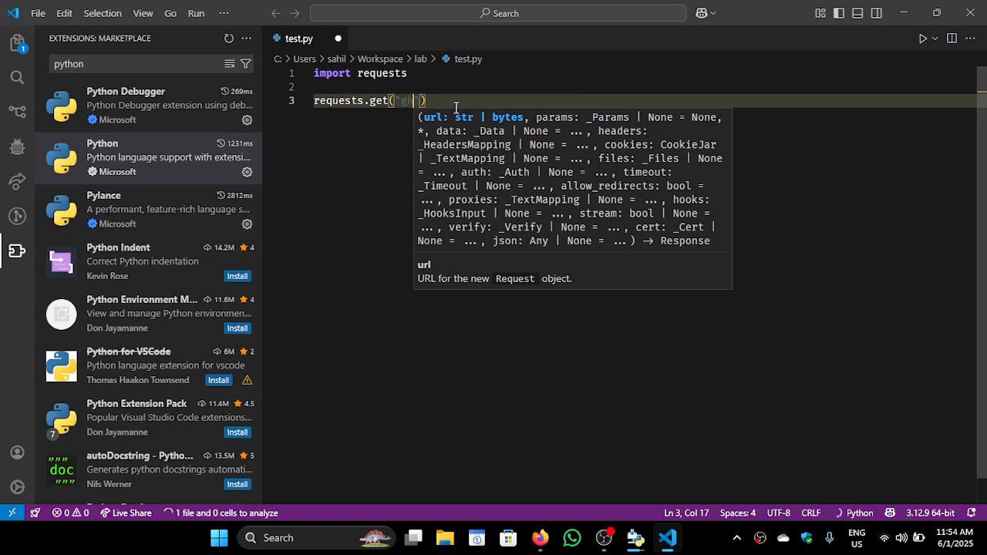
type("https")
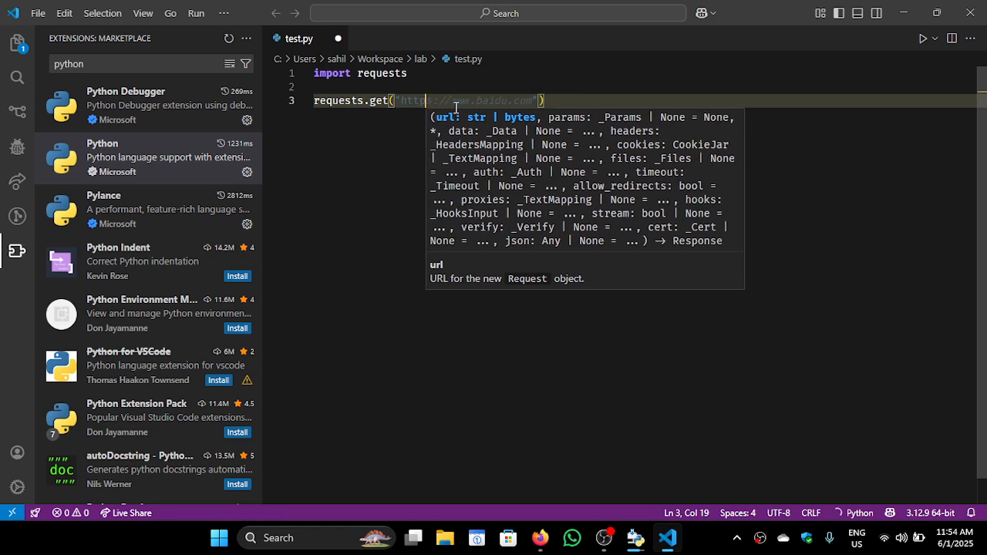
type("://")
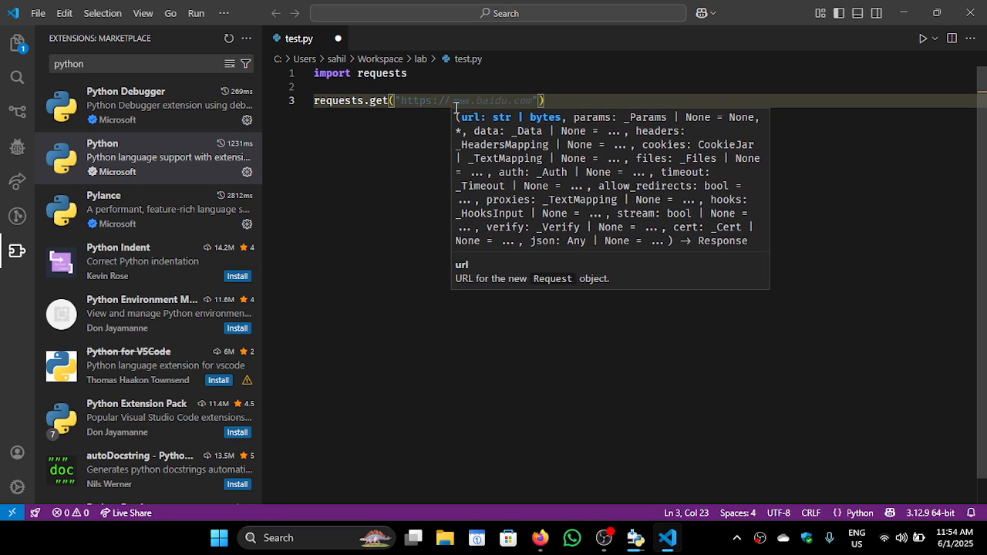
type("github.com/")
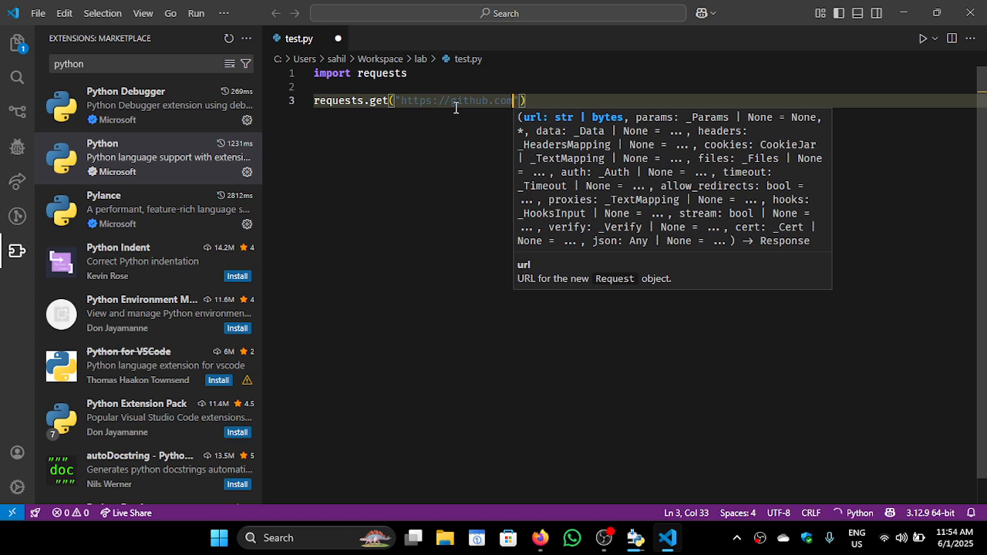
type("index.html")
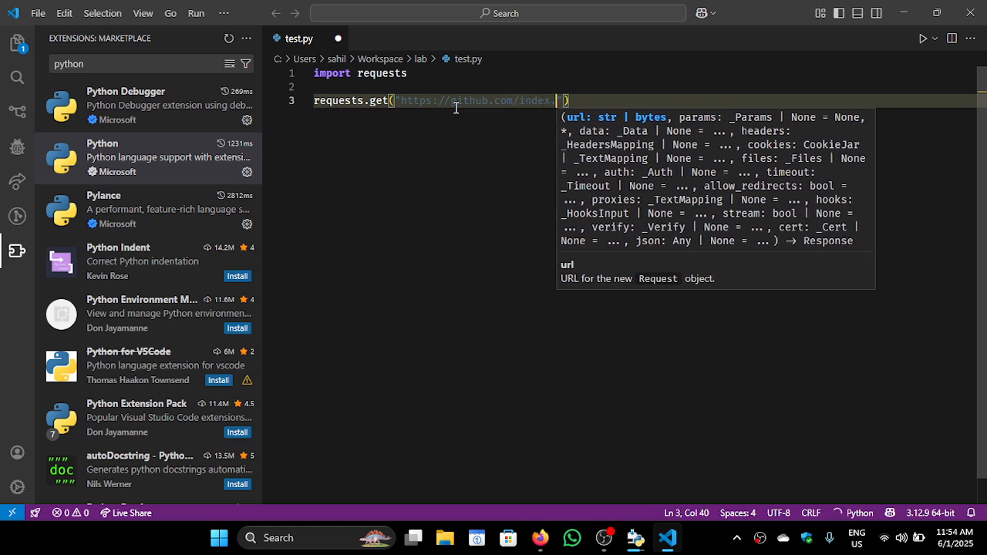
key("Home")
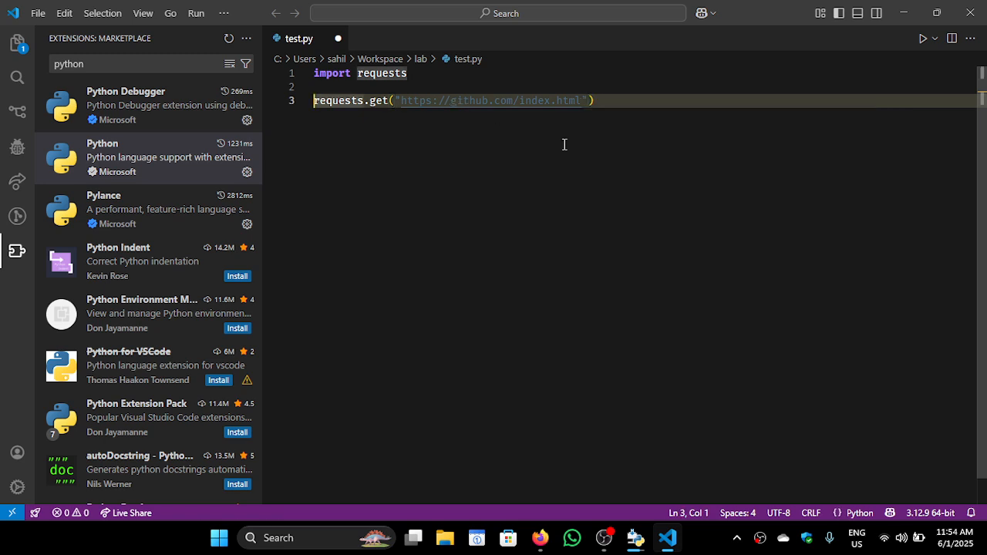
Delete all the code from test.py, save the empty file and close it
left_click_drag(564, 144, 309, 72)
key("BackSpace")
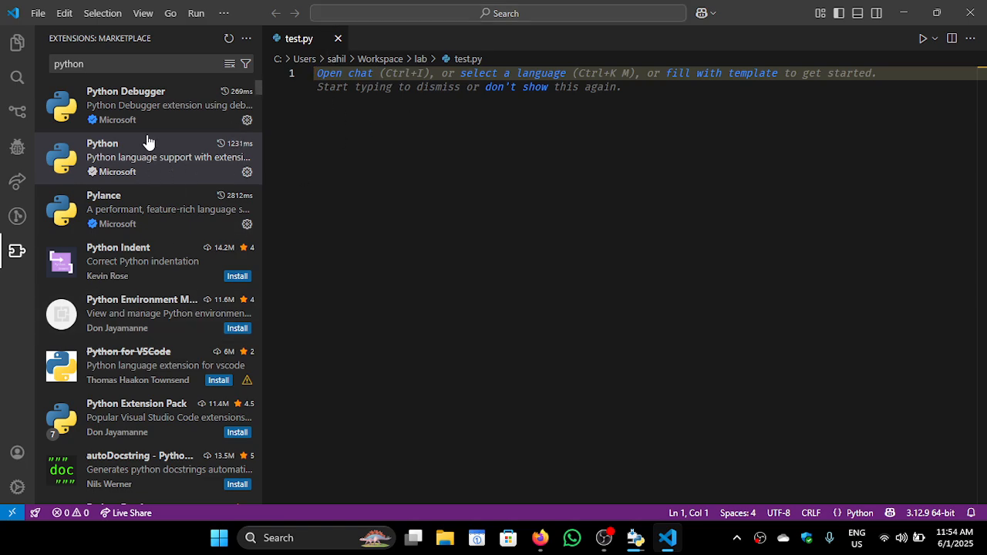
left_click(369, 155)
left_click(338, 39)
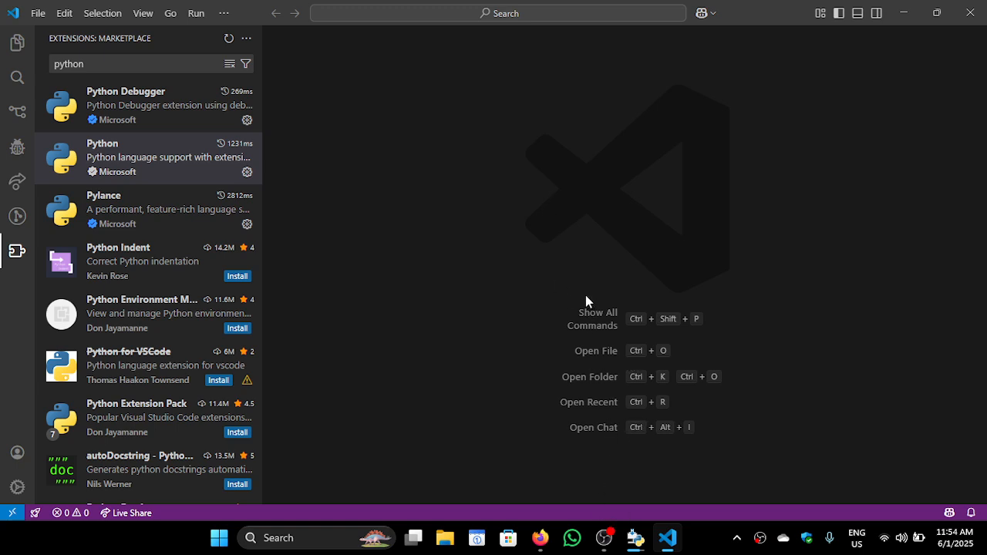
Switch to the Python 3.12.10 (64-bit) Setup window, move it higher on the desktop and close it once the installation finishes
left_click(636, 538)
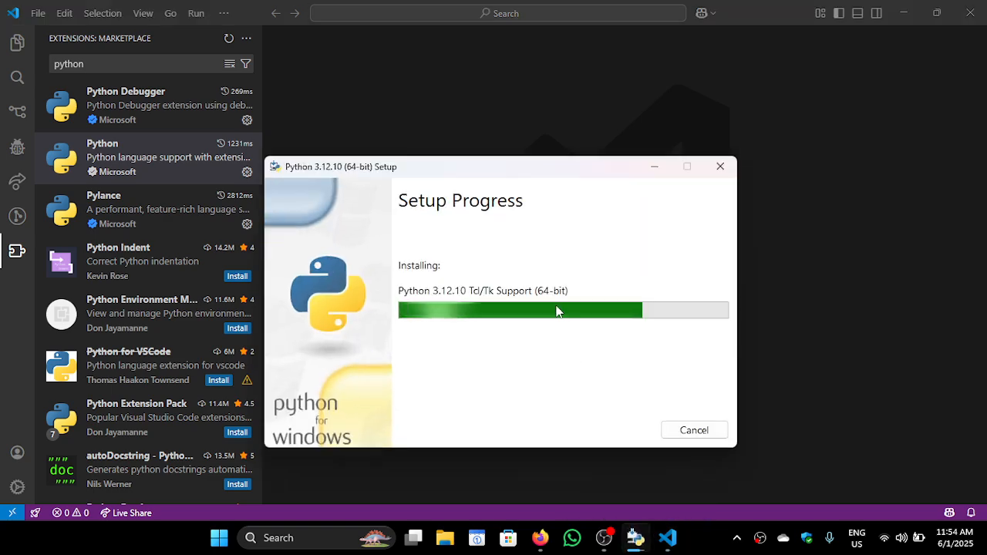
left_click_drag(531, 165, 544, 72)
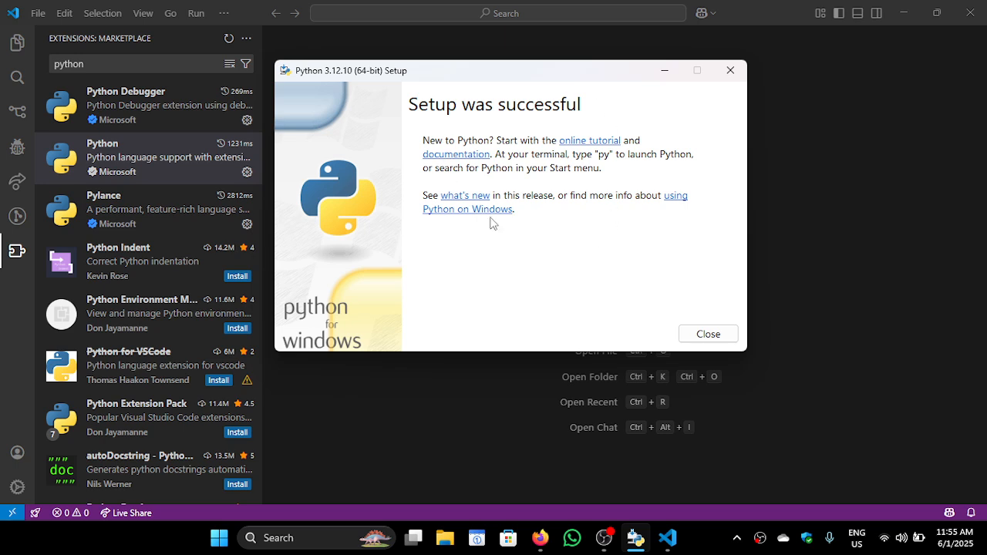
left_click(706, 334)
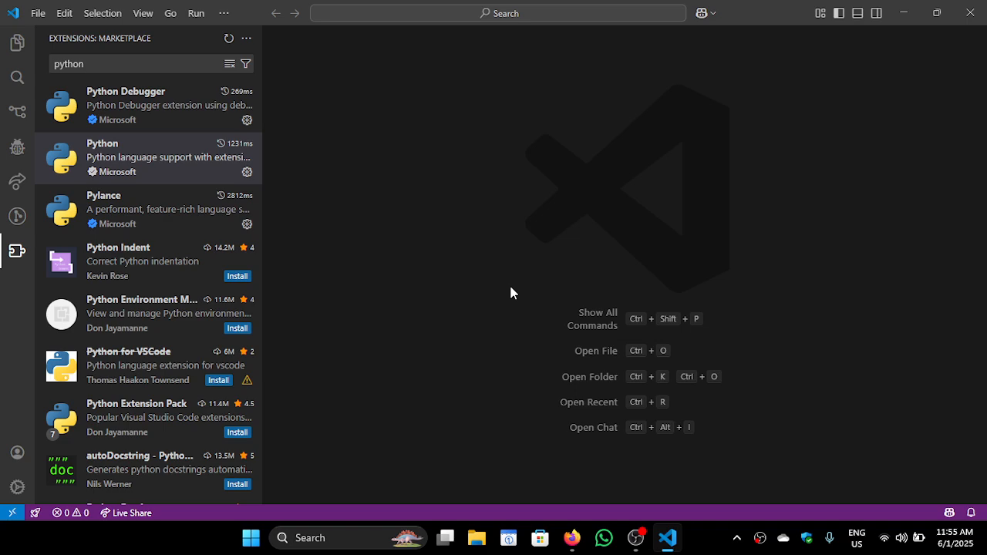
Exit Visual Studio Code and close the Firefox window with the visual studio code search
left_click(38, 12)
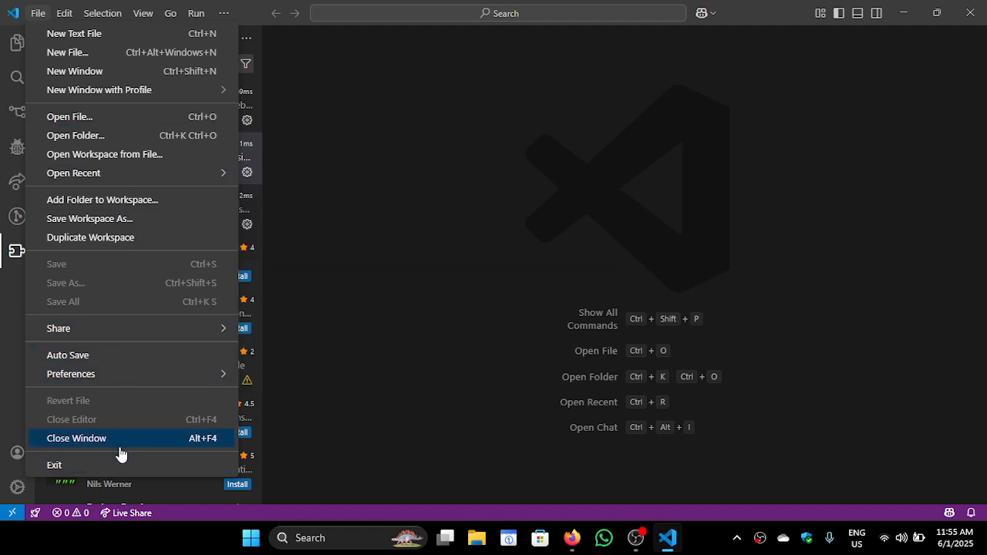
left_click(147, 466)
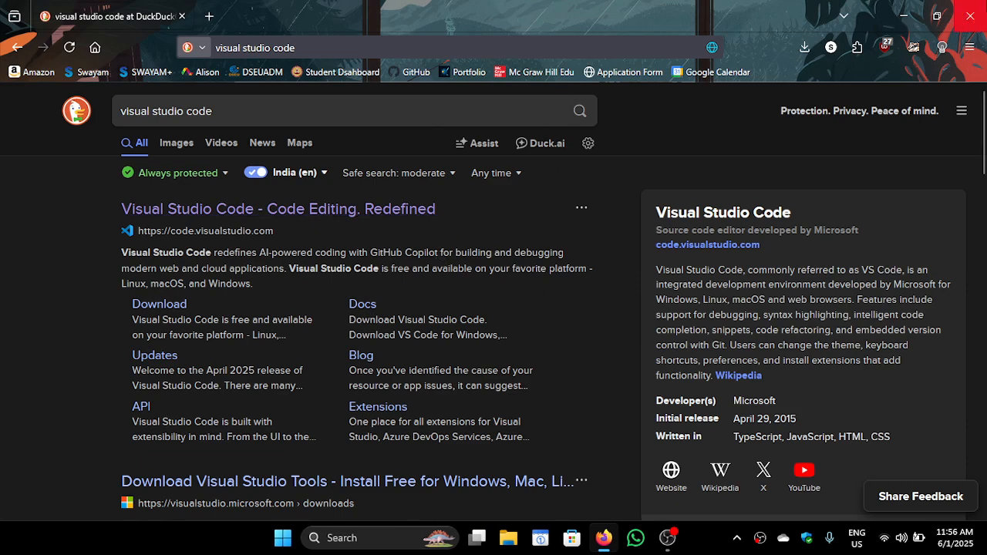
left_click(970, 15)
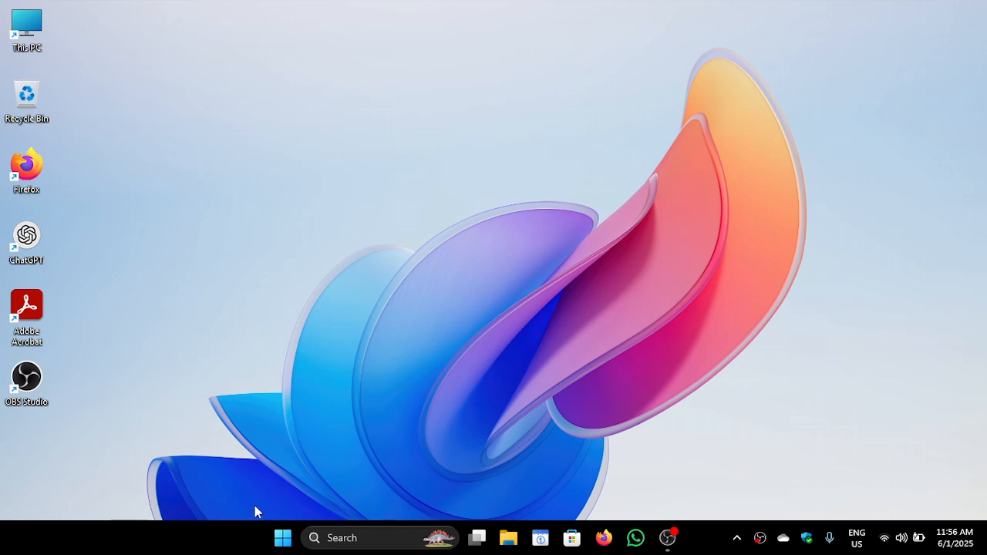
Search Windows for python, then clear the search and return to the desktop
left_click(282, 538)
type("python")
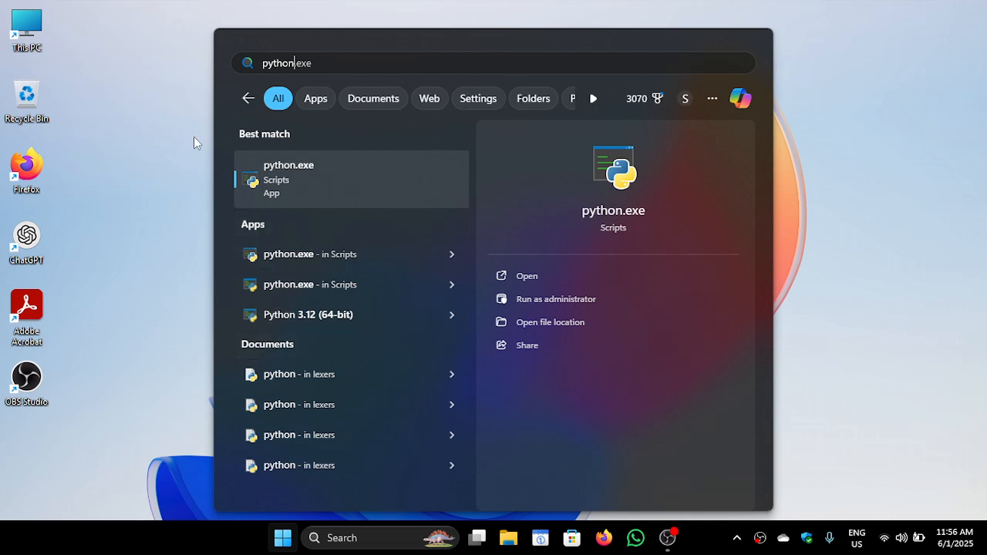
left_click(248, 98)
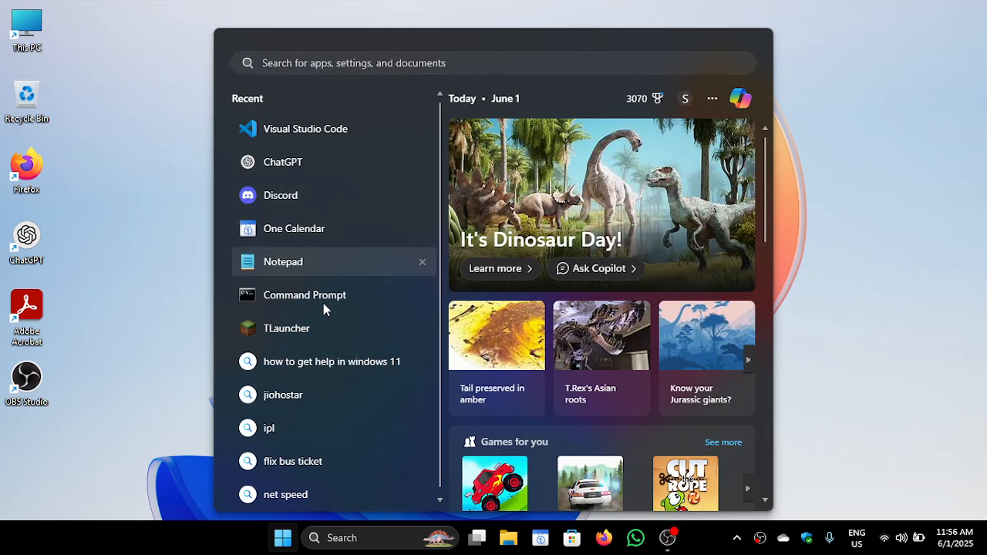
left_click(282, 538)
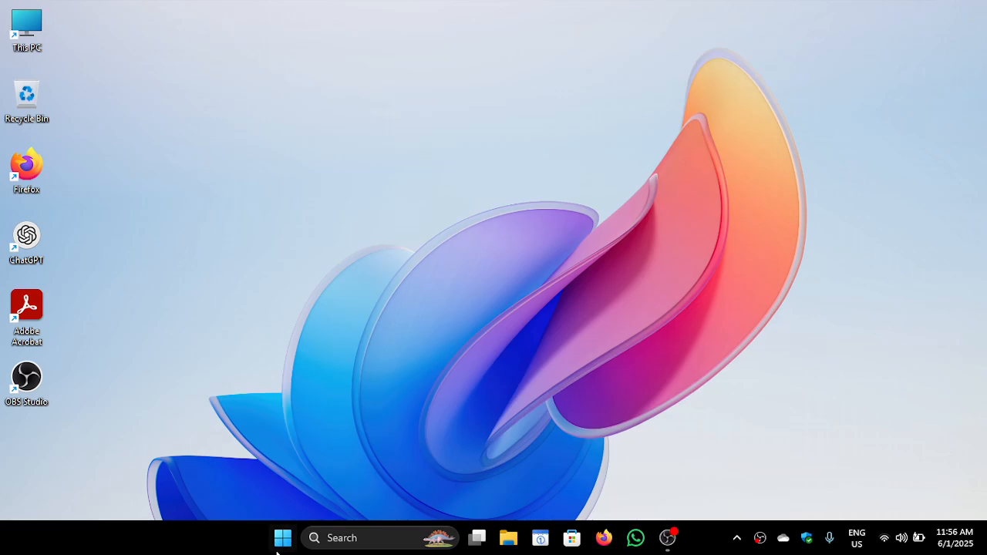
Browse the full list of installed apps and examine the entries in the Python 3.12 folder
left_click(282, 538)
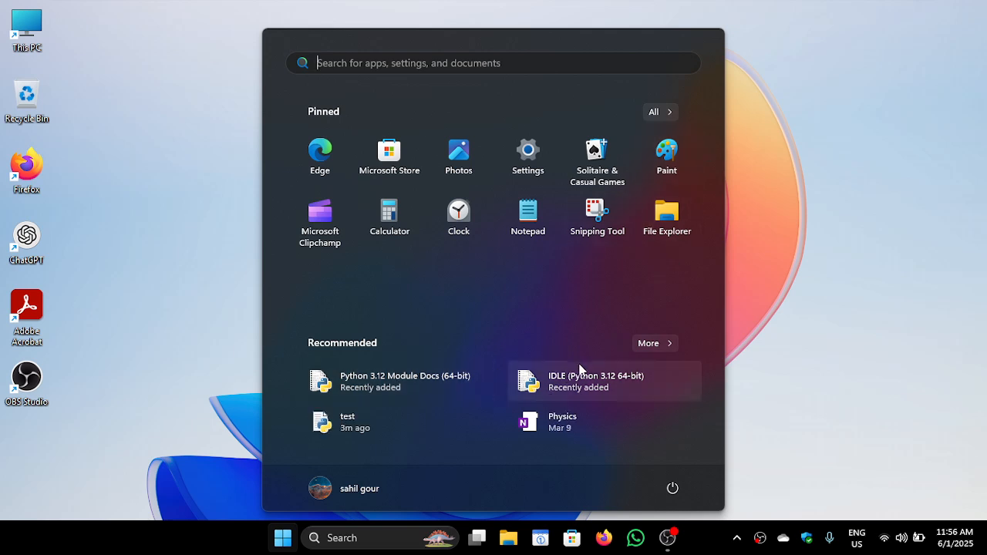
left_click(648, 111)
scroll(554, 302, "down", 10)
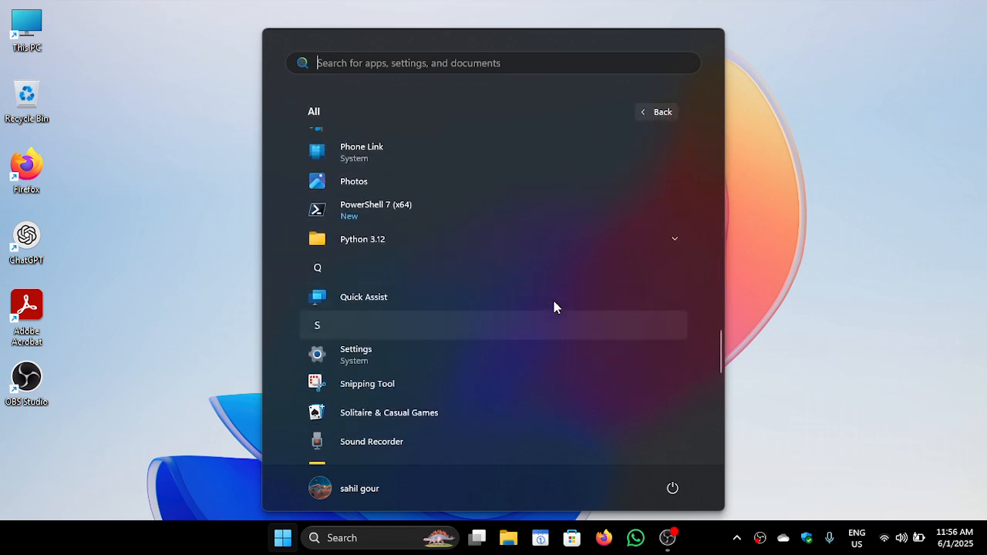
left_click(586, 213)
scroll(498, 370, "down", 1)
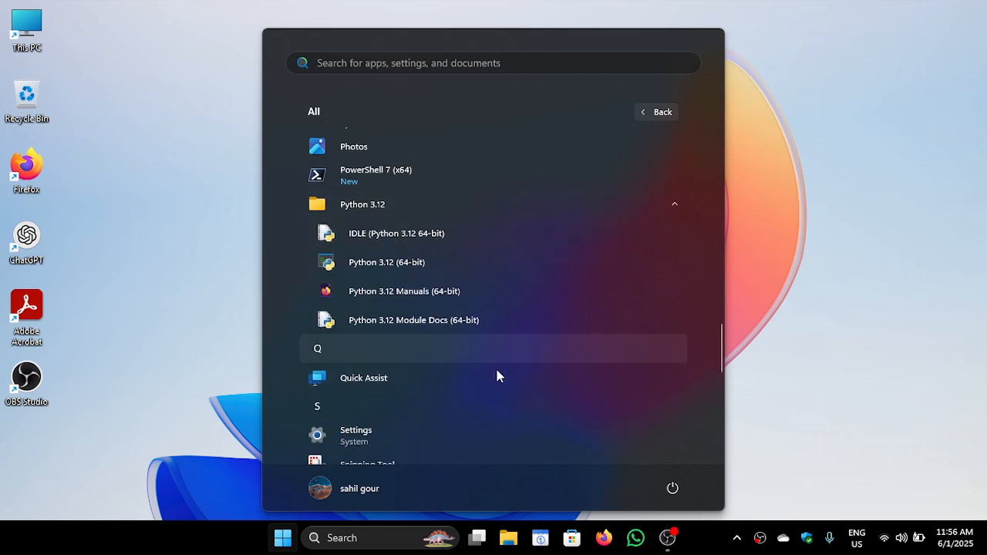
scroll(493, 393, "down", 3)
scroll(488, 405, "down", 3)
scroll(489, 405, "up", 6)
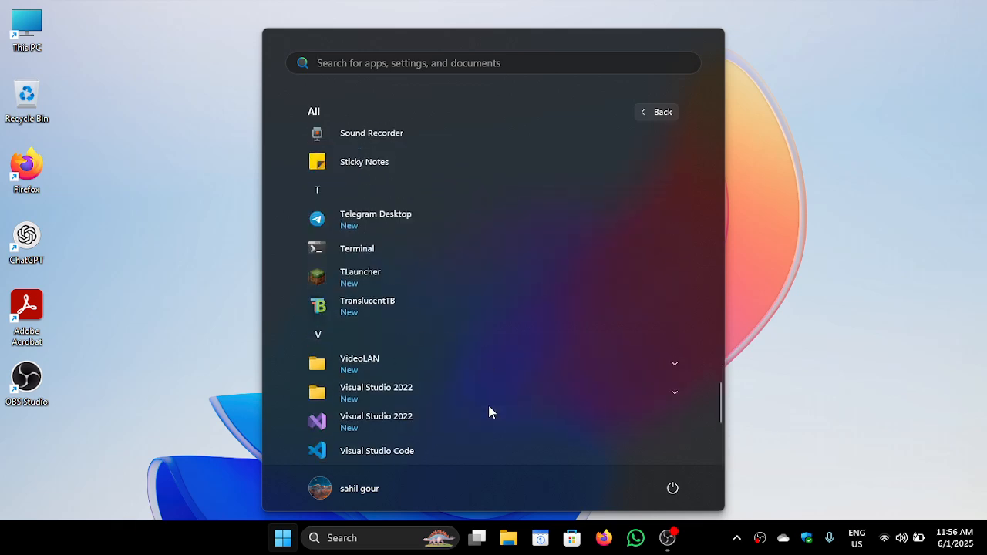
scroll(488, 413, "down", 1)
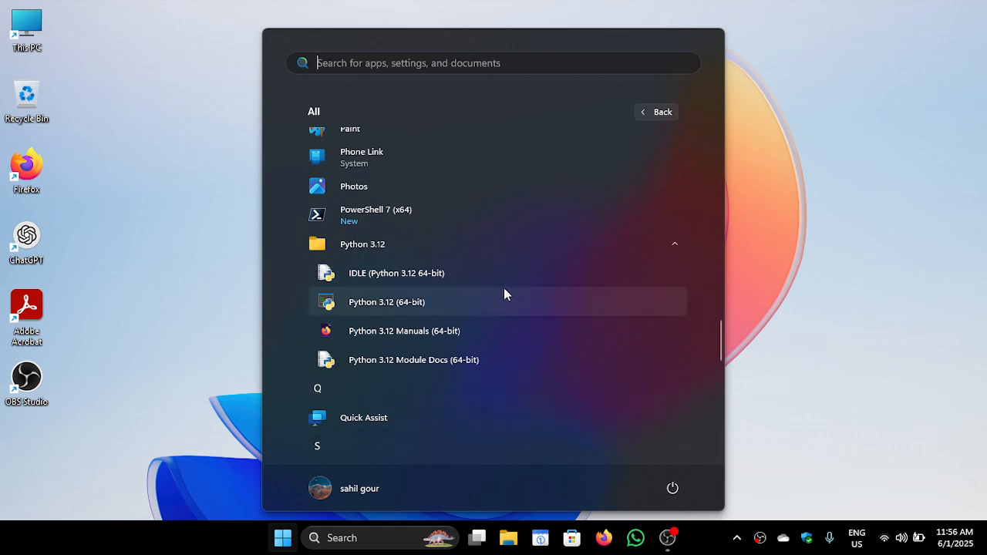
left_click(521, 330)
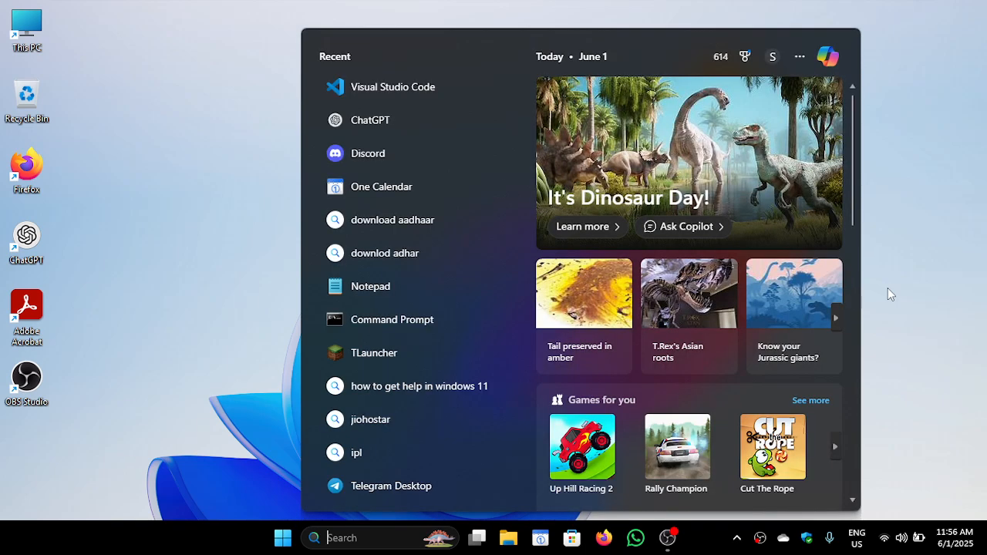
left_click(881, 290)
Launch IDLE (Python 3.12 64-bit) from the Python 3.12 folder of the installed apps and maximize its shell window
left_click(293, 534)
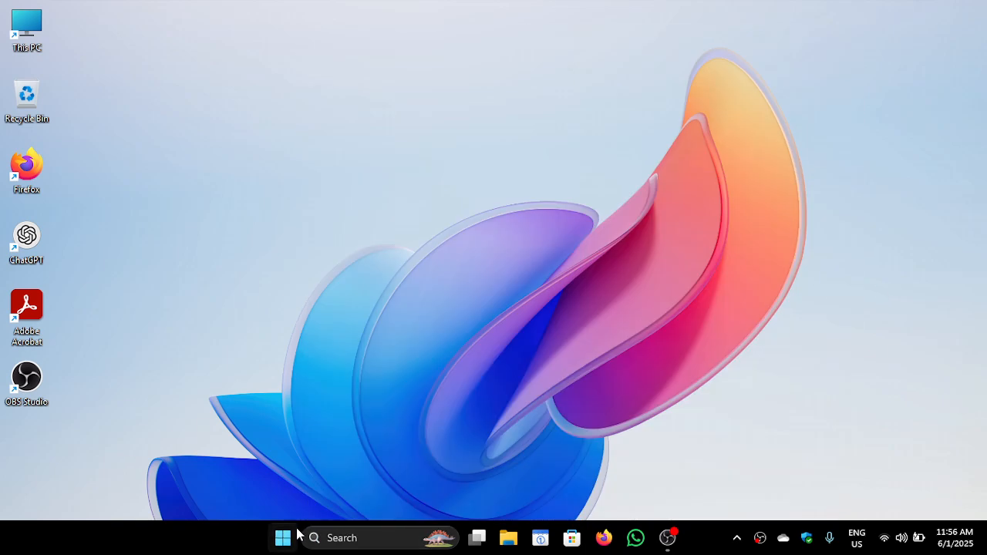
left_click(646, 112)
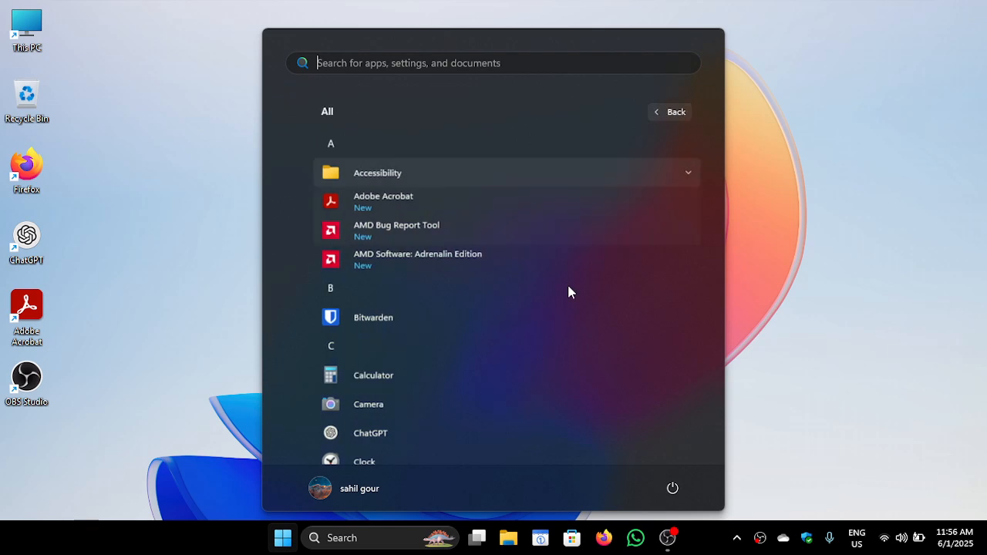
scroll(568, 292, "down", 10)
scroll(568, 292, "down", 8)
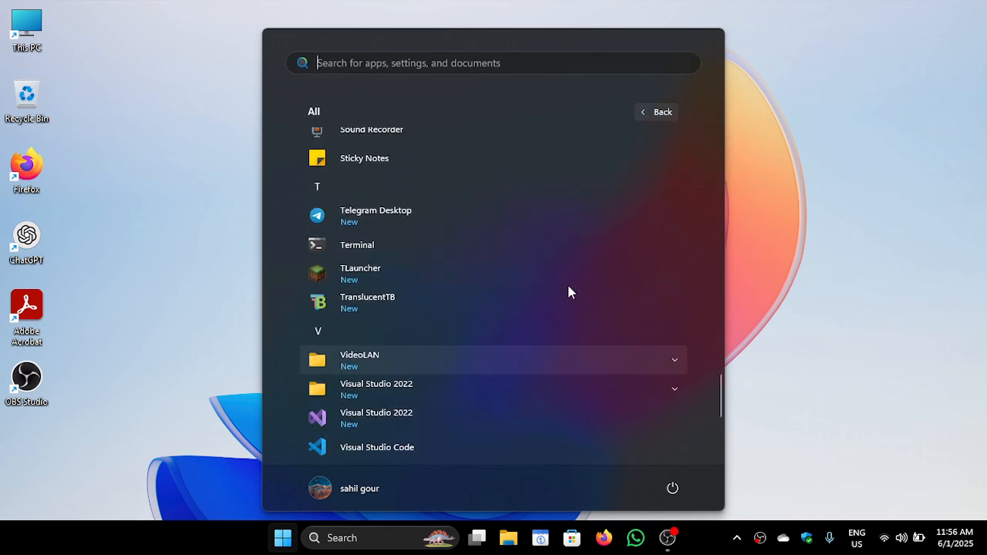
scroll(567, 291, "down", 4)
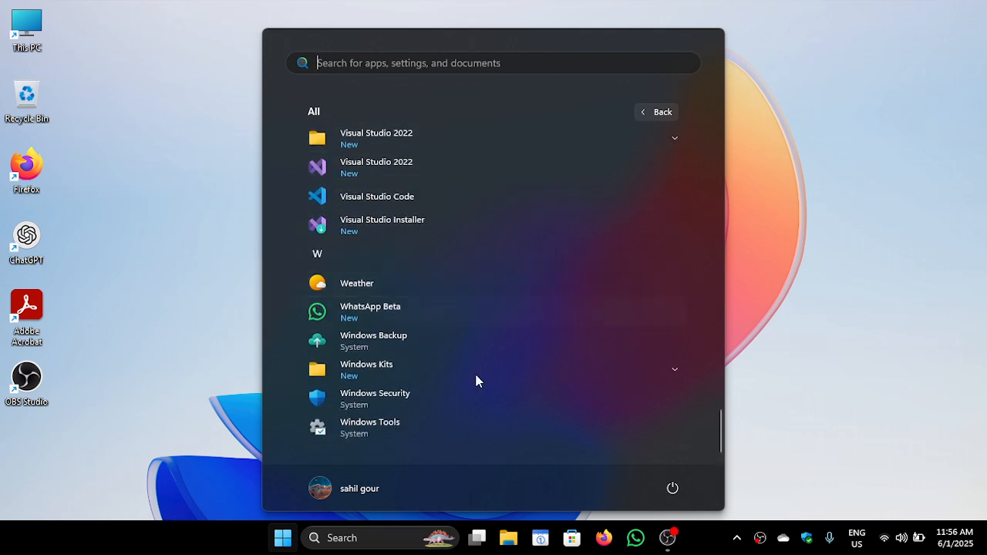
scroll(505, 205, "up", 4)
scroll(505, 201, "up", 6)
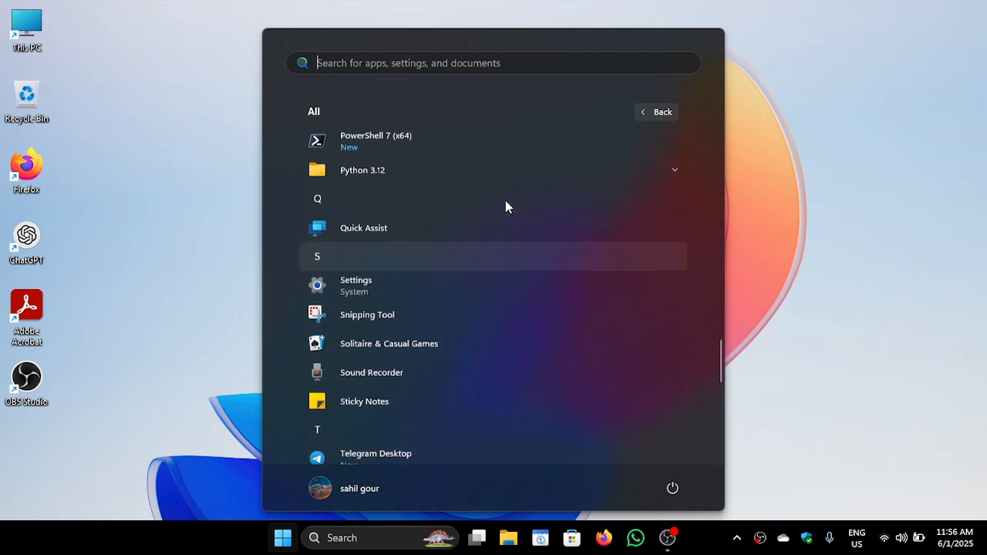
left_click(462, 269)
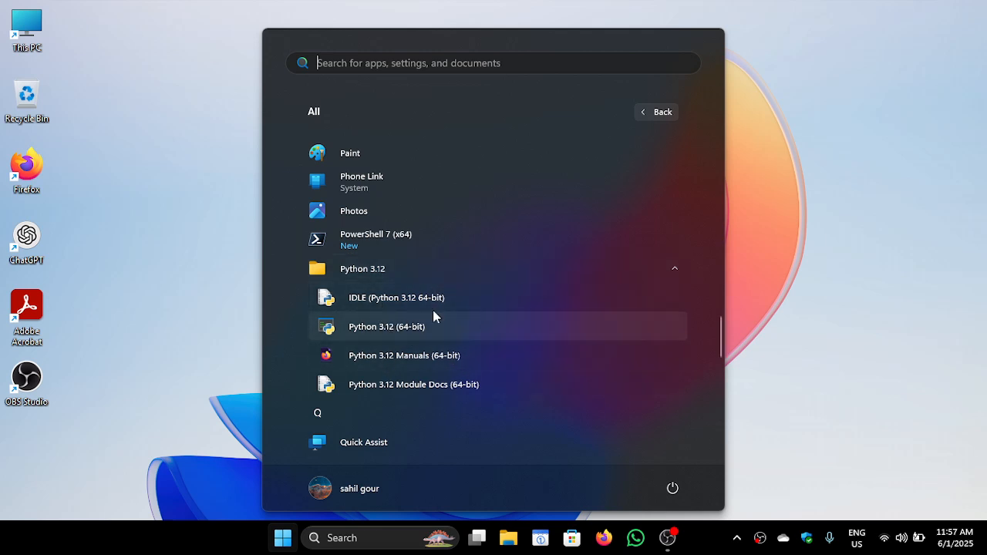
left_click(409, 300)
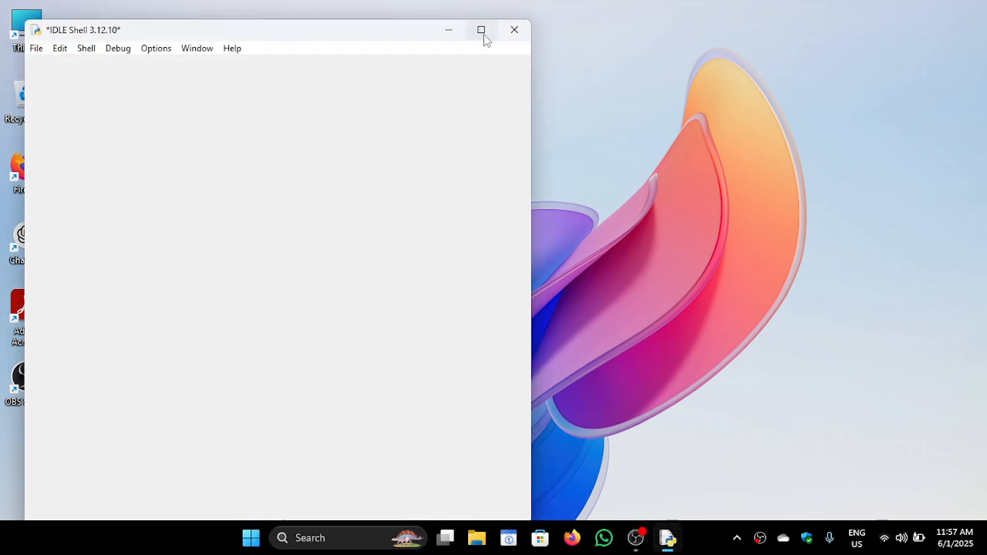
left_click(481, 31)
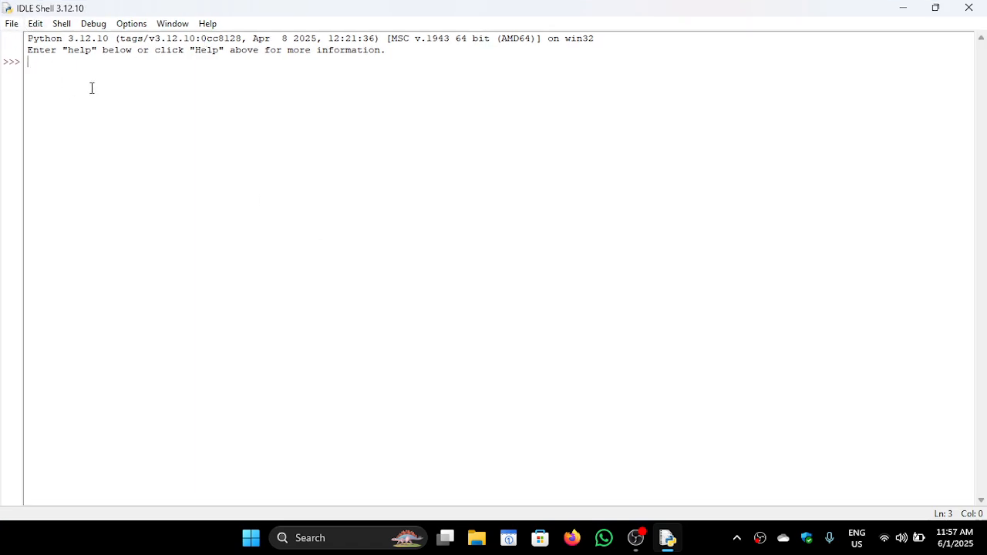
Clear the stray text at the shell prompt and create a new untitled file in IDLE
type("h")
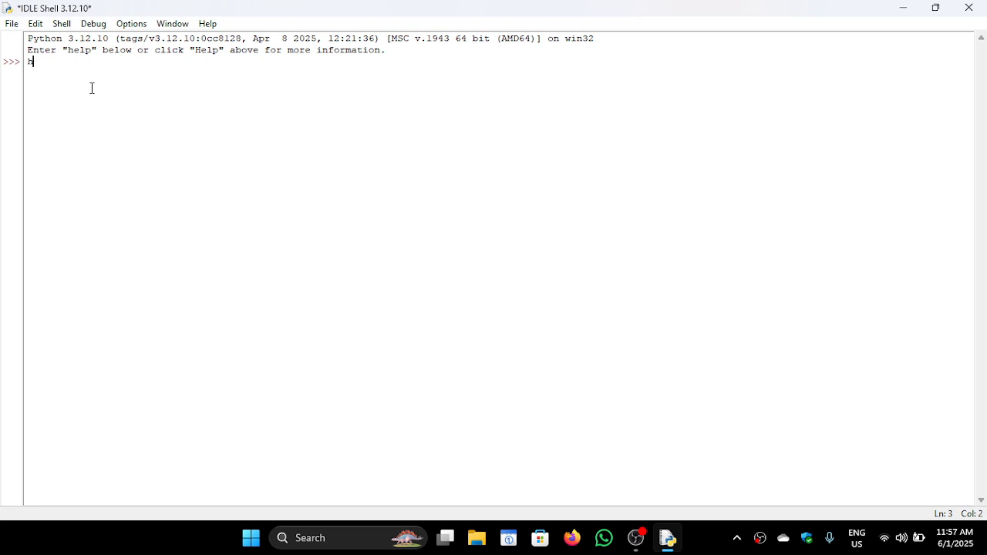
left_click(11, 23)
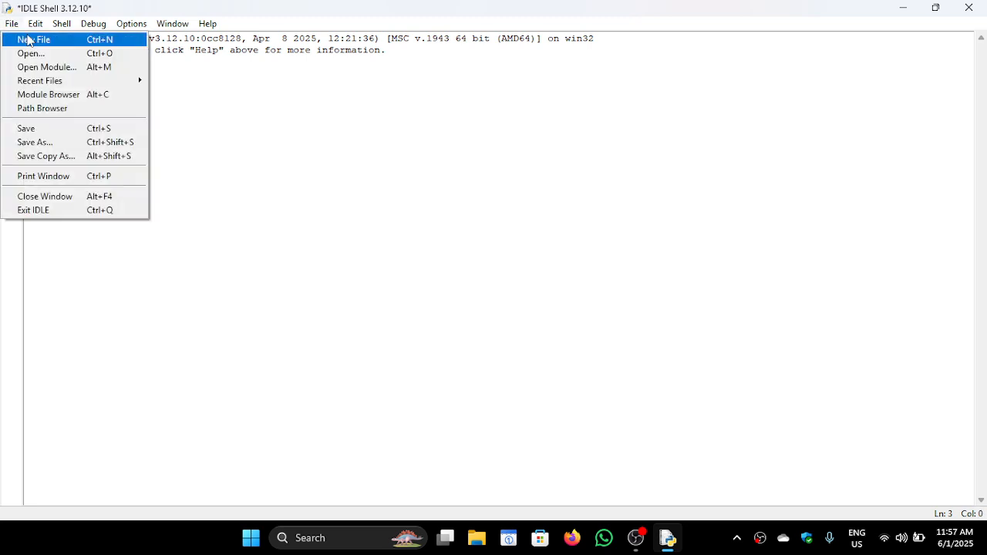
left_click(34, 40)
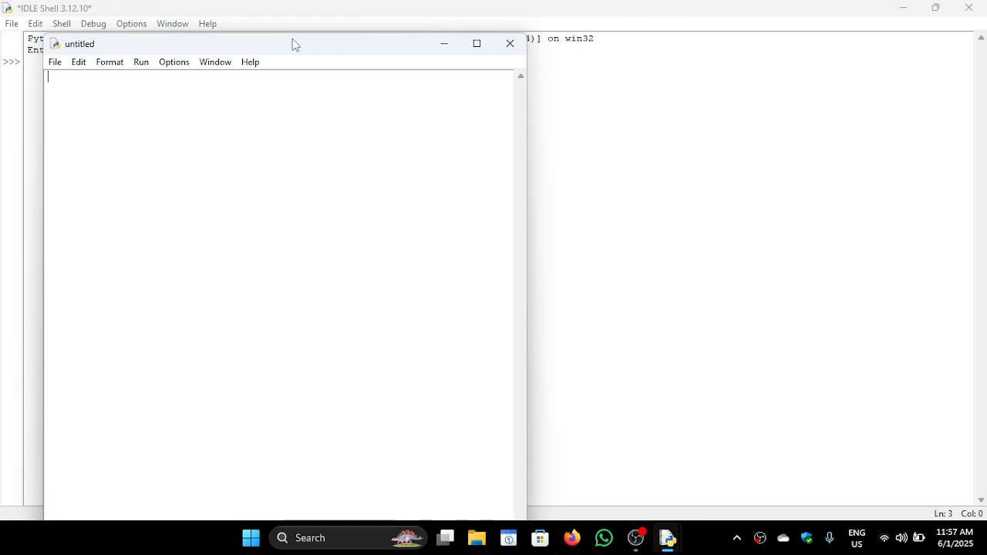
Maximize the untitled file's window and write import requests, a blank line and requests.get(url) in it
left_click_drag(292, 40, 463, 5)
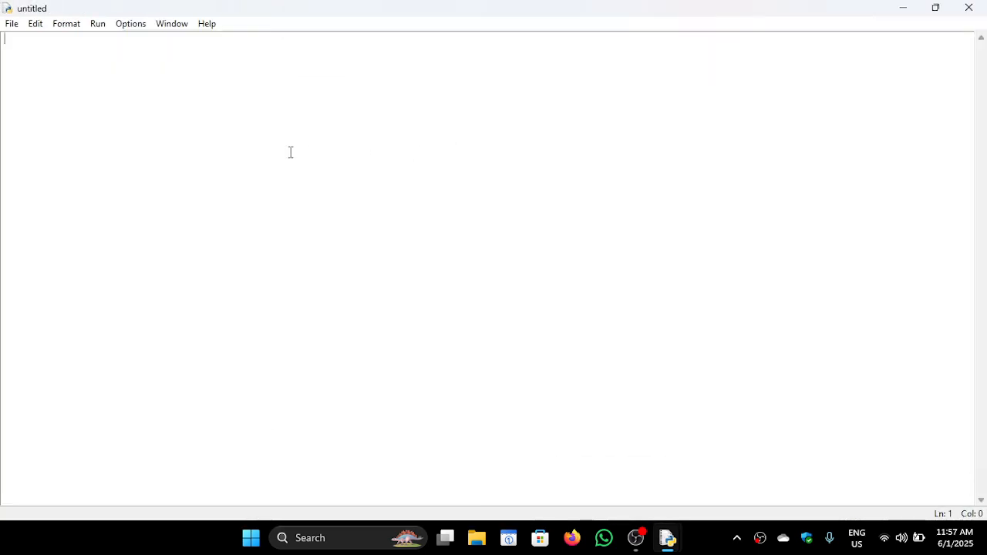
type("imporg o")
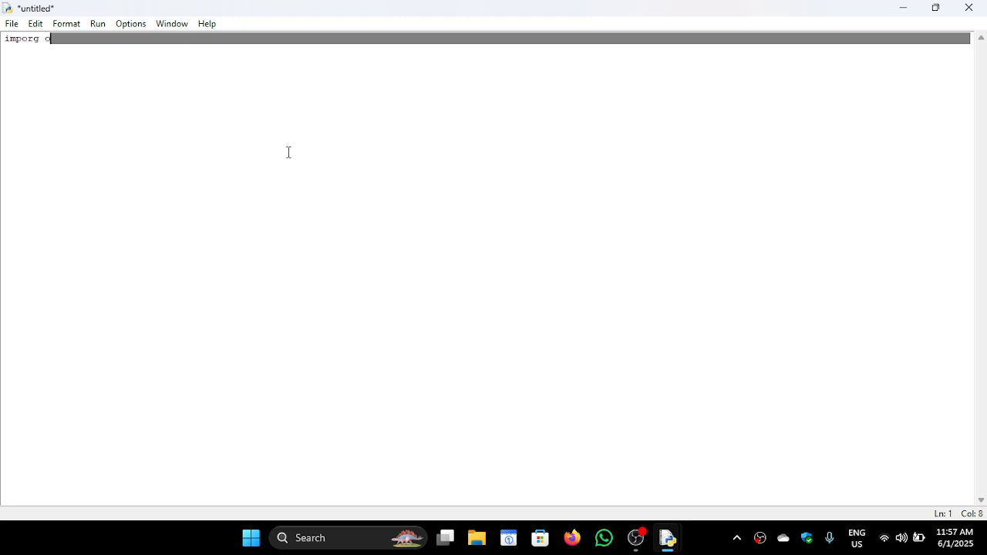
key("BackSpace")
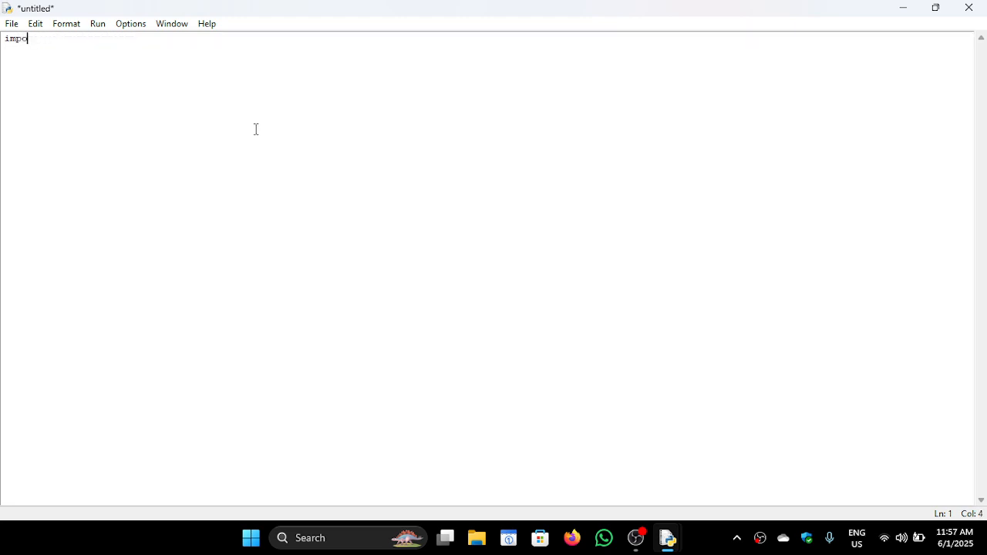
type("rt requests")
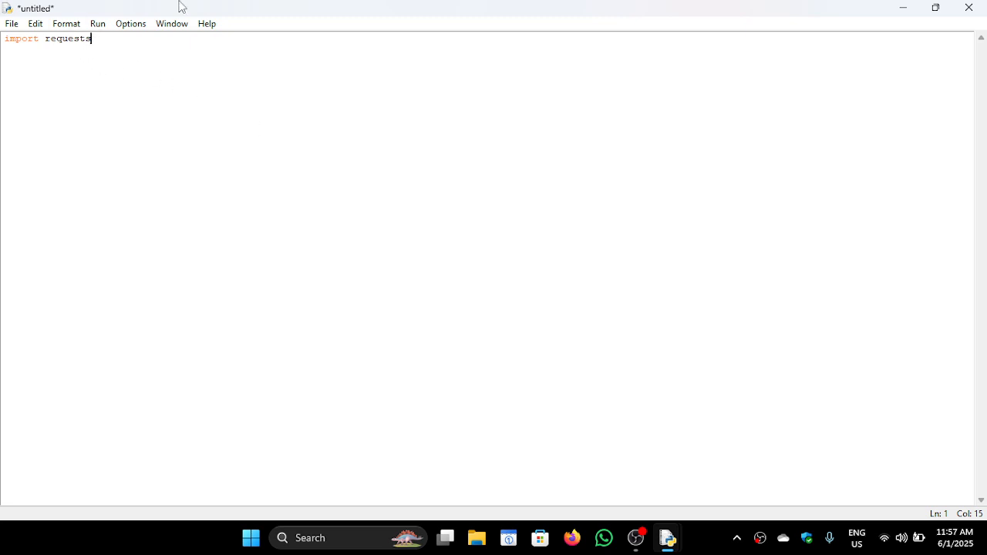
key("Return")
type("requests.get(url)")
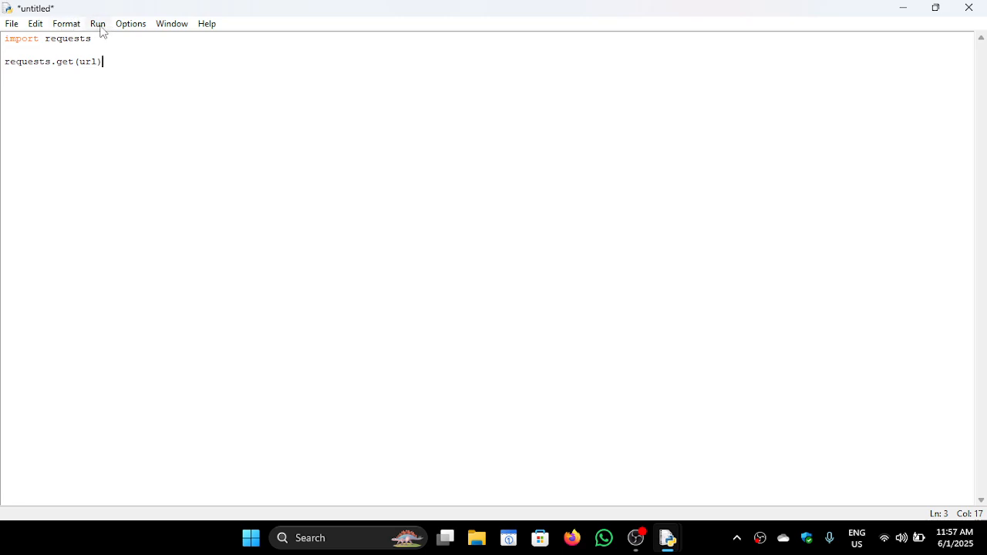
Close the untitled file without saving it and close the IDLE shell
key("ctrl+a")
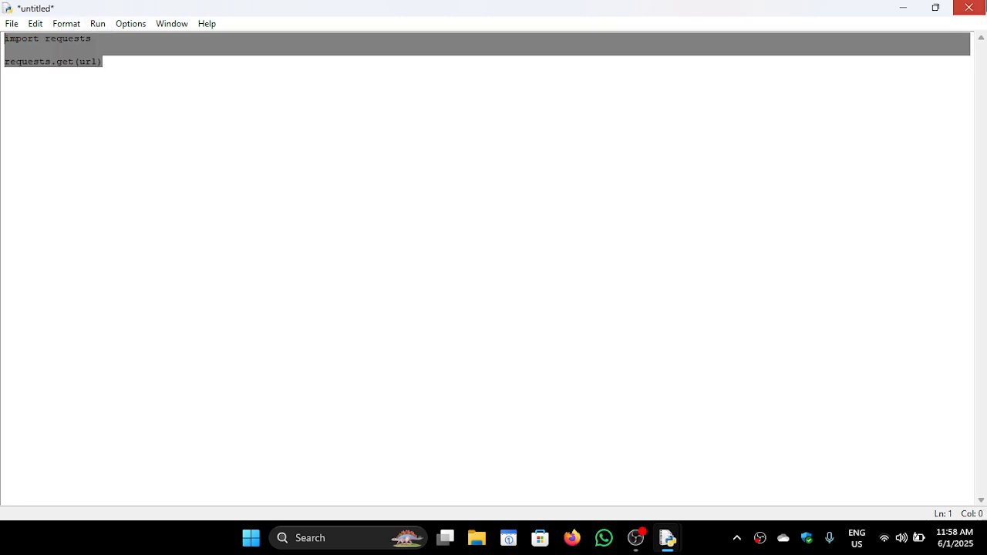
left_click(969, 7)
left_click(545, 320)
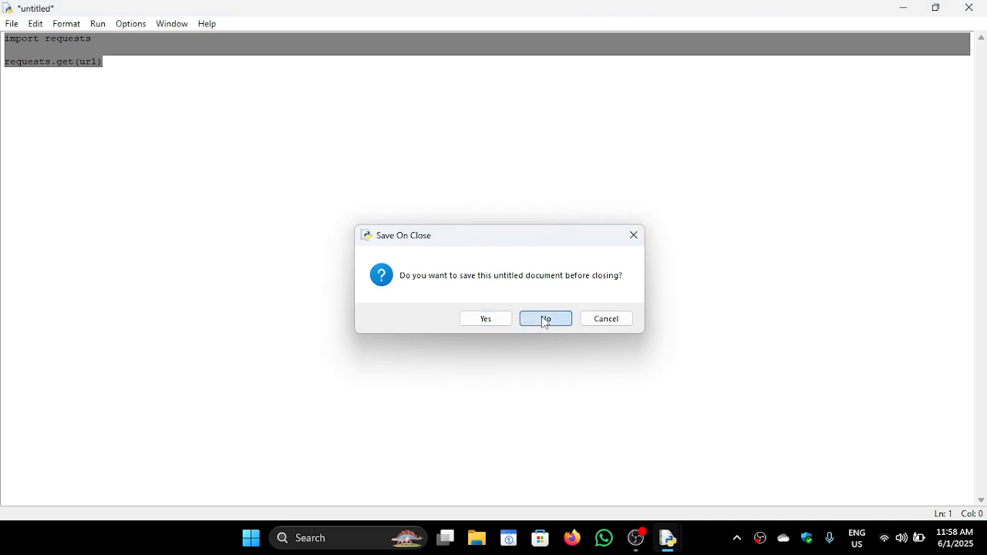
left_click(969, 7)
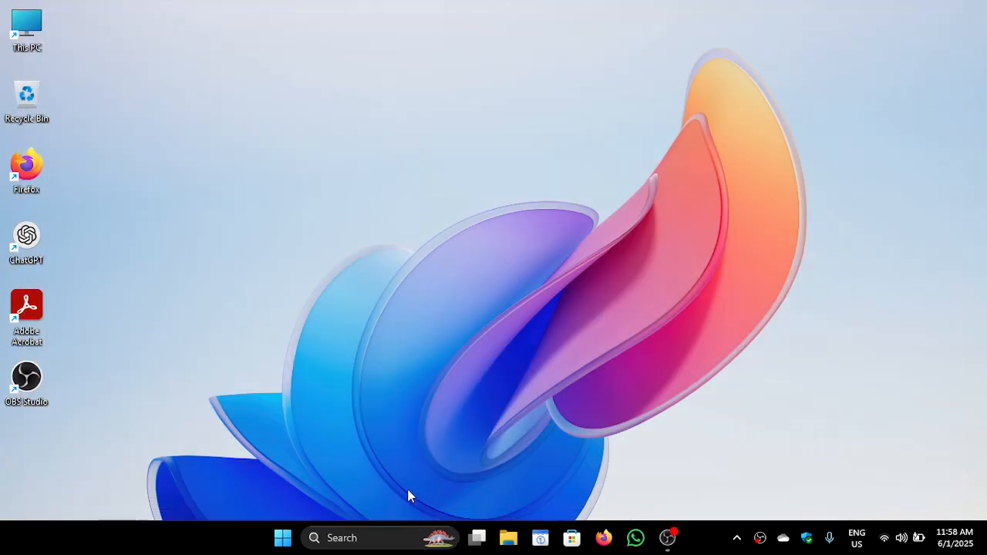
Search Windows for Visual Studio Code and launch it
left_click(278, 544)
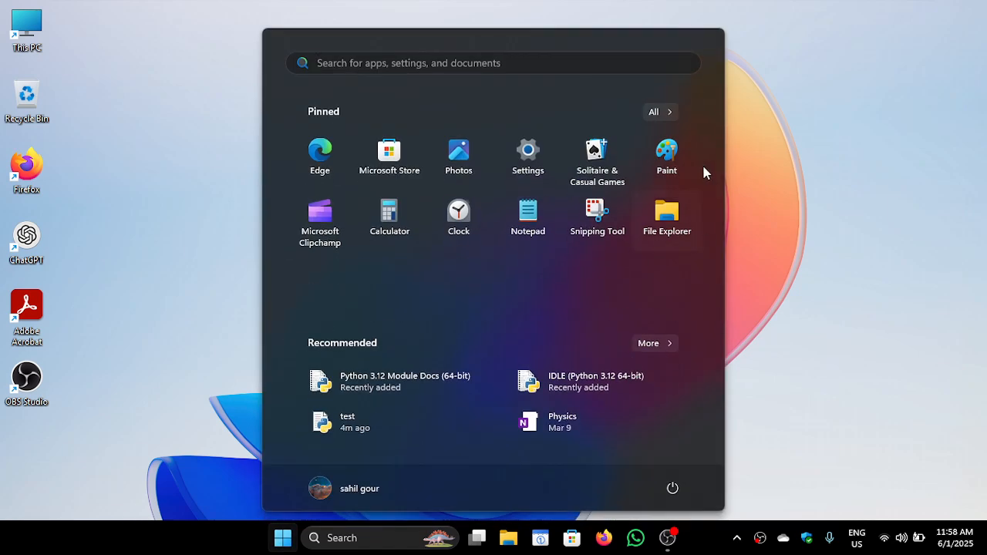
type("visu")
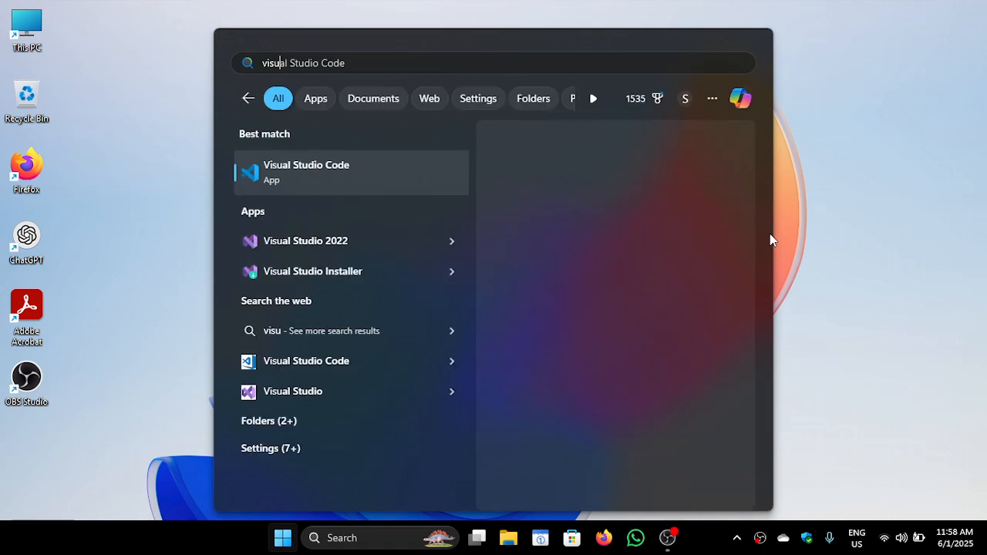
key("Return")
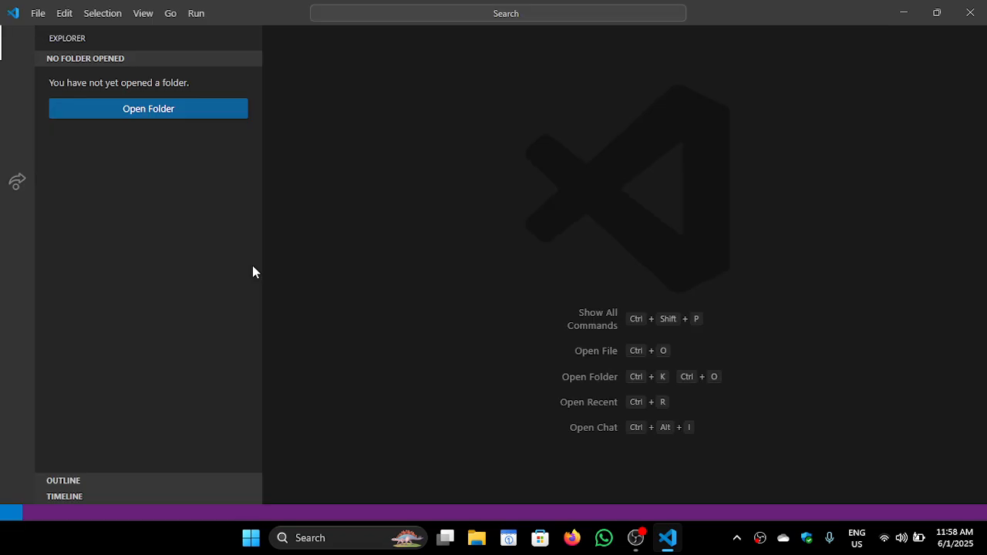
Switch to File Explorer and open the Workspace folder
left_click(479, 541)
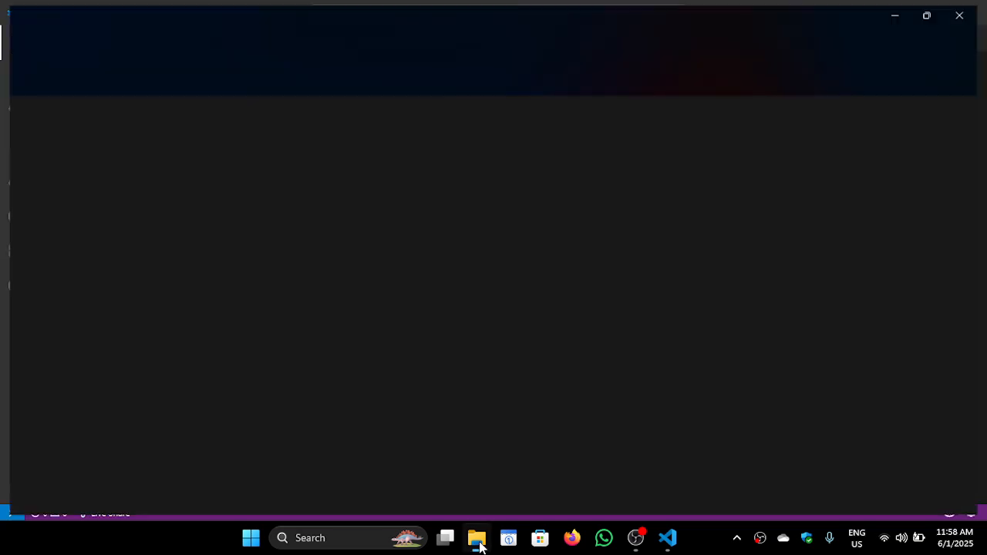
left_click(89, 345)
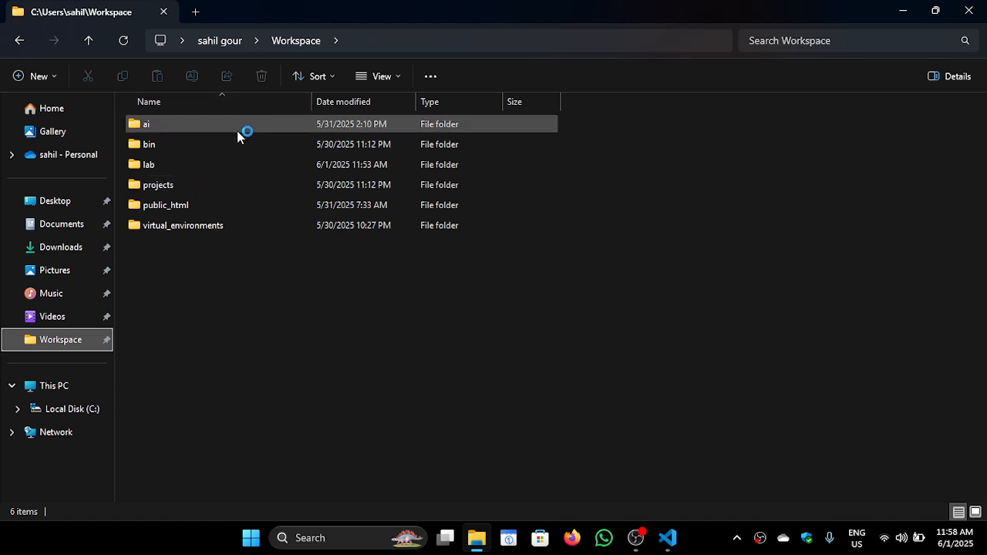
double_click(222, 185)
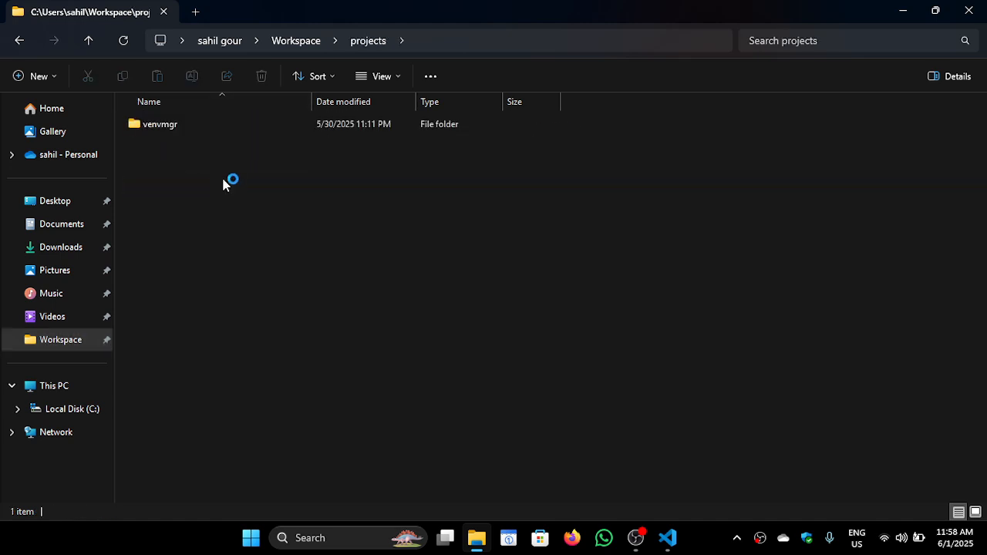
right_click(206, 219)
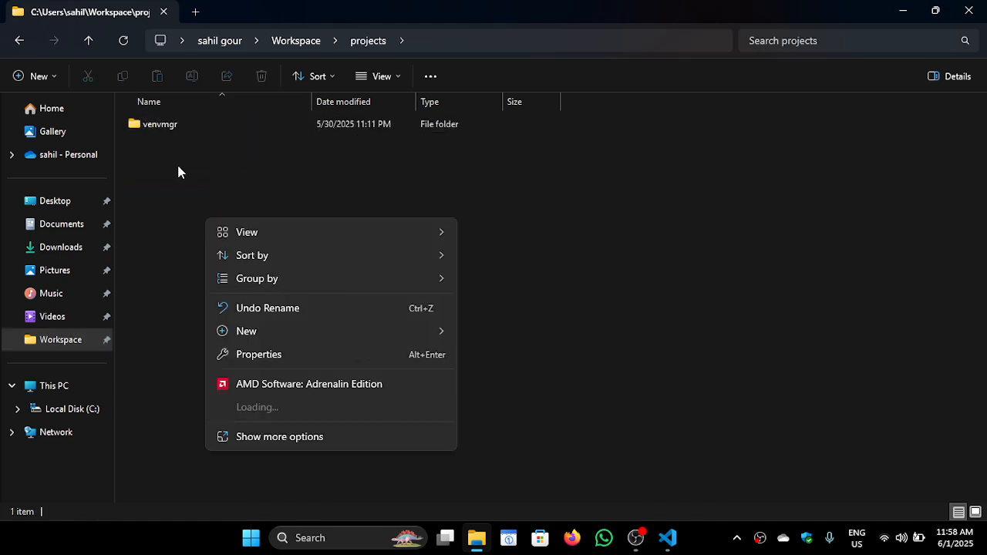
left_click(179, 171)
left_click(304, 44)
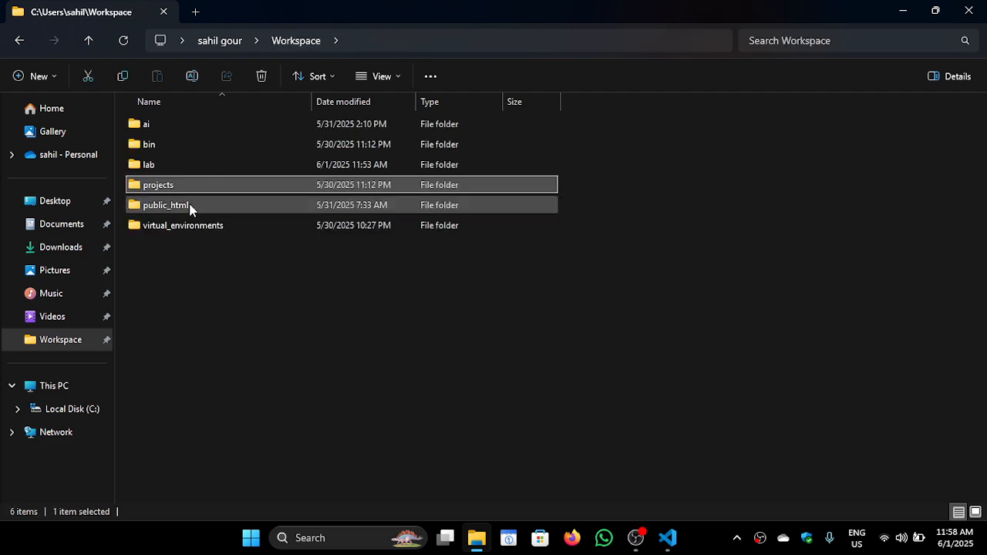
Open the lab folder and delete the t01 folder and the test Python file in it
left_click(186, 171)
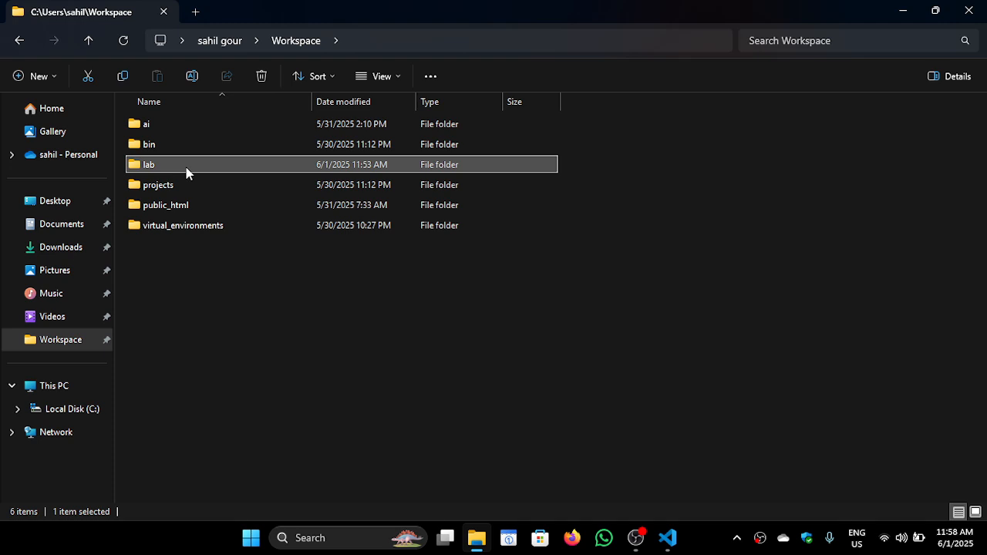
double_click(186, 171)
left_click_drag(221, 175, 173, 118)
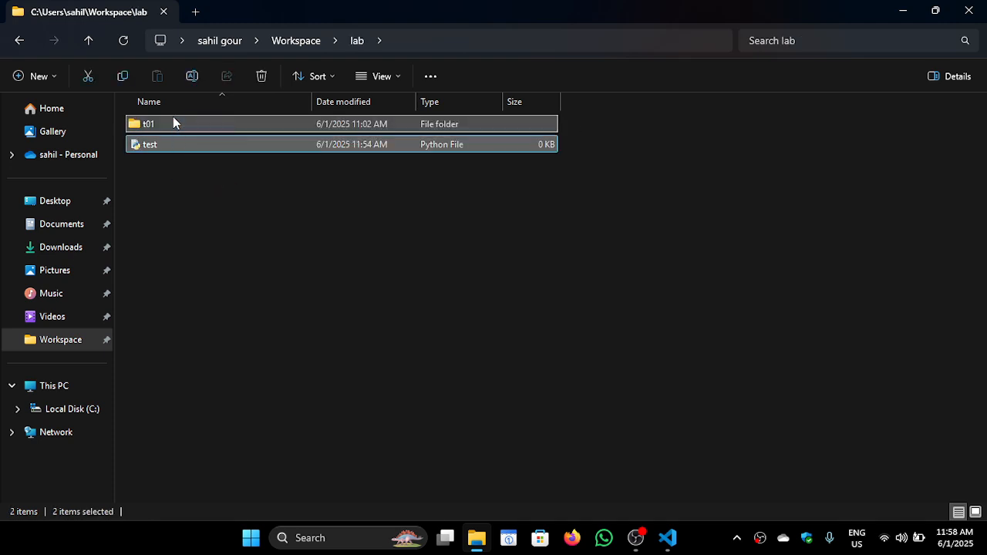
key("Delete")
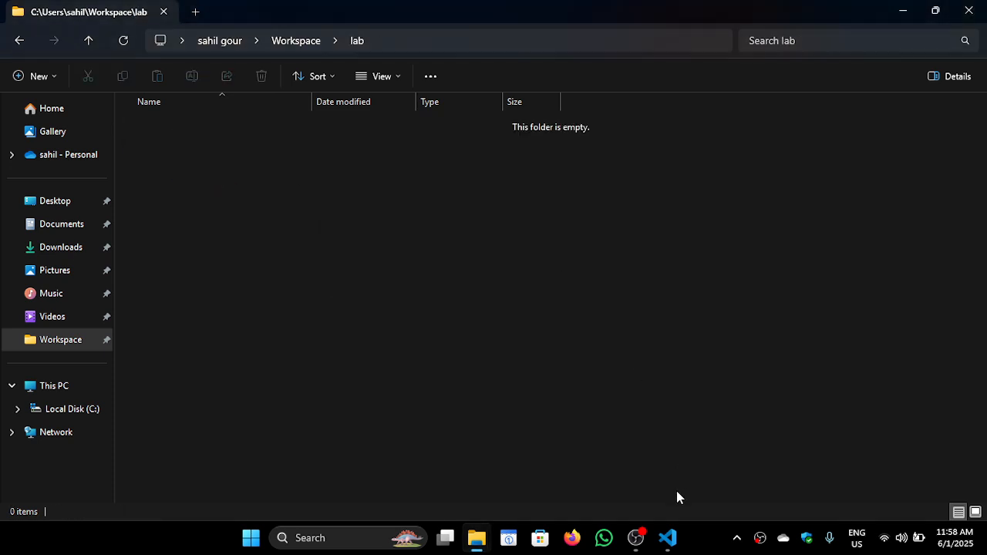
Switch to Visual Studio Code, open the lab folder and trust its authors, including all files in the parent folder Workspace
left_click(668, 537)
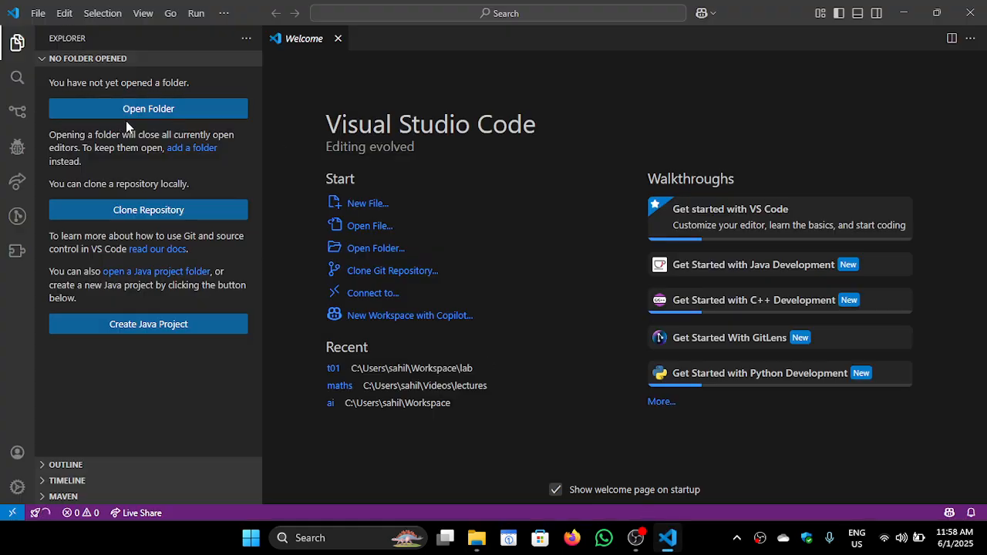
left_click(155, 111)
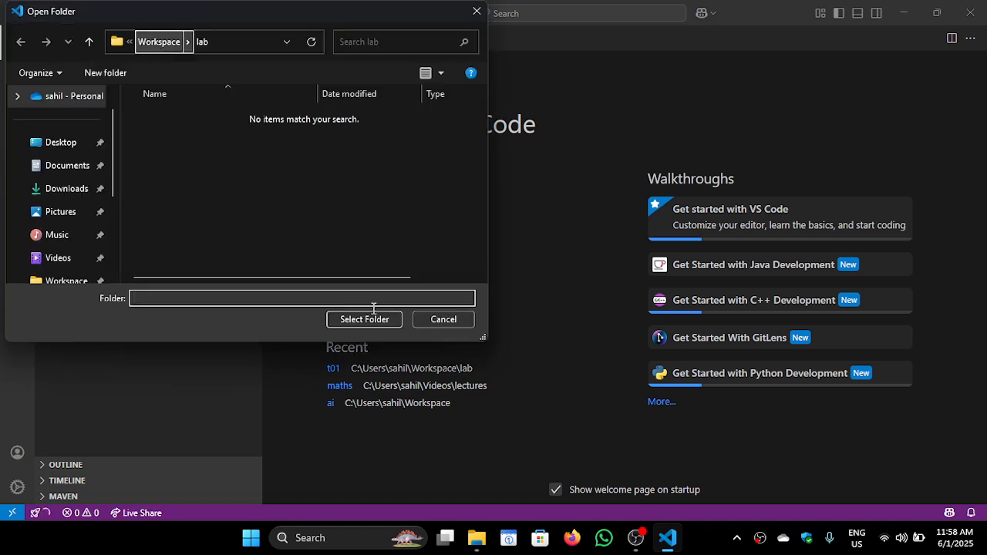
left_click(377, 318)
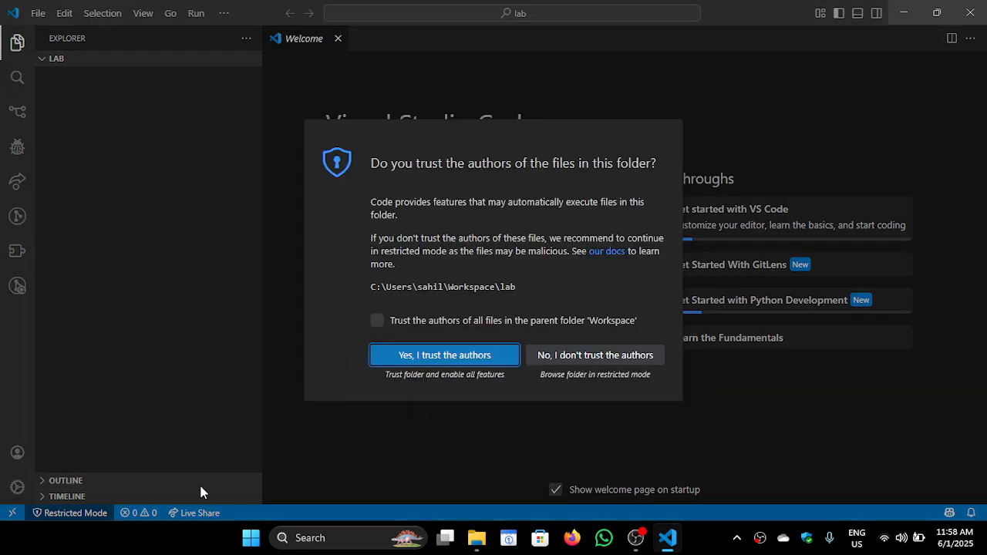
left_click(376, 321)
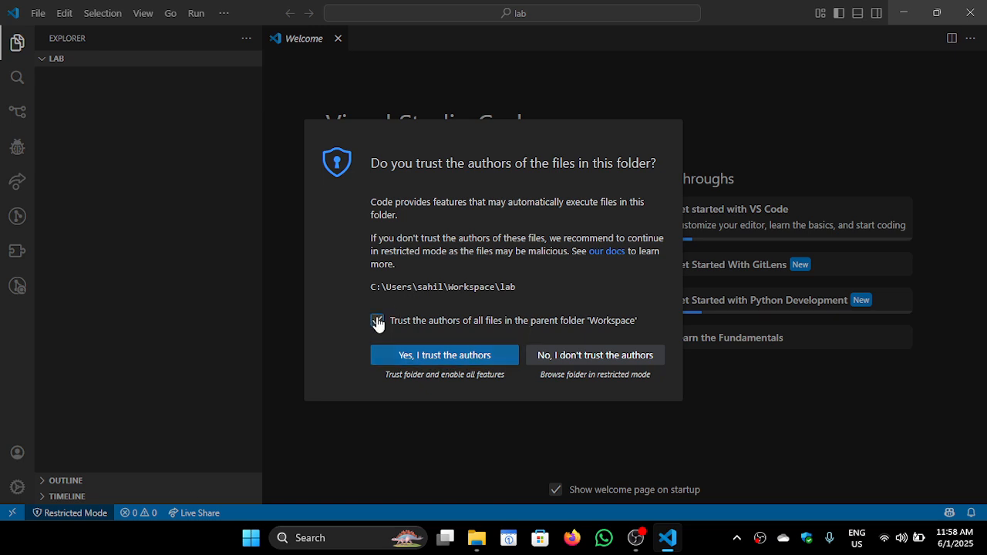
left_click(433, 359)
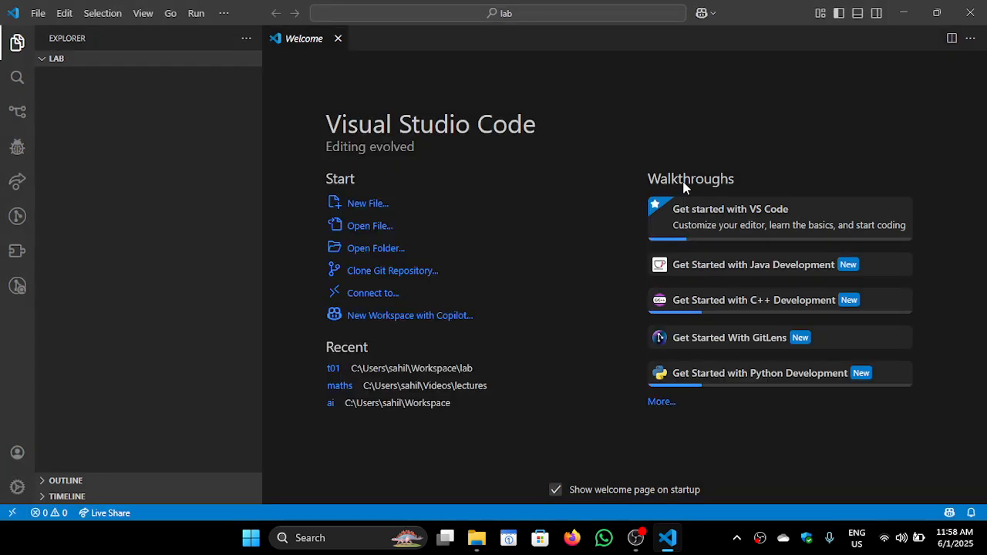
Close the Welcome page and create a new file named app.py in the lab folder
left_click(337, 38)
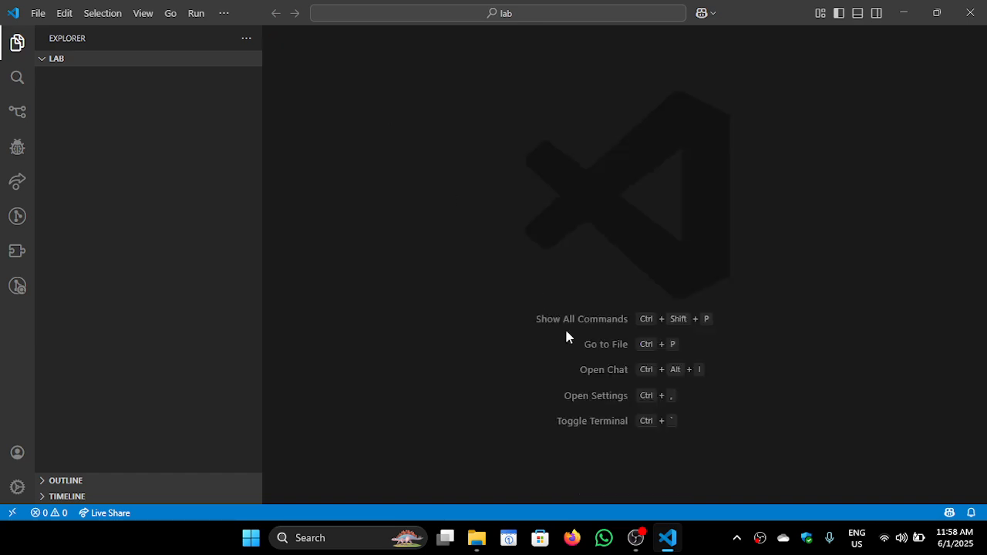
left_click(210, 175)
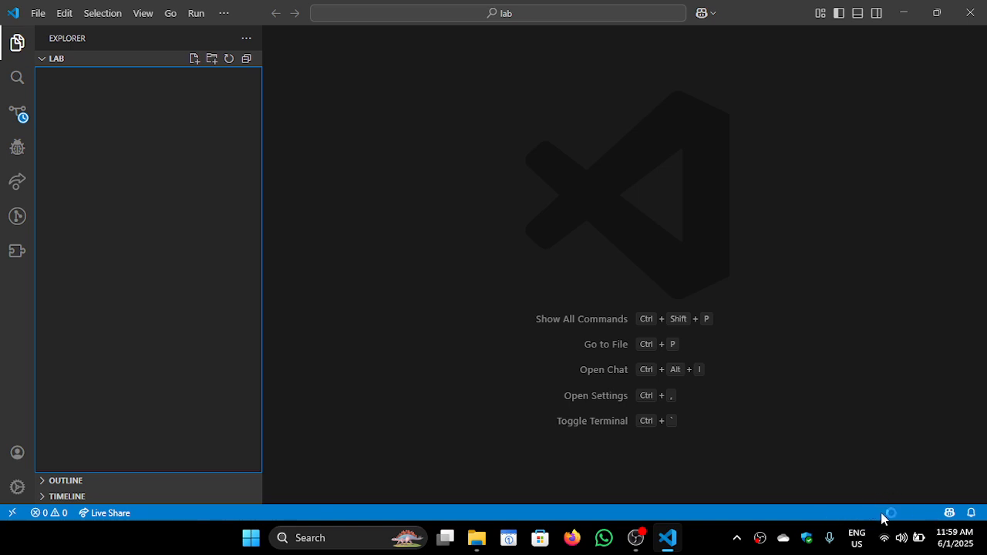
left_click(194, 60)
key("Return")
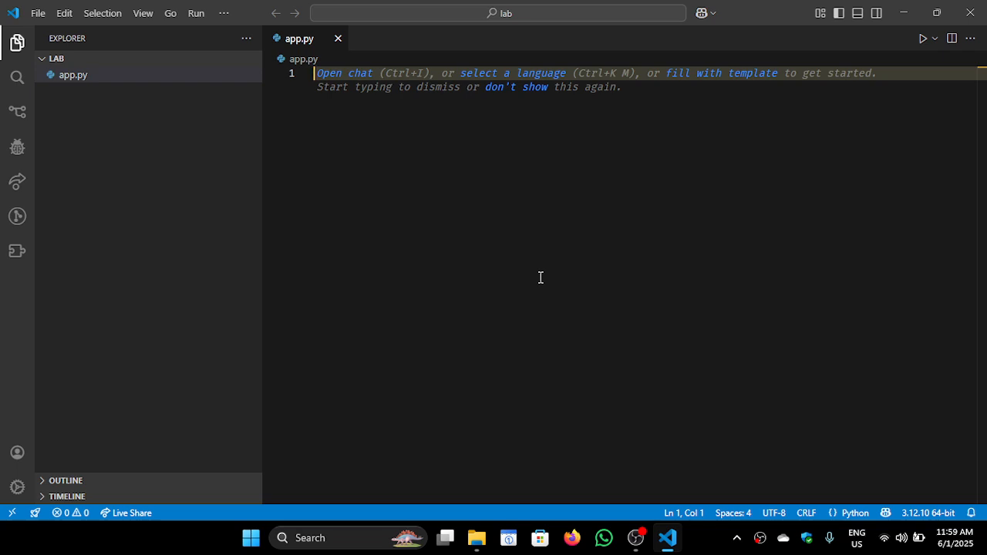
Write print("Hello World") in app.py and save the file
type("print(\"H")
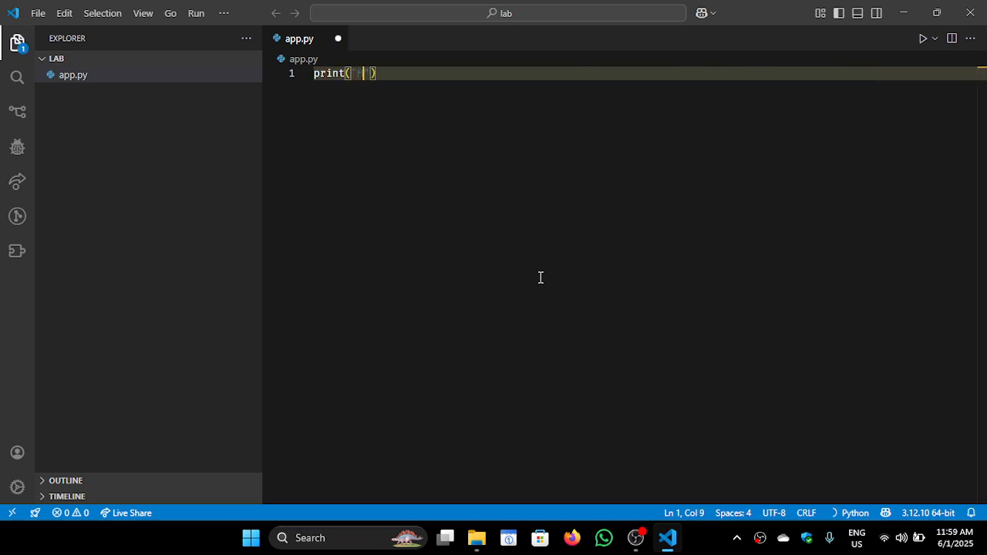
type("ello World")
key("ctrl+s")
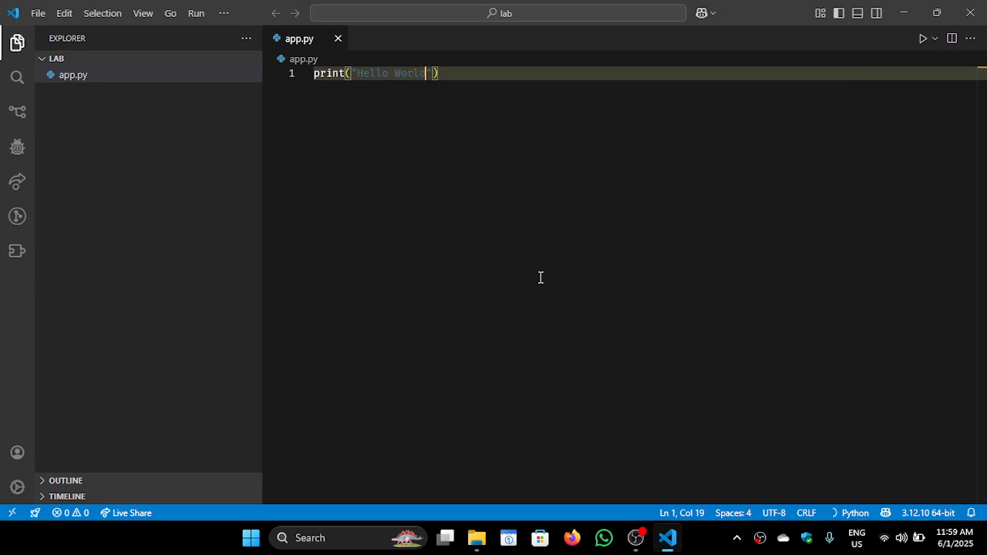
key("End")
Open a new integrated terminal for the lab folder and delete the extra terminal session
key("ctrl+grave")
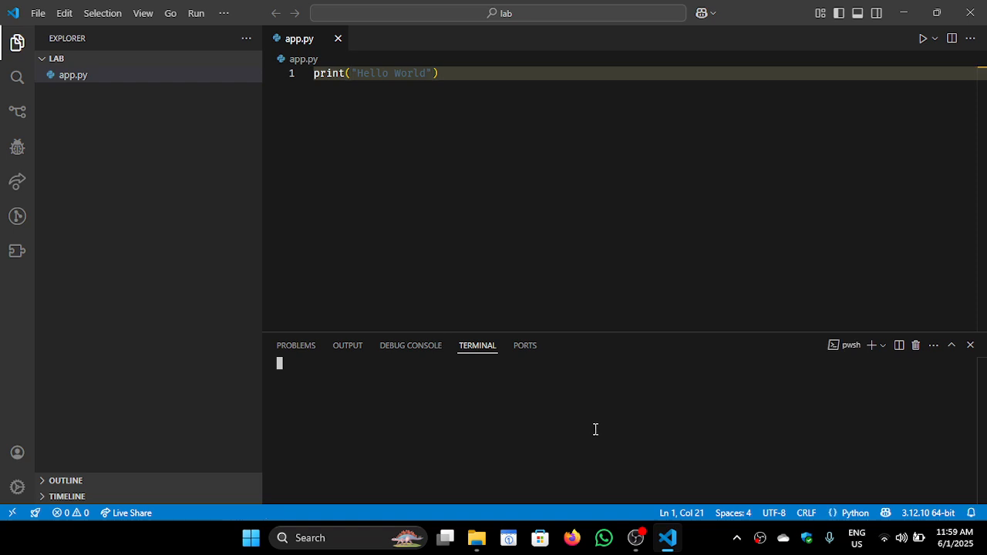
left_click(970, 344)
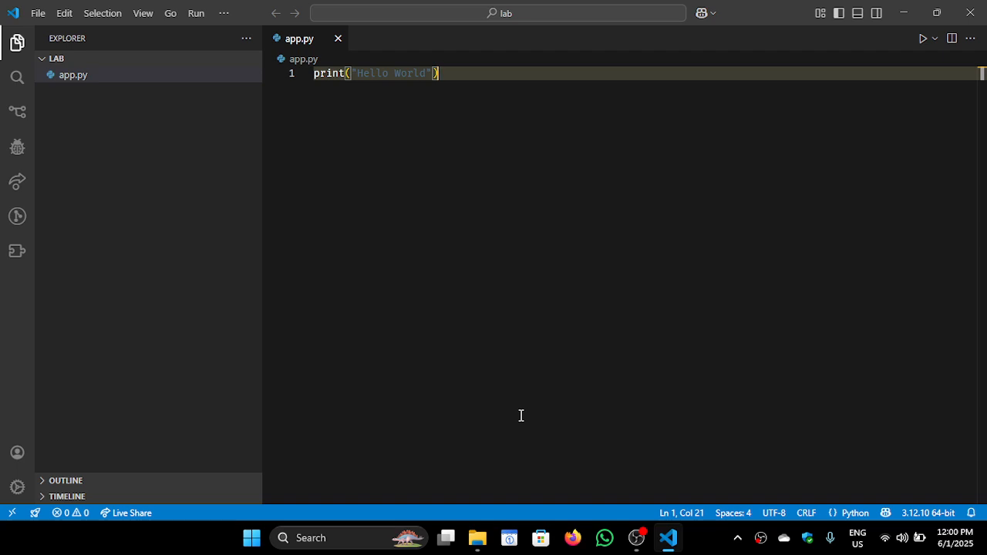
key("ctrl+shift+grave")
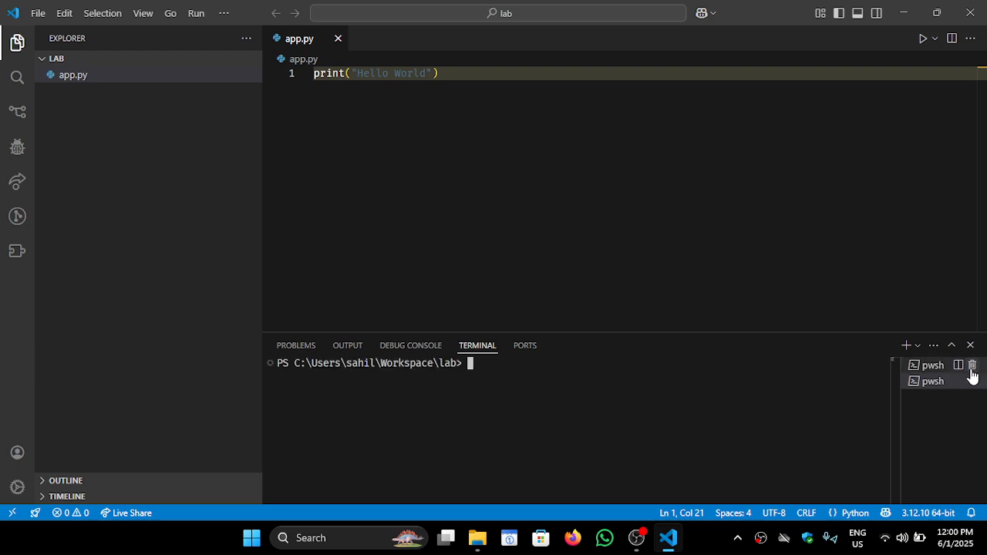
left_click(971, 367)
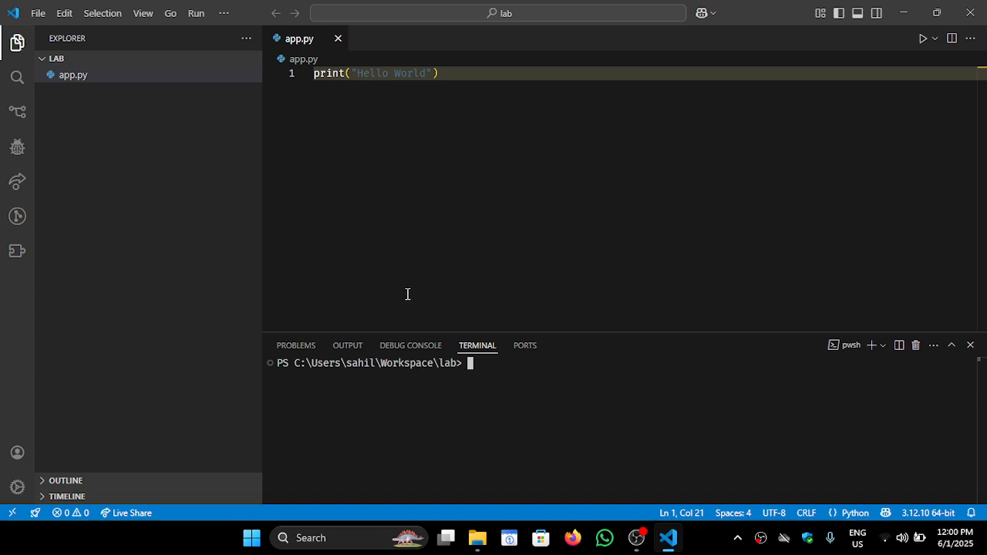
List the lab folder's contents in the terminal with ls, and clear the terminal output
type("ls")
key("Return")
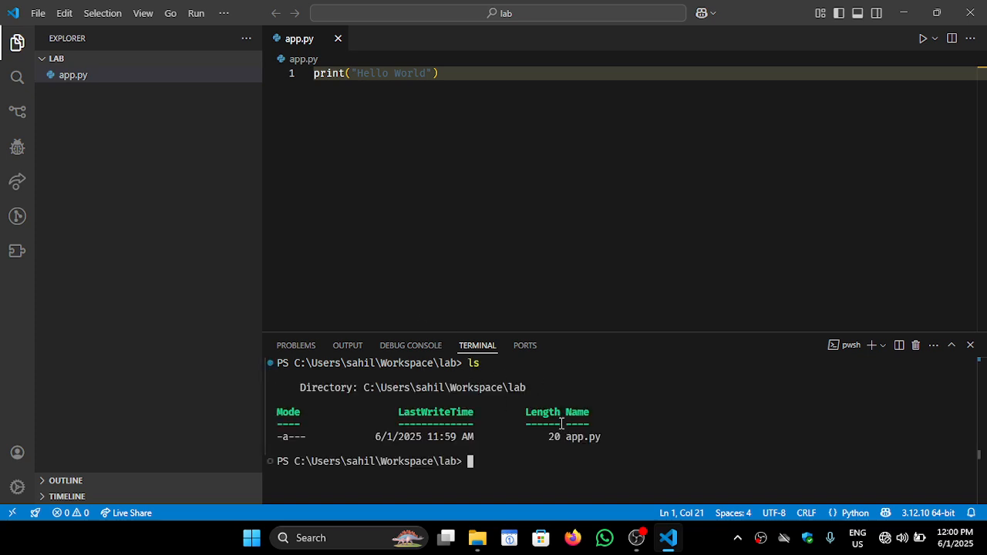
left_click_drag(627, 435, 302, 391)
left_click(302, 391)
type("clear")
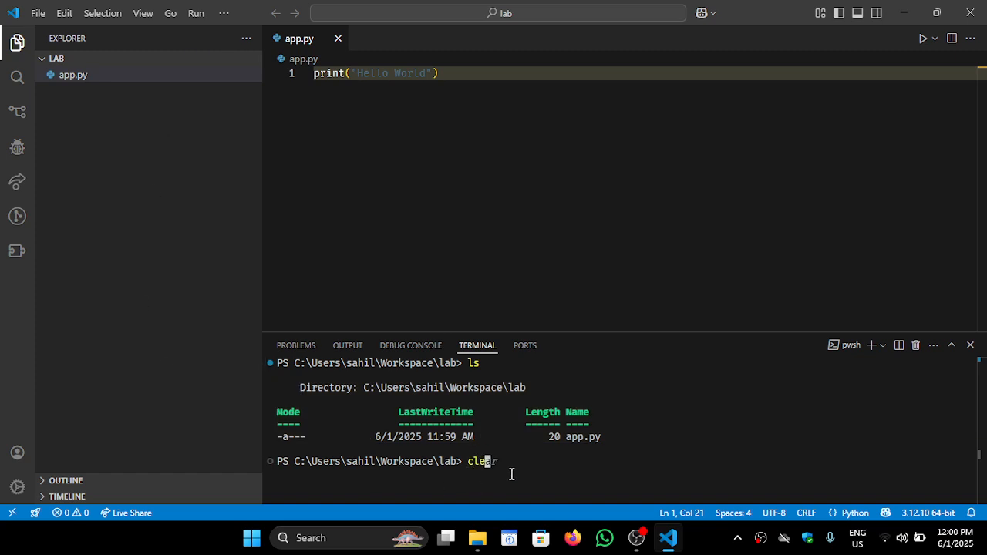
key("Return")
Run the script in the terminal with the command python app.py
type("python")
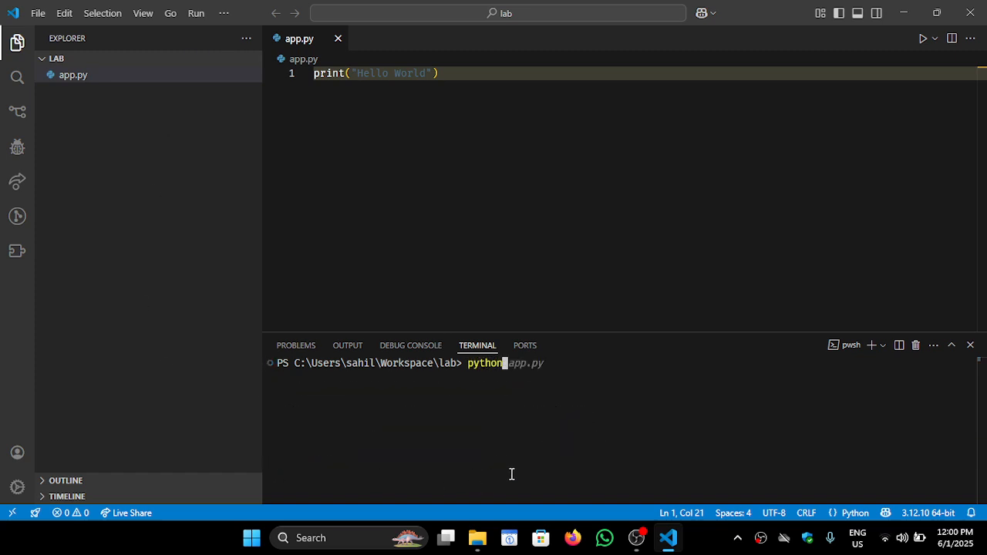
key("BackSpace")
type(".ex")
key("BackSpace")
key("BackSpace")
key("BackSpace")
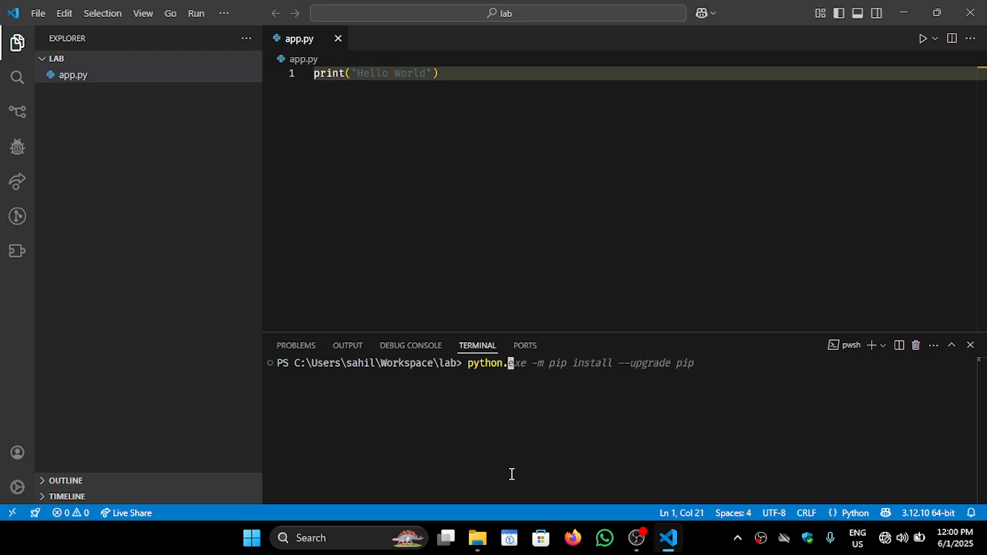
type("app.py")
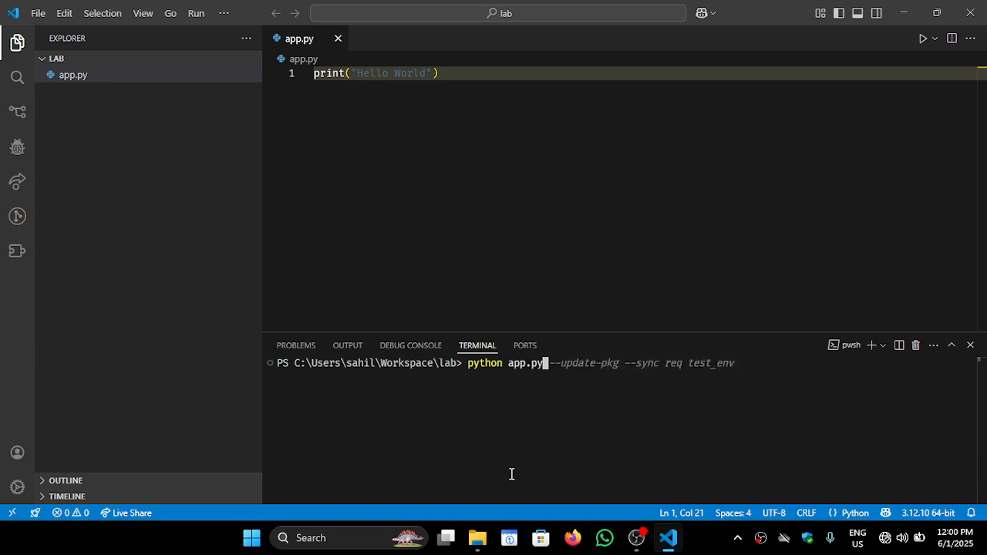
key("Return")
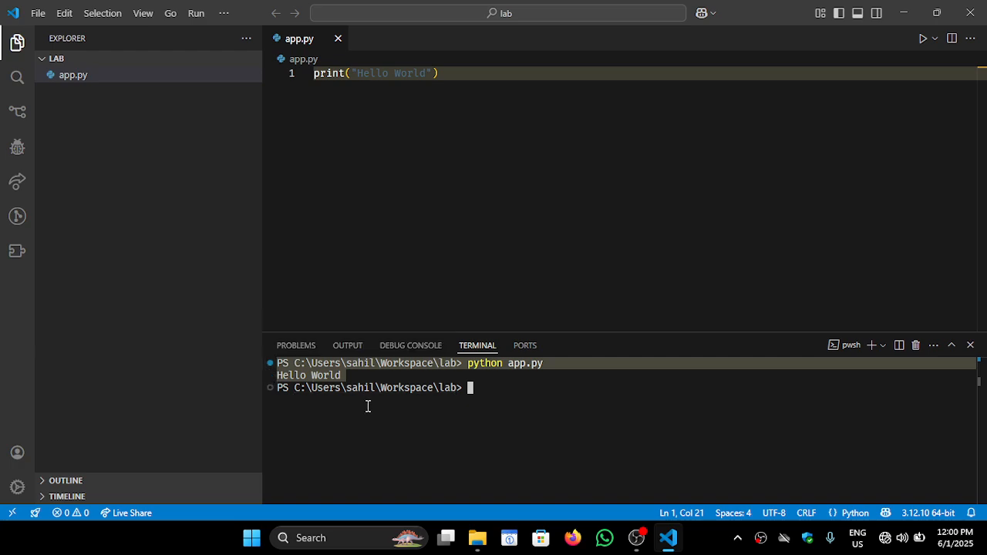
left_click(502, 144)
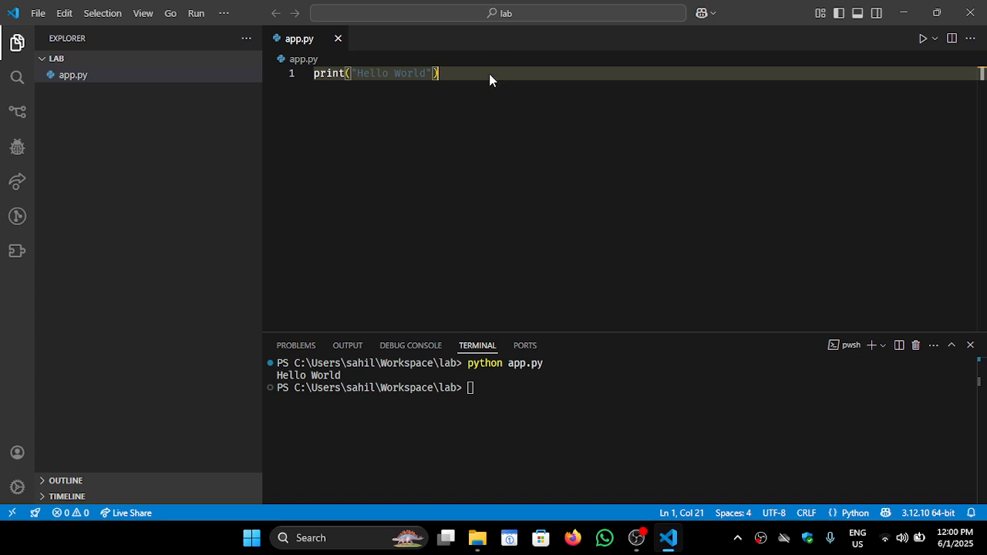
left_click_drag(439, 74, 312, 73)
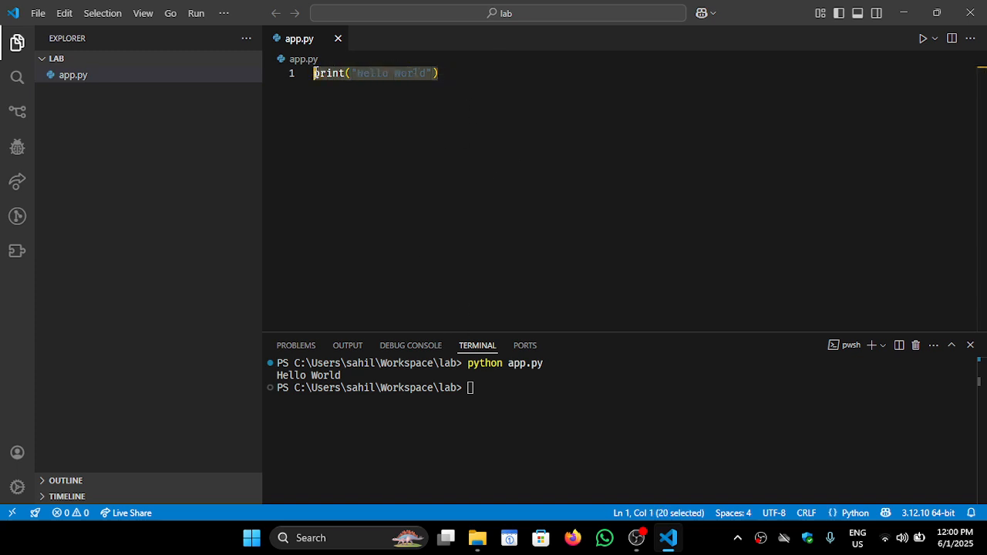
left_click(473, 111)
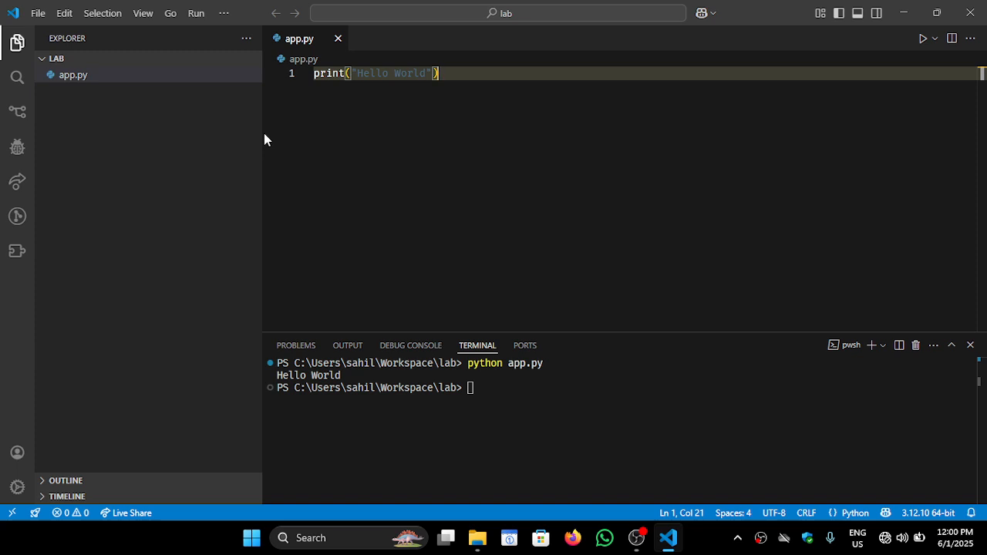
Create a new file named Main.java in the lab folder
left_click(220, 133)
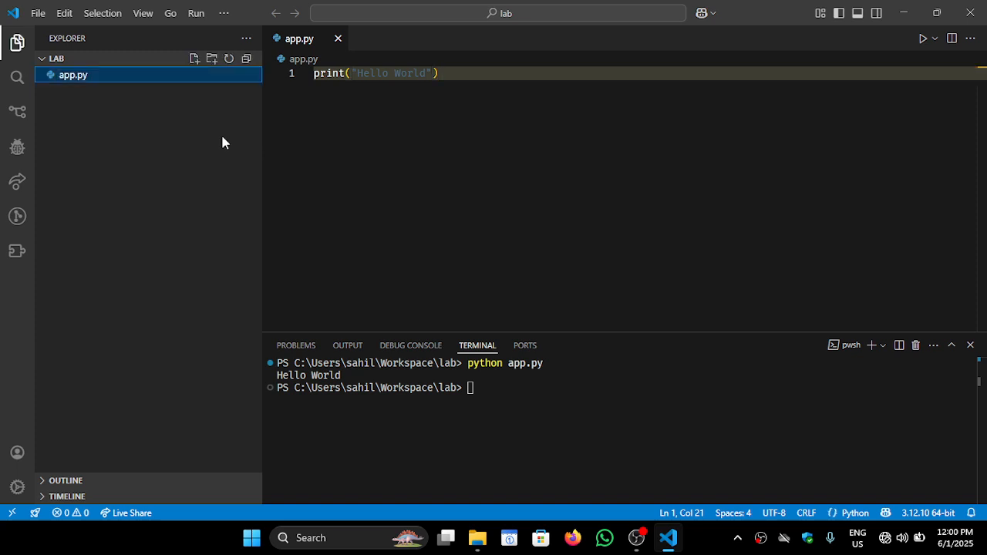
left_click(193, 59)
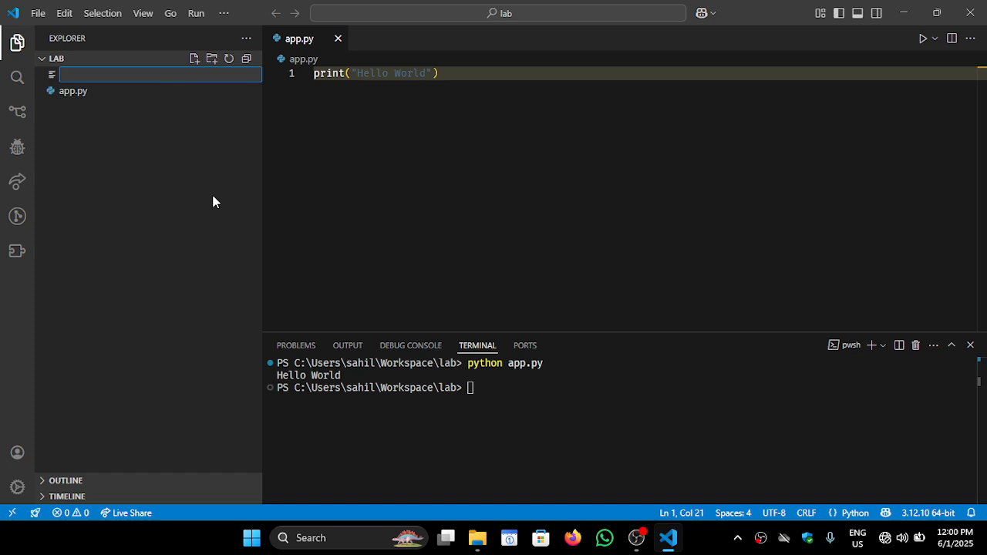
type("Main.java")
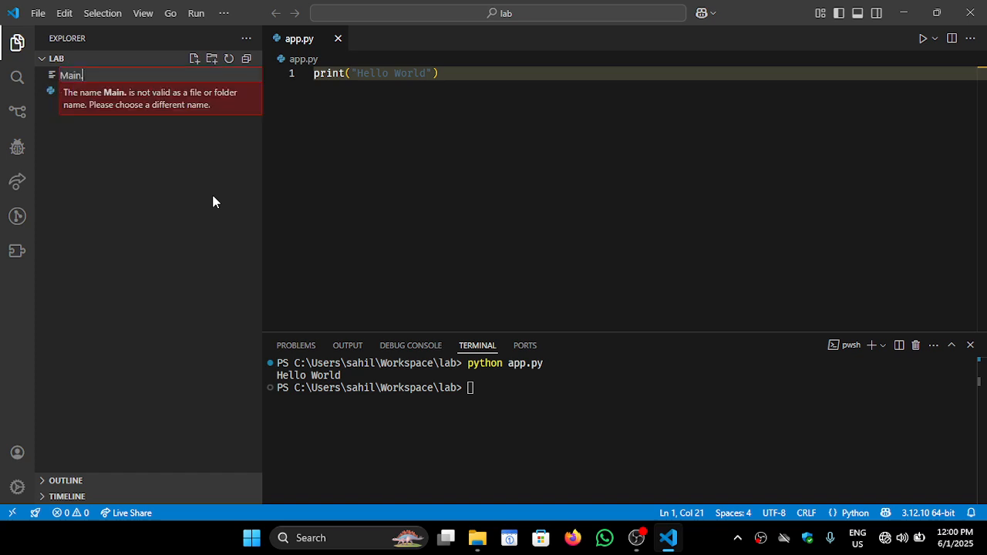
key("Return")
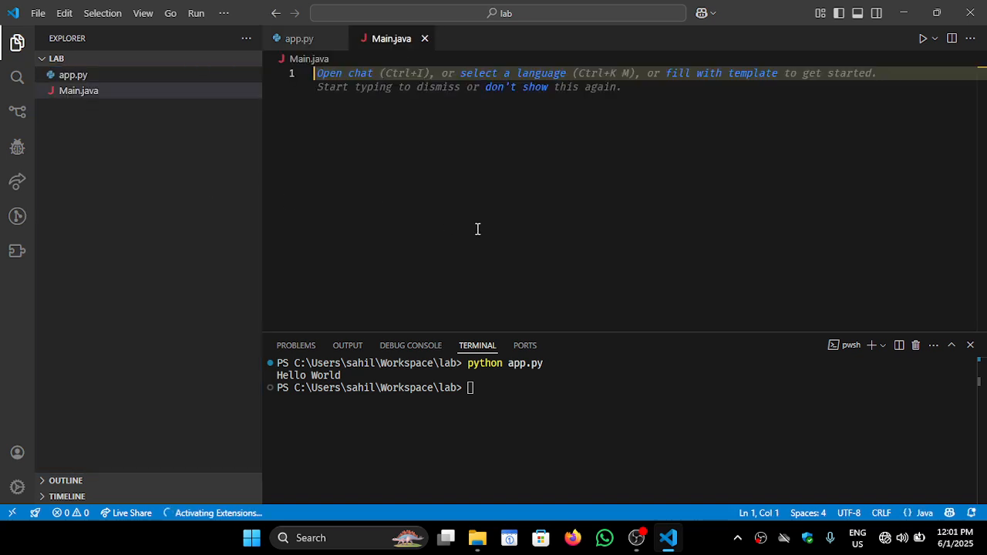
Start a public class Main declaration in Main.java and allow Red Hat to collect usage data
type("public cla")
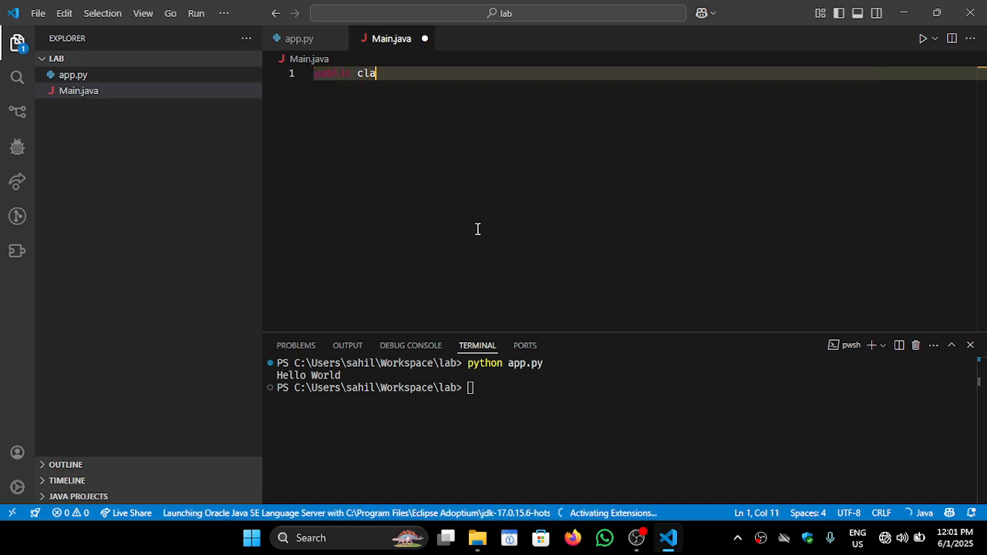
type("ss Main")
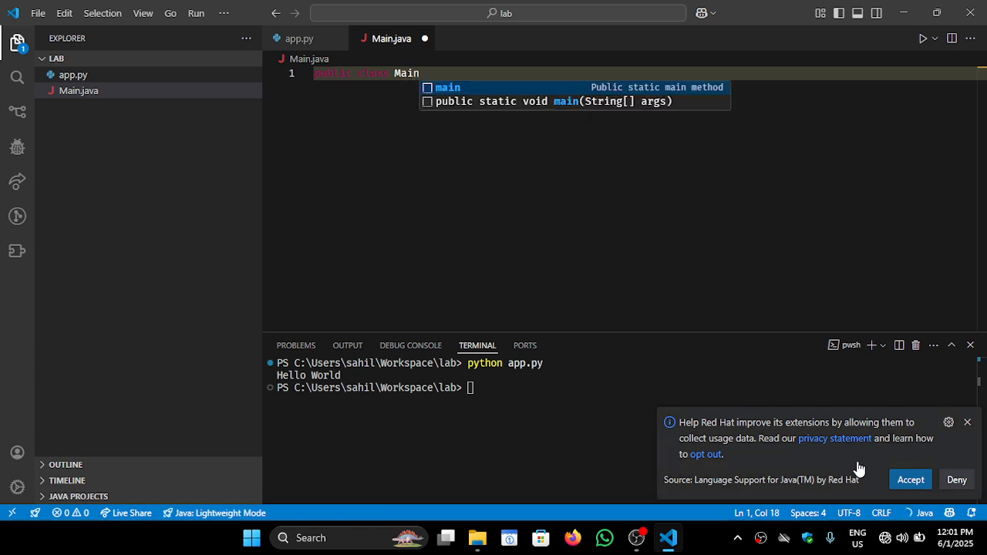
left_click(907, 479)
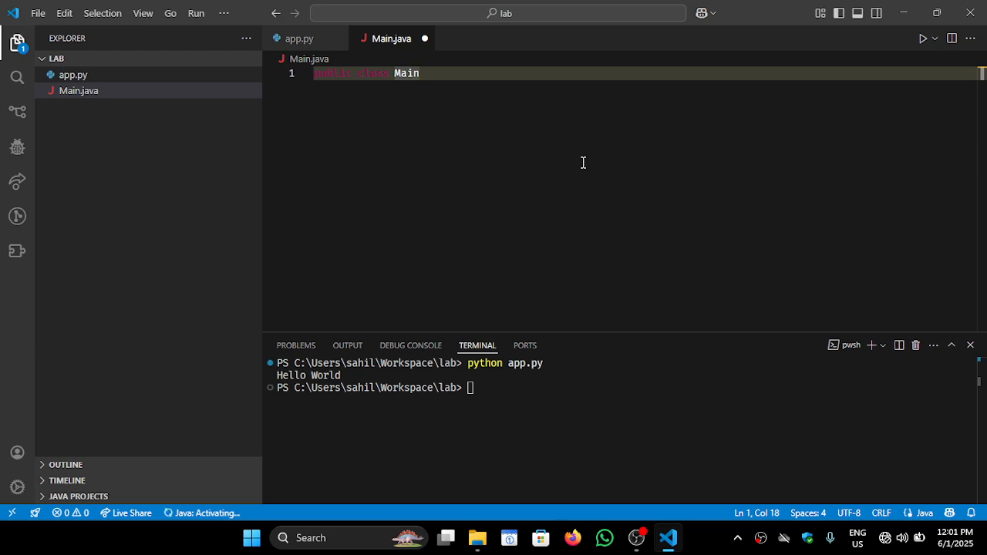
Erase the unfinished class declaration from Main.java and save the empty file
key("ctrl+s")
key("BackSpace")
key("BackSpace")
key("BackSpace")
key("BackSpace")
key("BackSpace")
key("BackSpace")
key("BackSpace")
key("BackSpace")
key("BackSpace")
key("BackSpace")
key("BackSpace")
key("BackSpace")
key("BackSpace")
key("BackSpace")
key("BackSpace")
key("BackSpace")
key("BackSpace")
key("ctrl+s")
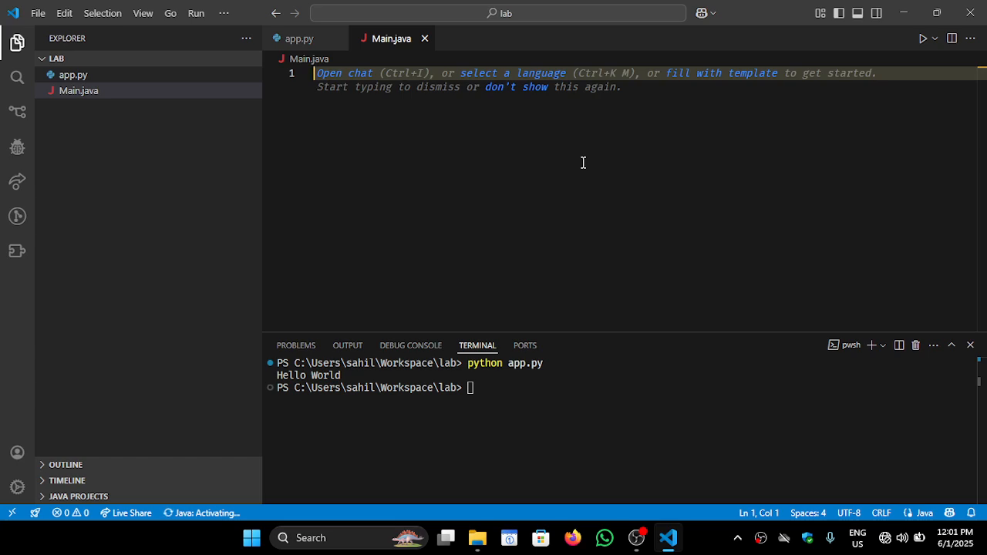
type("class m")
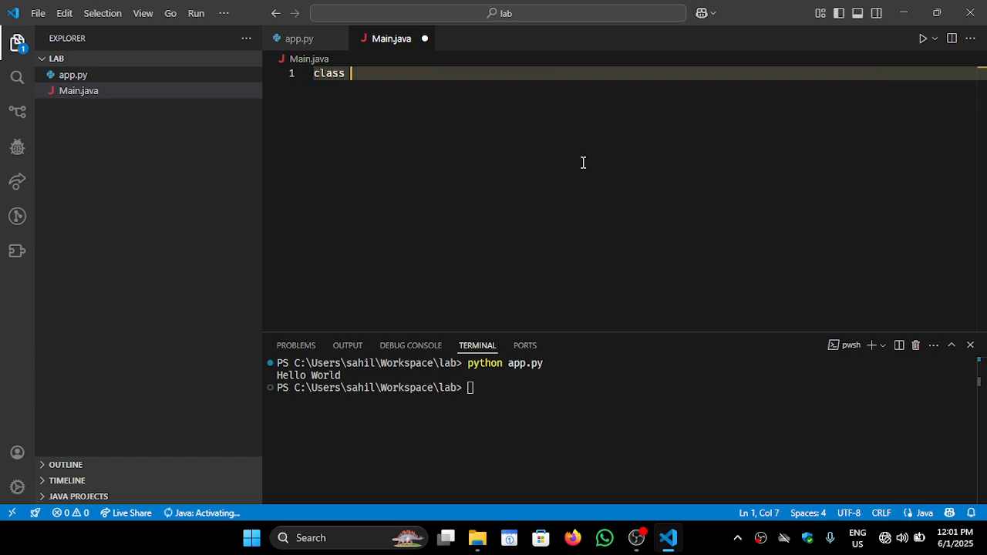
key("BackSpace")
key("BackSpace")
key("BackSpace")
key("BackSpace")
key("BackSpace")
key("BackSpace")
key("BackSpace")
Declare public class Main in Main.java with an empty body in braces
type("public ")
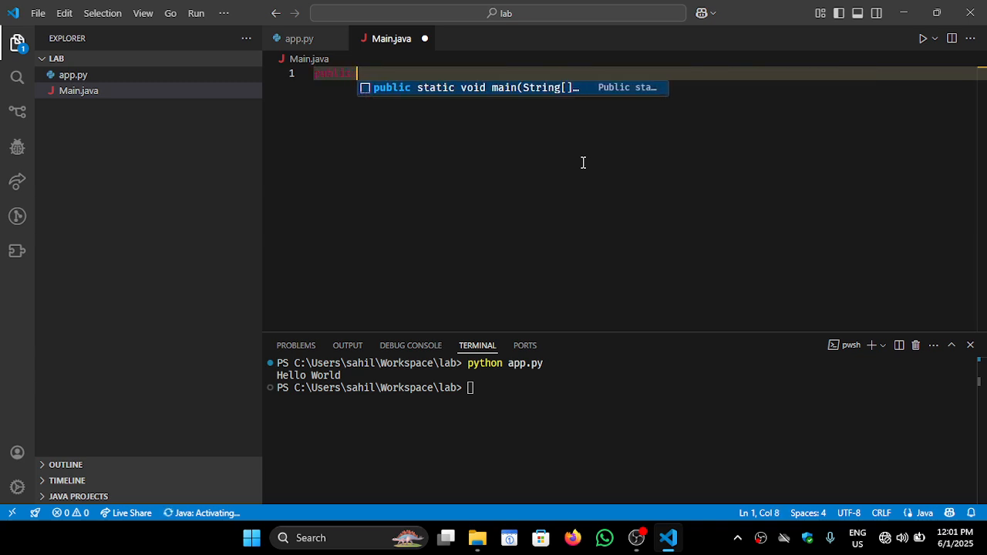
type("class Main {")
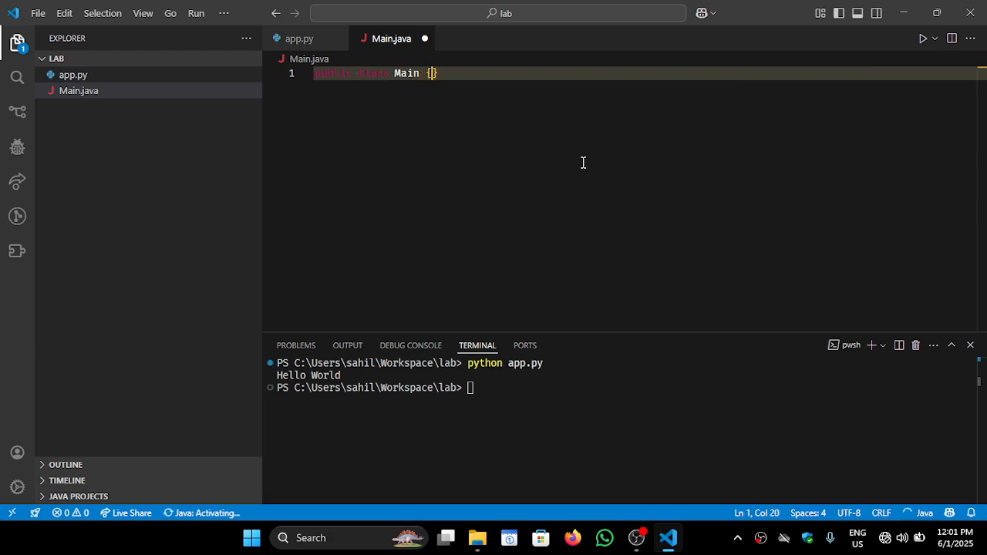
key("Return")
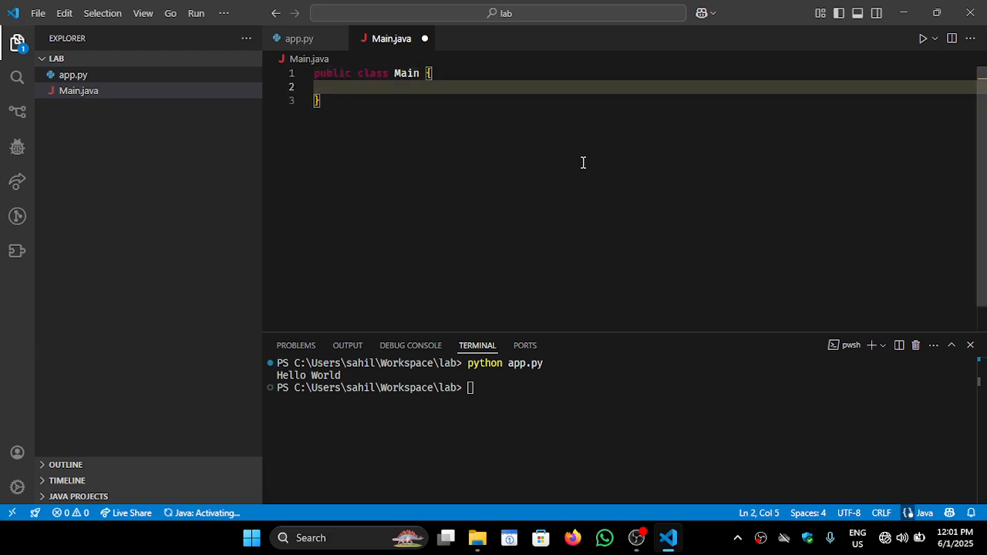
Add an empty public static void main(String[] args) method inside the Main class
type("public static ")
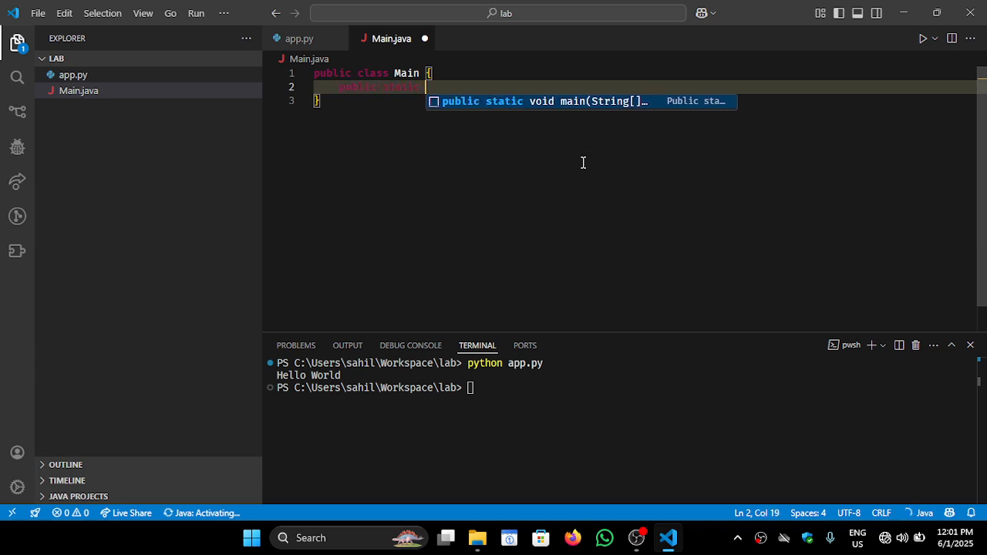
type("void main(Stri")
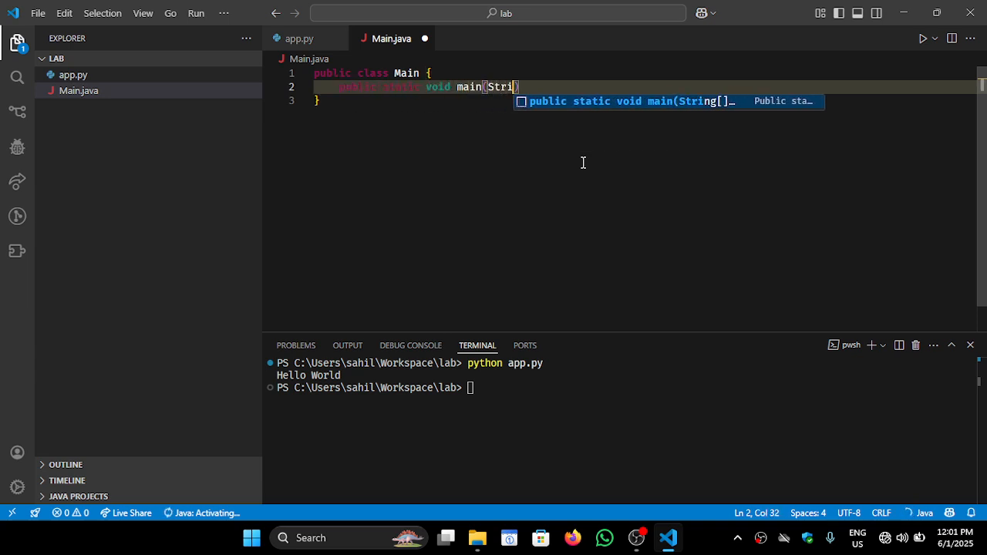
type("ng[] args)")
key("Insert")
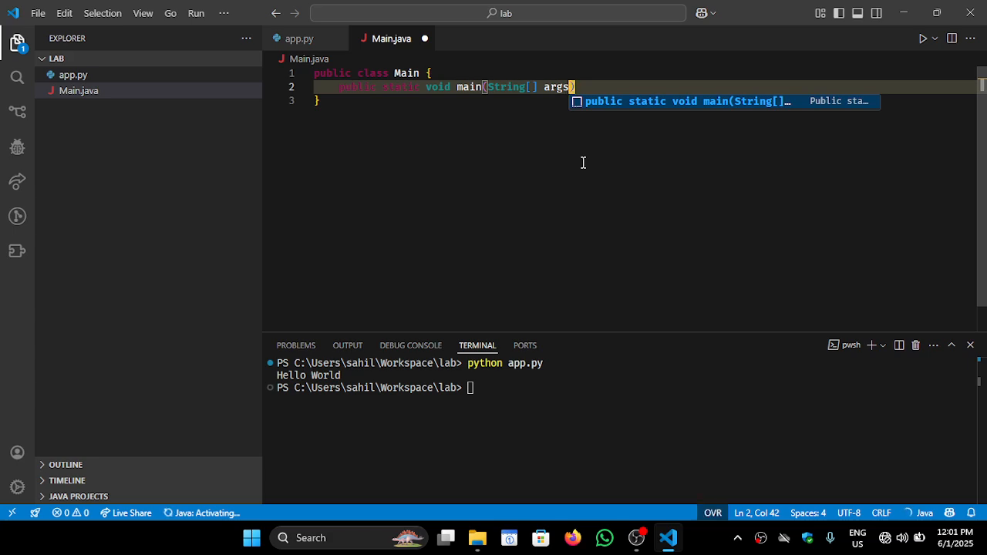
key("Insert")
type("{")
key("Return")
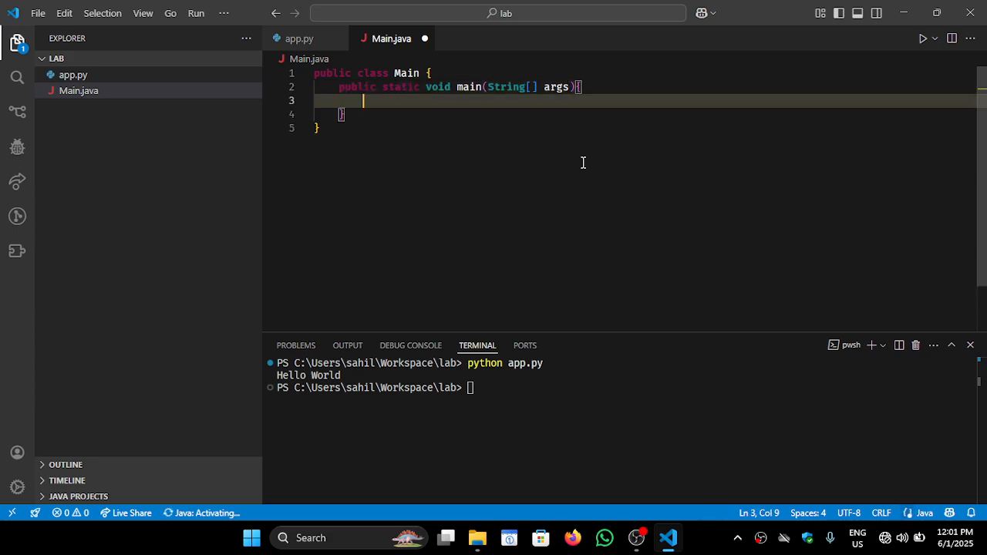
Write System.out.println("Hello World"); in the main method and save Main.java
type("System")
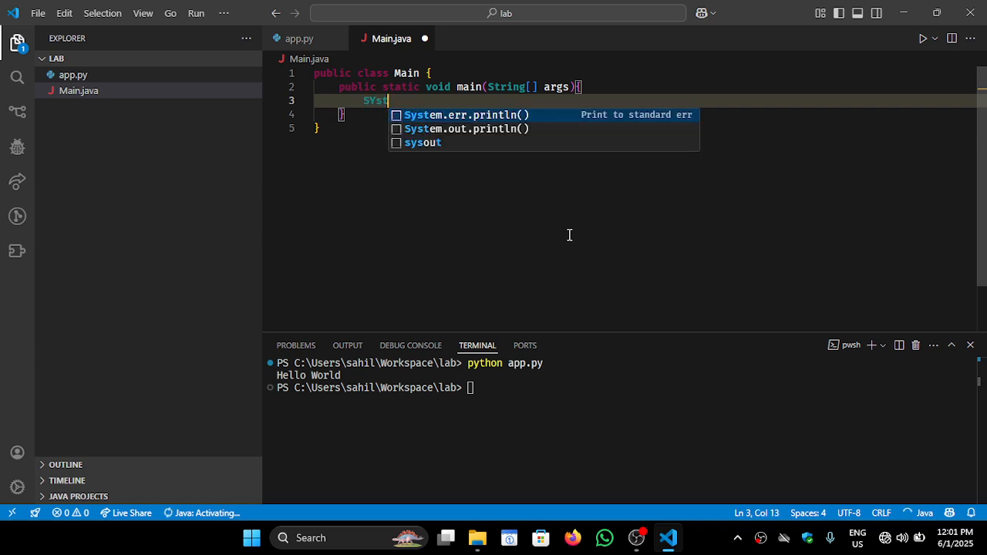
key("BackSpace")
key("BackSpace")
key("BackSpace")
key("BackSpace")
key("BackSpace")
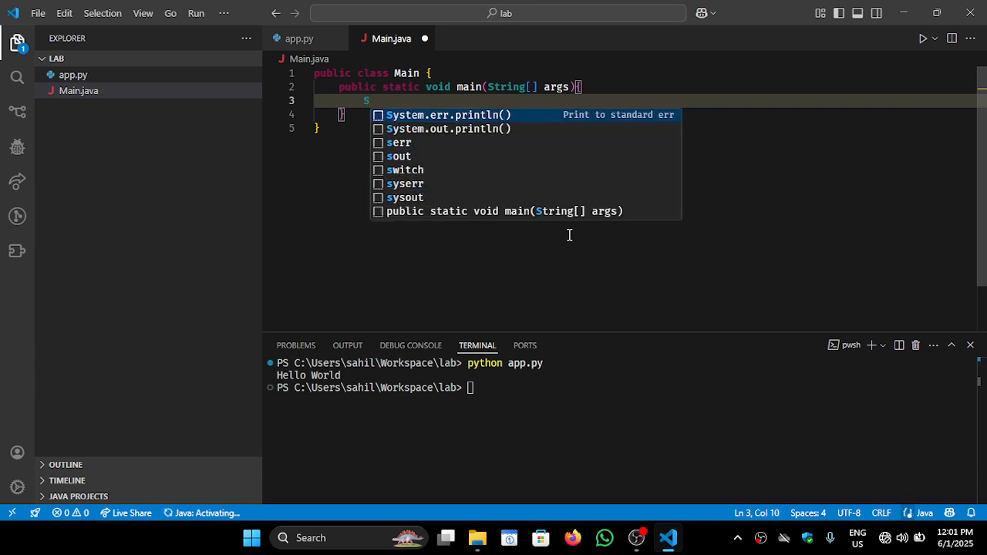
type("ystem.out.println(")
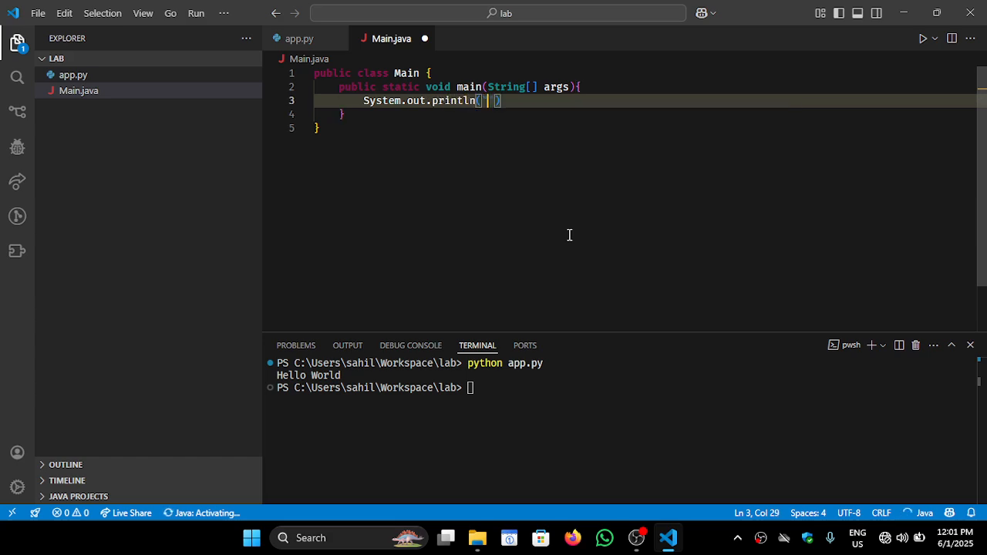
key("BackSpace")
type("\"Hello World\")")
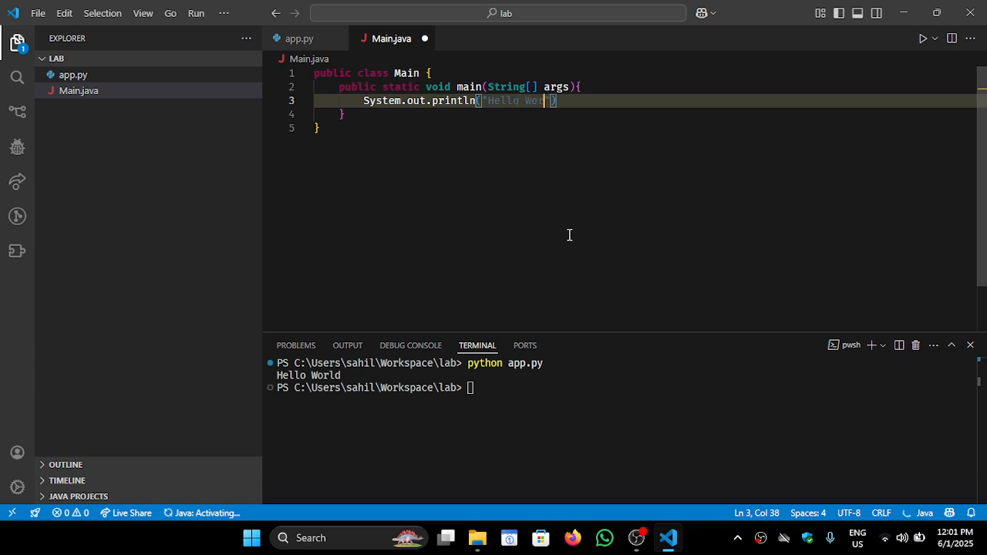
type(";")
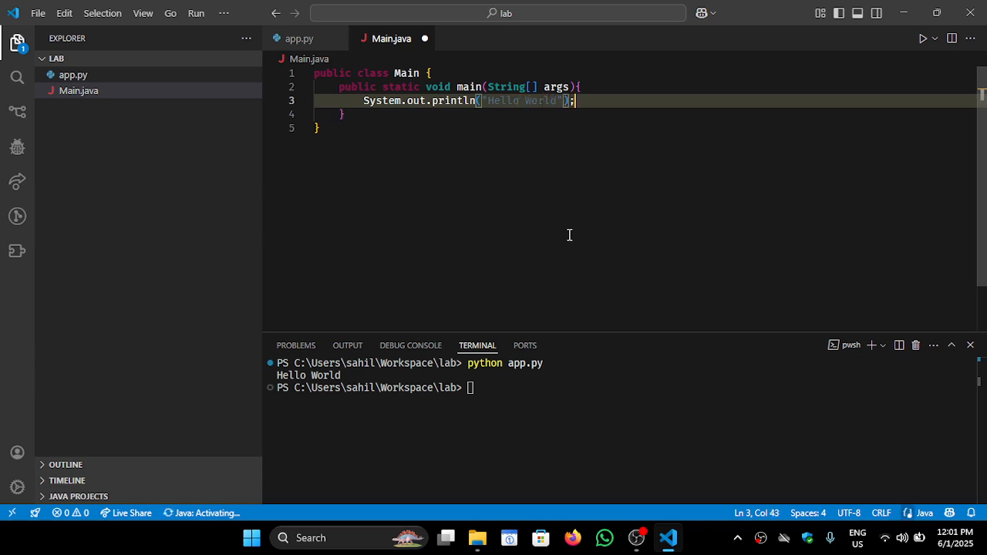
key("ctrl+s")
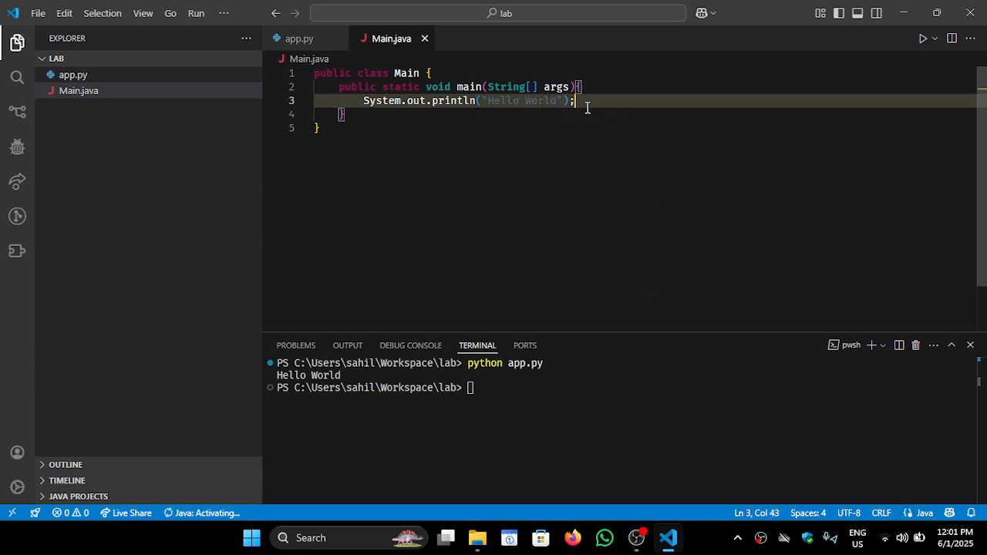
left_click_drag(577, 101, 569, 101)
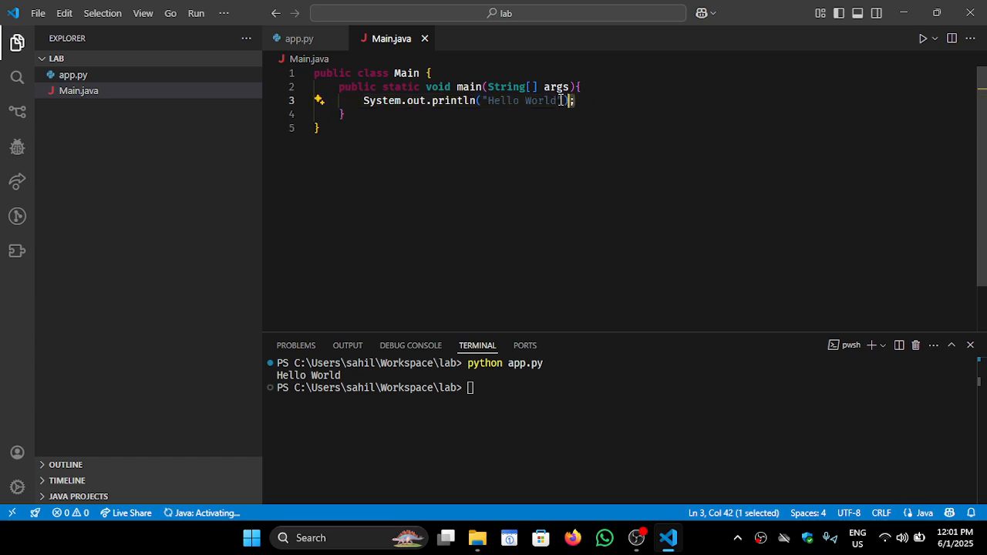
left_click(576, 101)
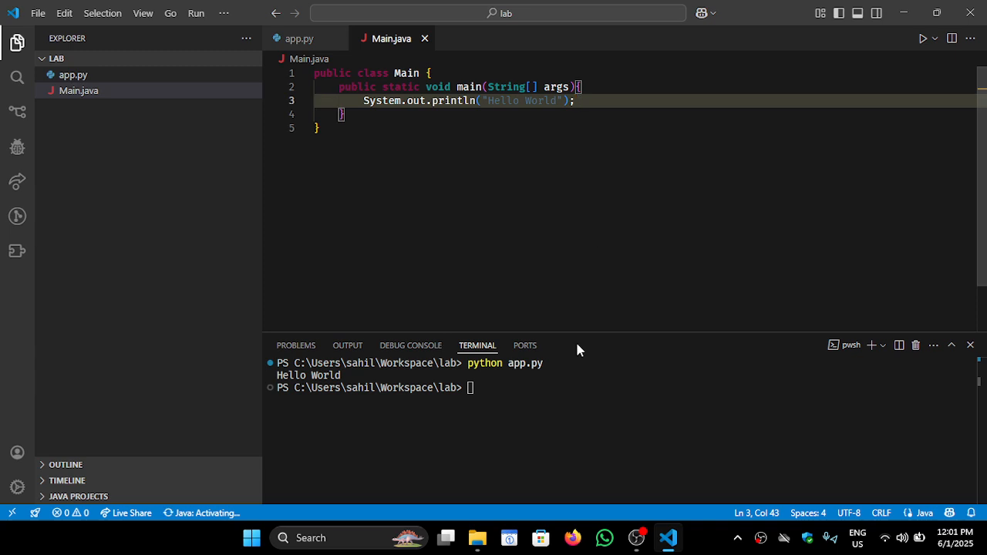
Clear the terminal output with the clear command
left_click(599, 457)
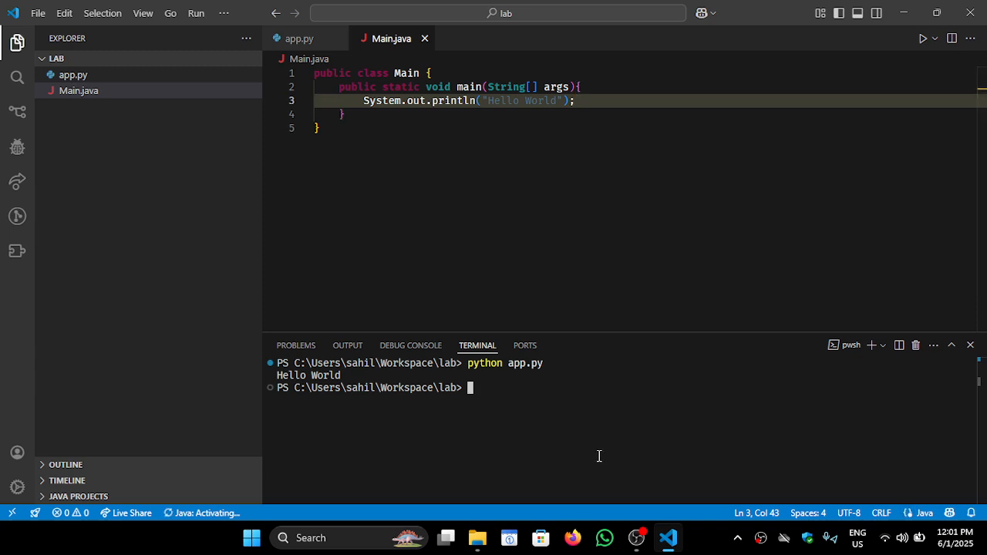
type("p")
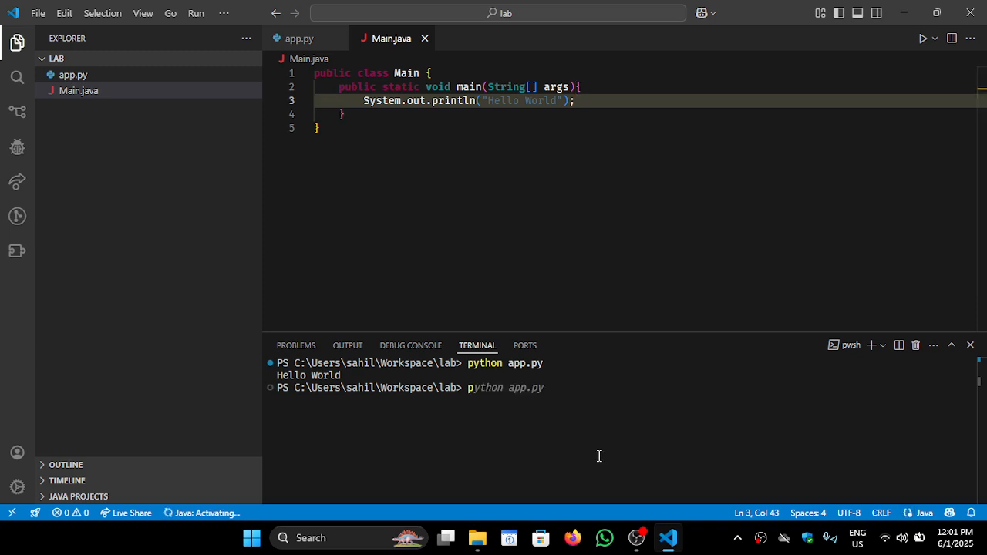
key("BackSpace")
type("clear")
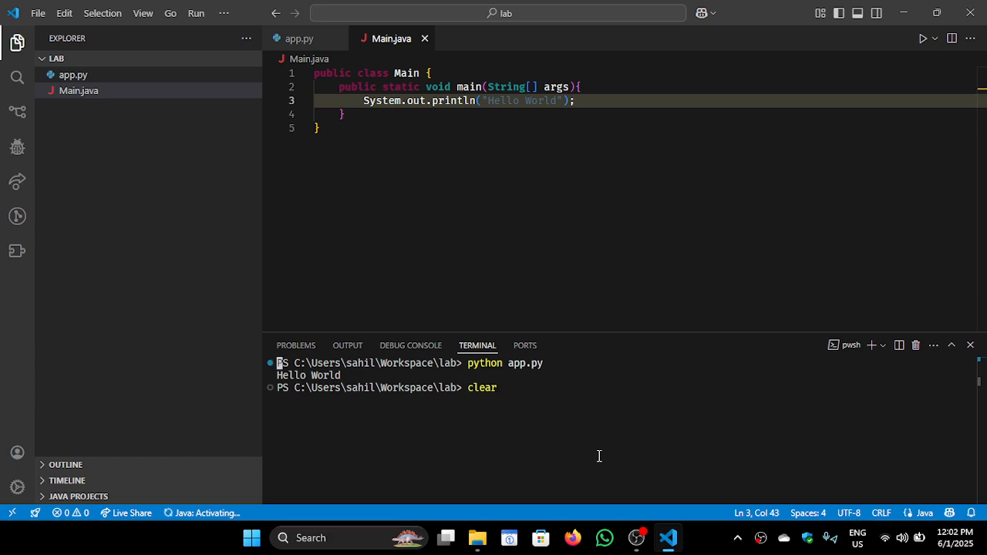
key("Return")
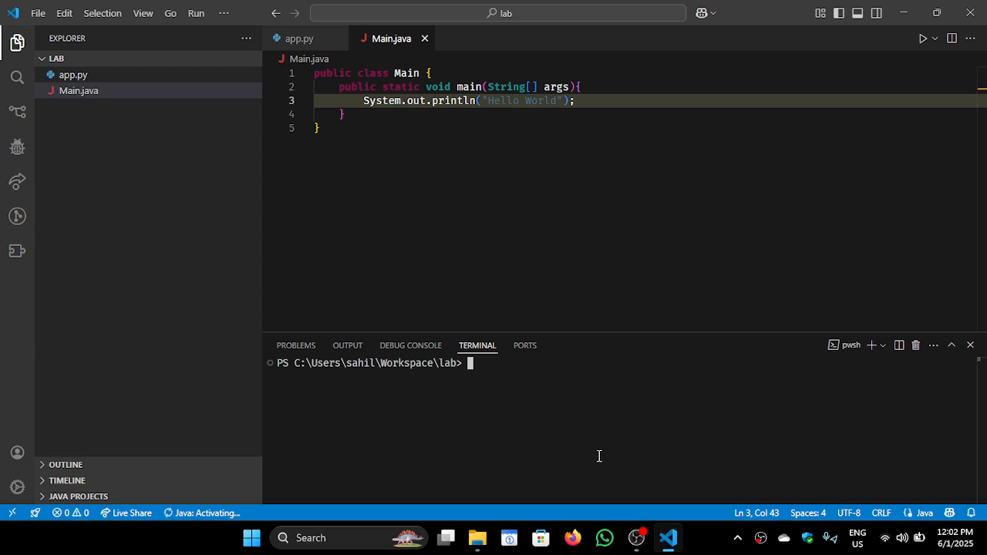
List the contents of the lab folder with ls and dismiss the Wi-Fi security notification
type("ls")
key("Return")
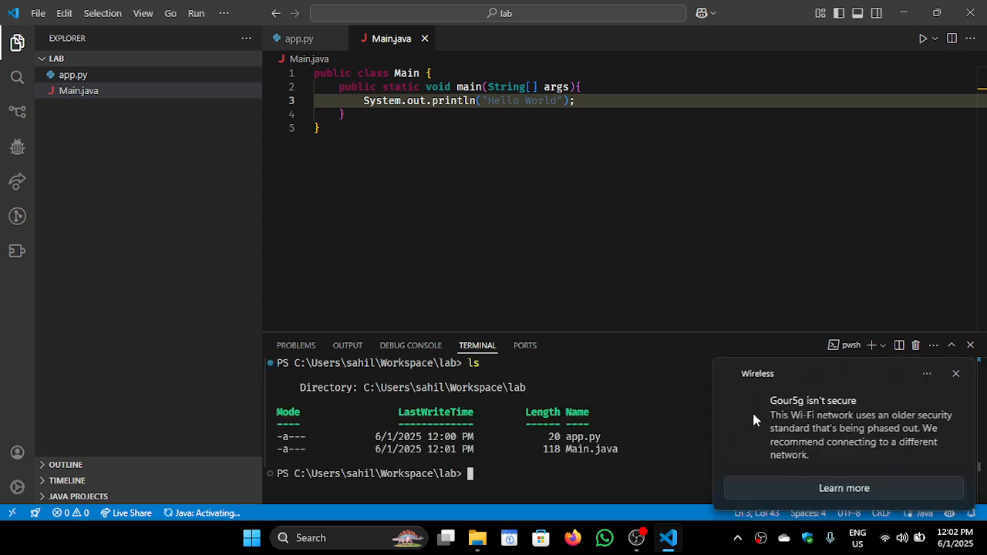
left_click(955, 373)
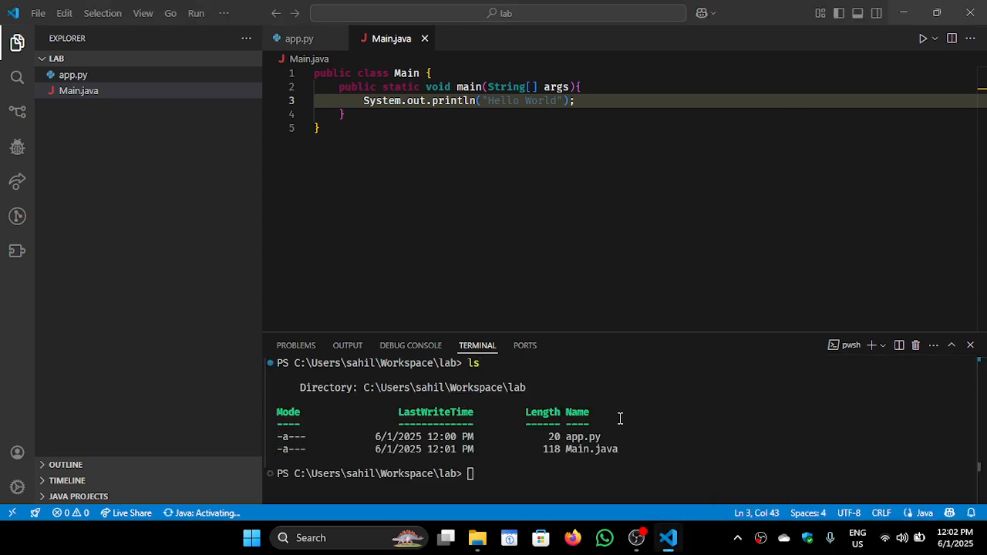
Try to run the Java program in the terminal with java Main.java
type("java ")
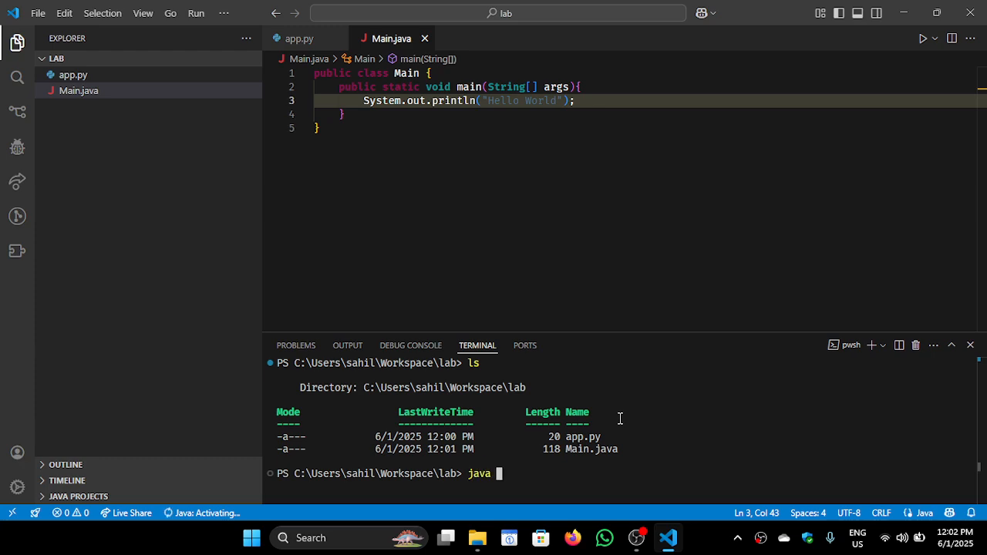
type("Main.java")
key("Return")
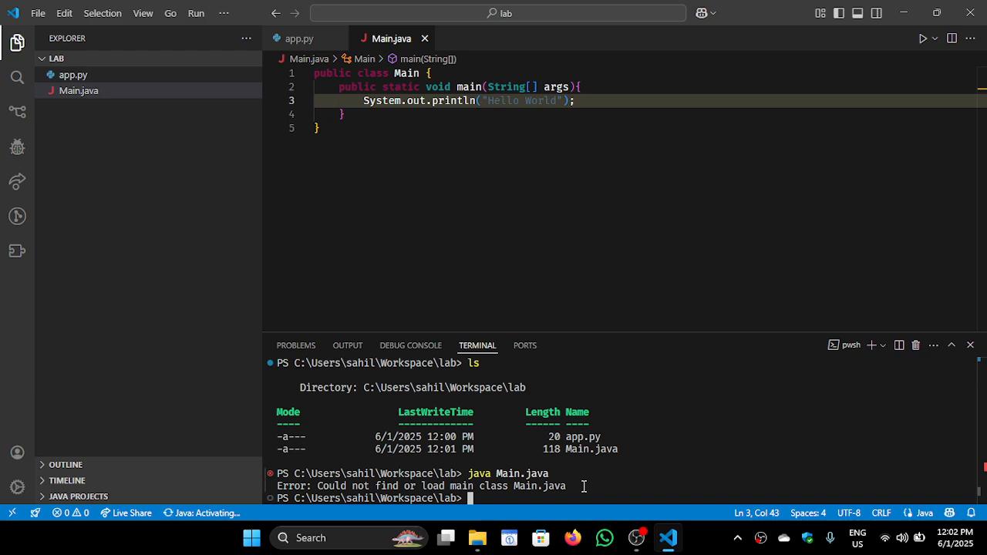
Remove the public modifier from the Main class declaration and rerun java Main.java in the terminal
left_click(358, 72)
key("BackSpace")
key("Left")
key("BackSpace")
key("BackSpace")
key("BackSpace")
key("BackSpace")
key("BackSpace")
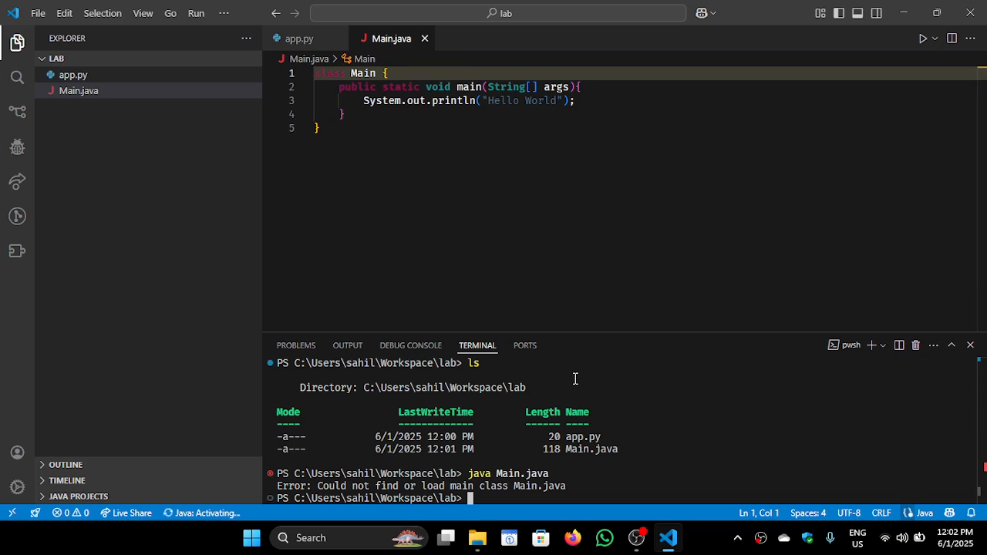
key("Up")
key("Return")
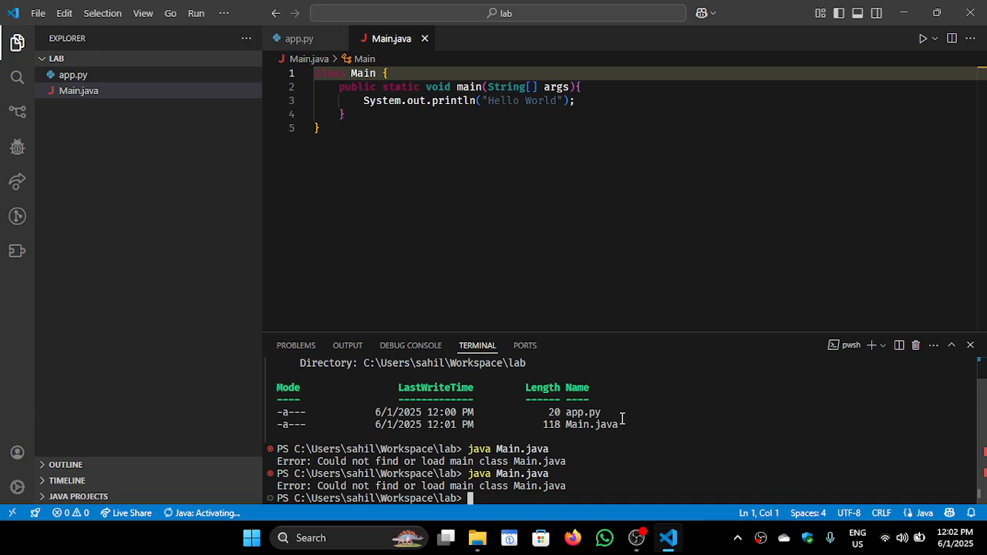
Clear the terminal and compile the program with javac Main.java
type("clear")
key("Return")
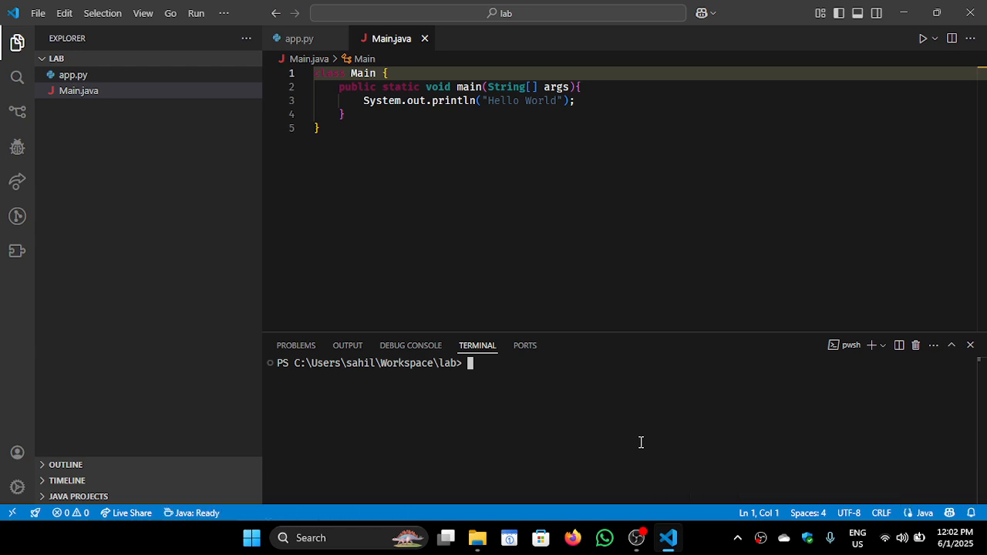
type("javac Main.j")
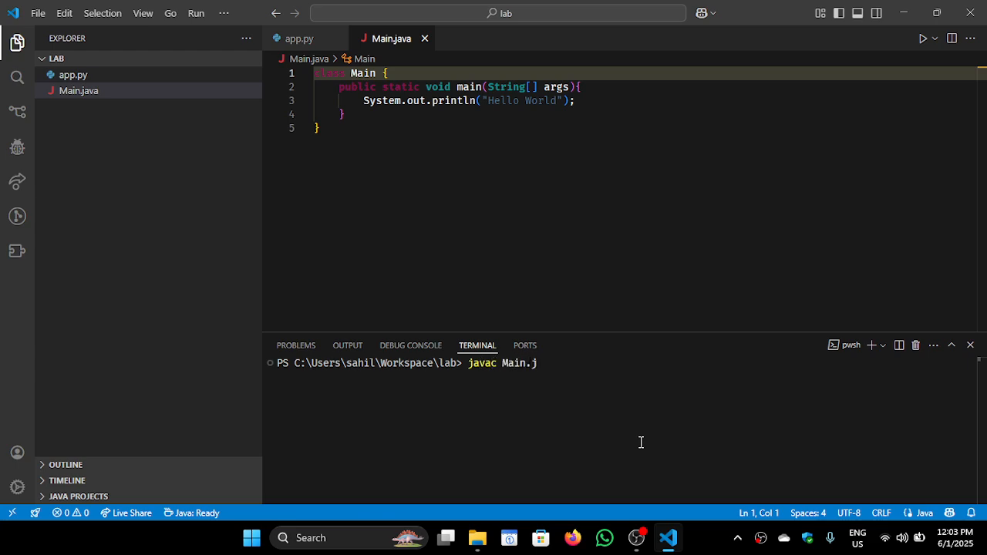
type("ava")
key("Return")
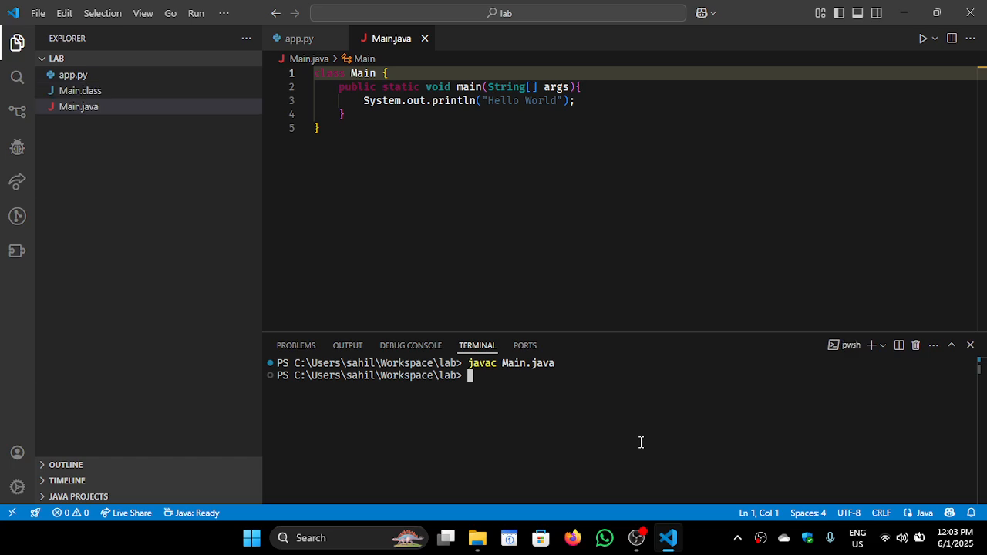
Try to run the compiled class with java Main and review the terminal output from its start
type("java Main")
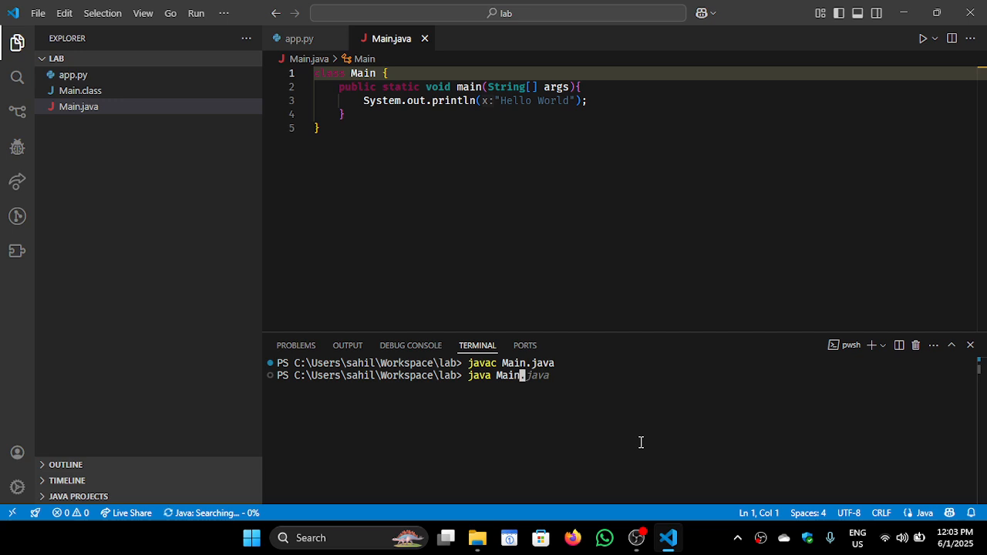
key("Return")
scroll(640, 442, "up", 2)
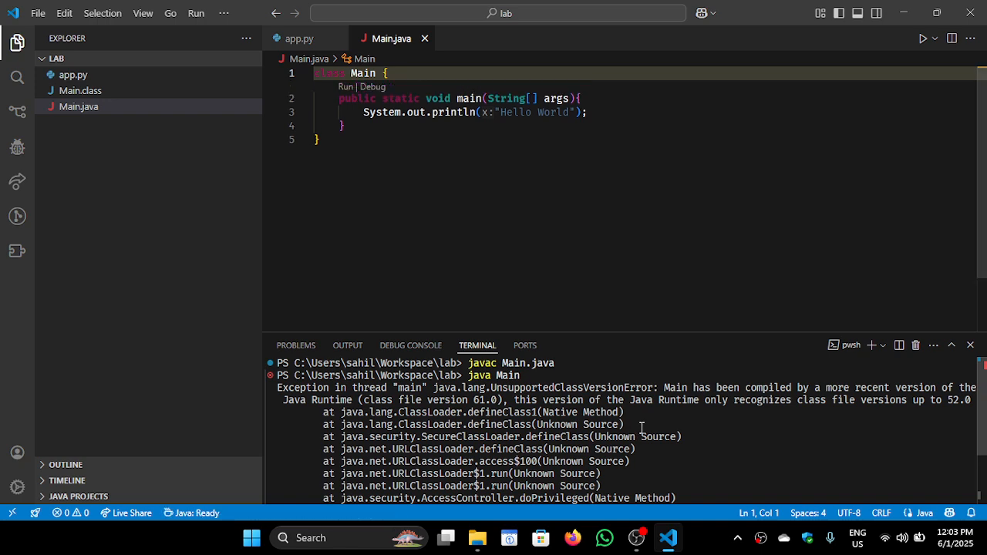
Erase all code in Main.java, and delete both Main.java and Main.class from the lab folder
key("ctrl+a")
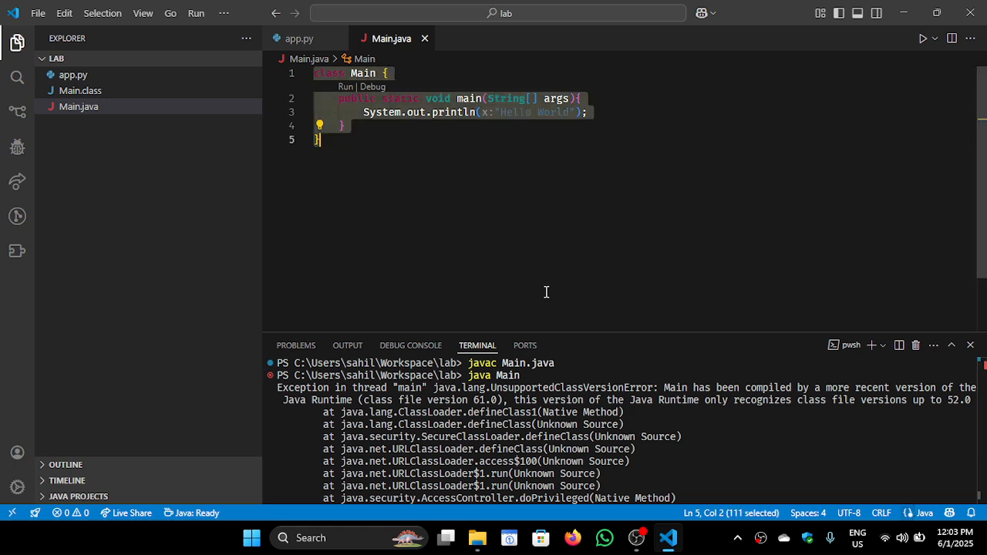
key("BackSpace")
left_click(167, 109)
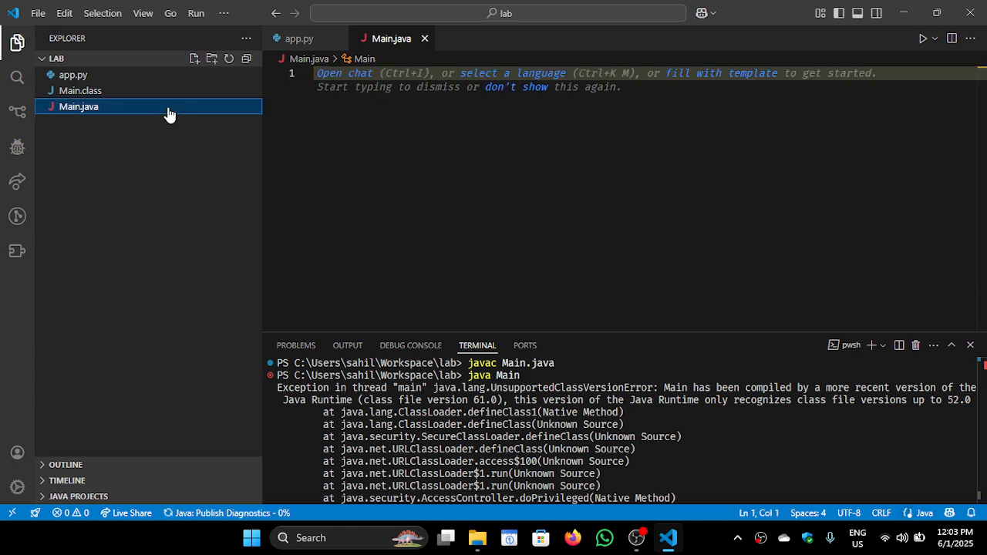
key("Delete")
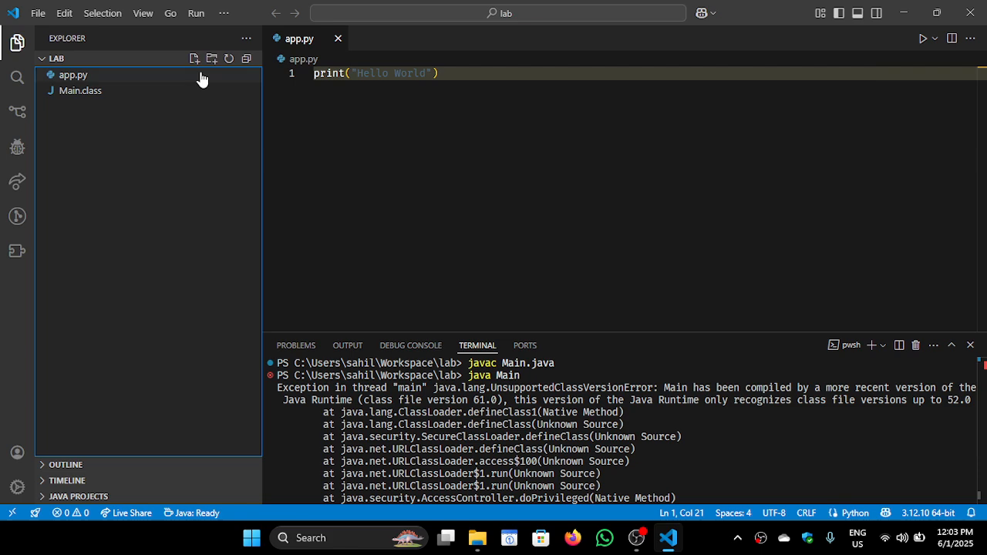
left_click(177, 90)
key("Delete")
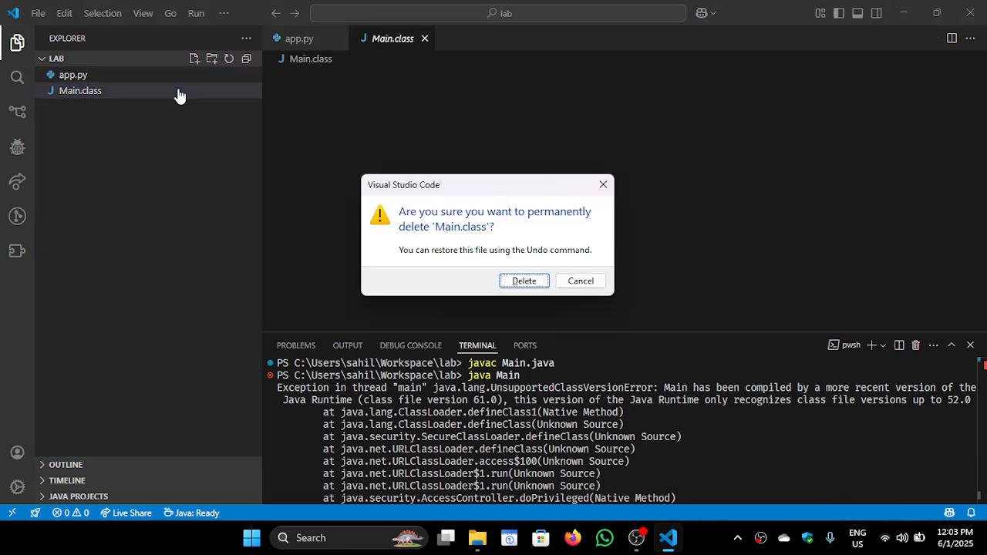
key("Return")
Create a new Main.java file in the lab folder and dismiss the code suggestions
left_click(195, 60)
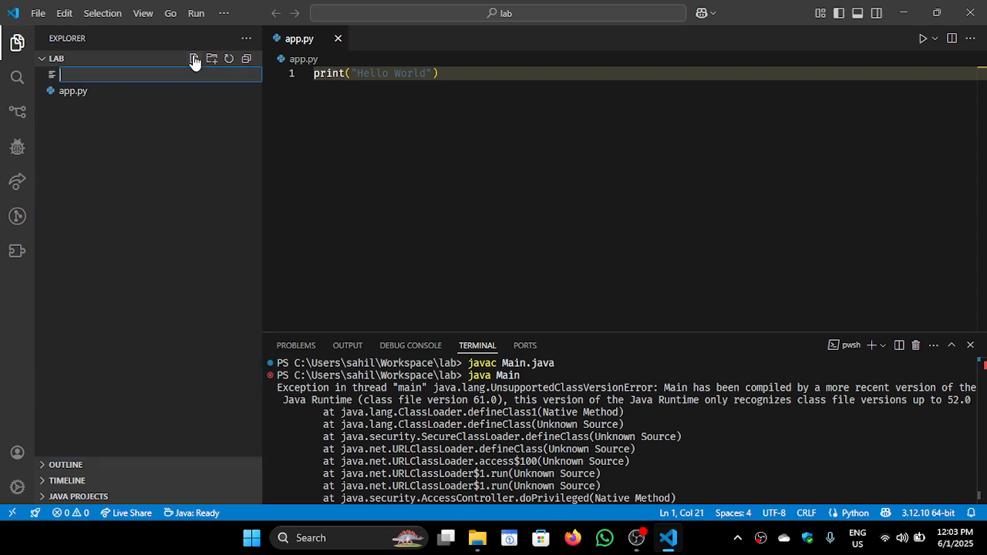
type("Main.java")
key("Return")
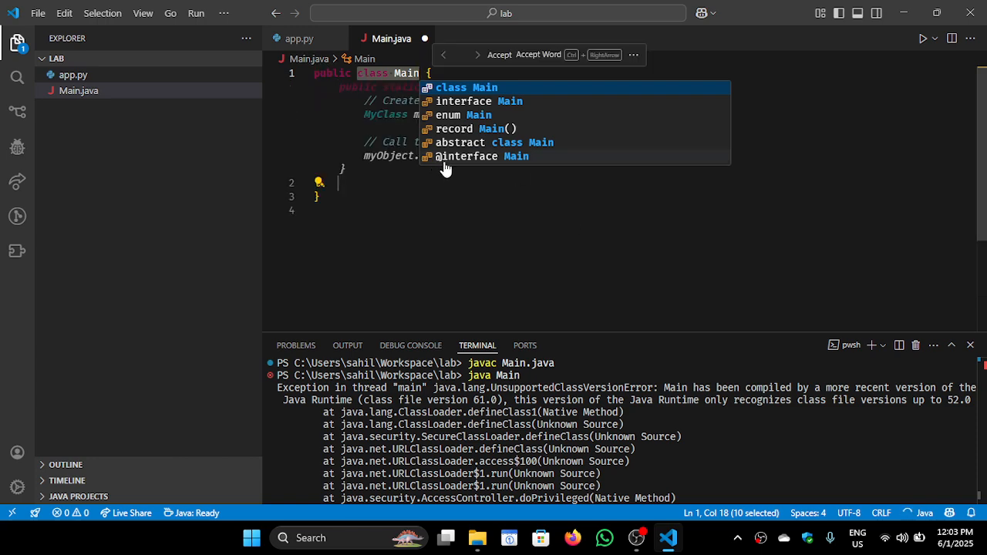
key("Escape")
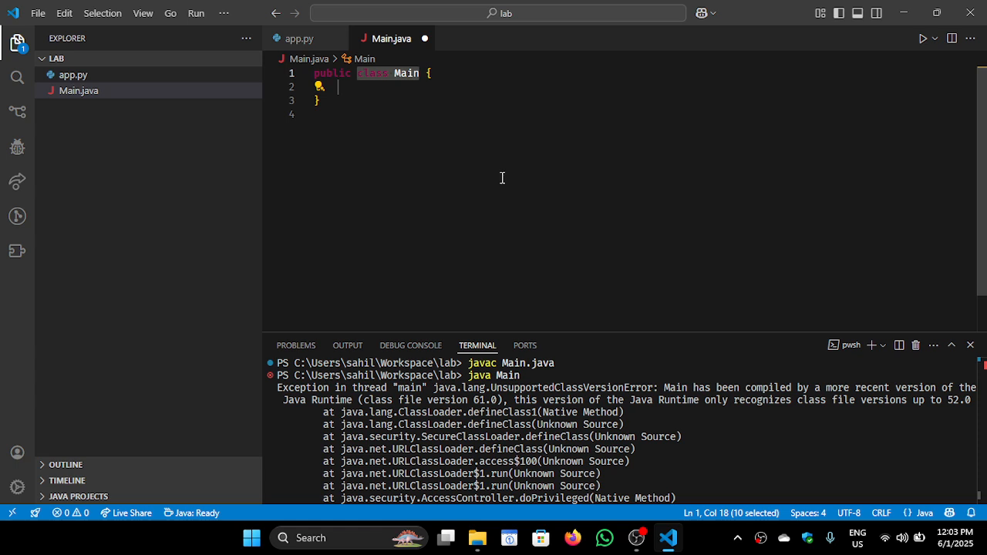
Add a public static void main(String[] args) method with an empty body inside the Main class
left_click(401, 87)
type("pu")
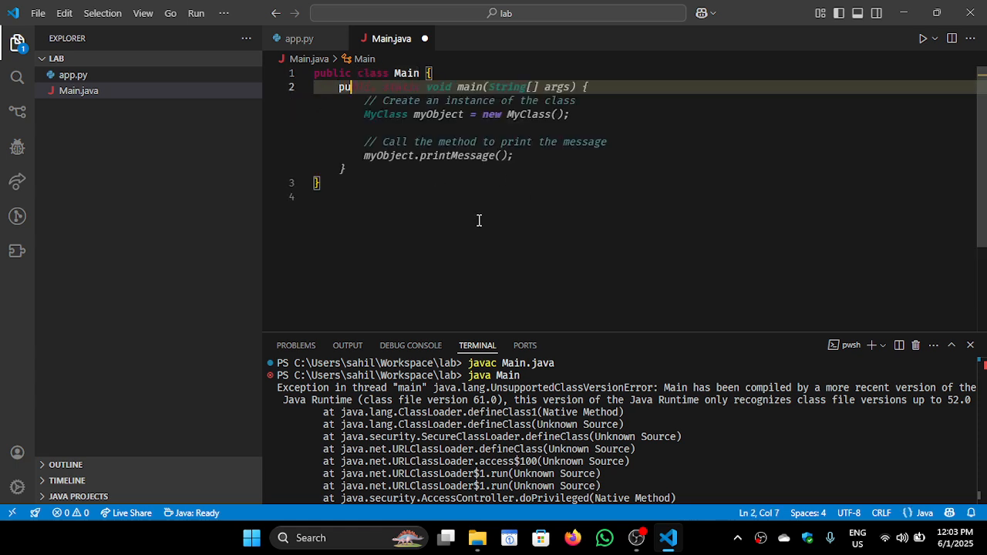
type("blic static void")
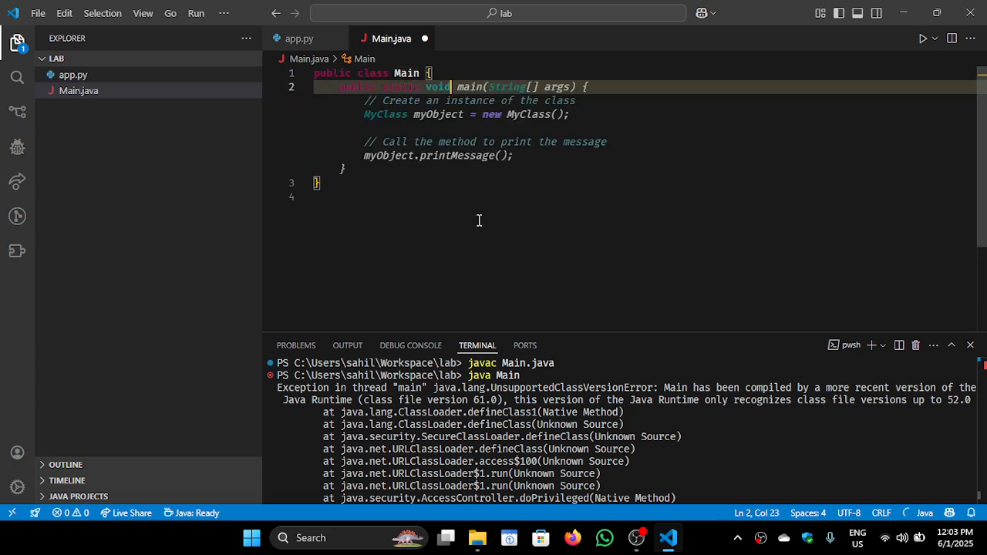
type(" main(String[] args)")
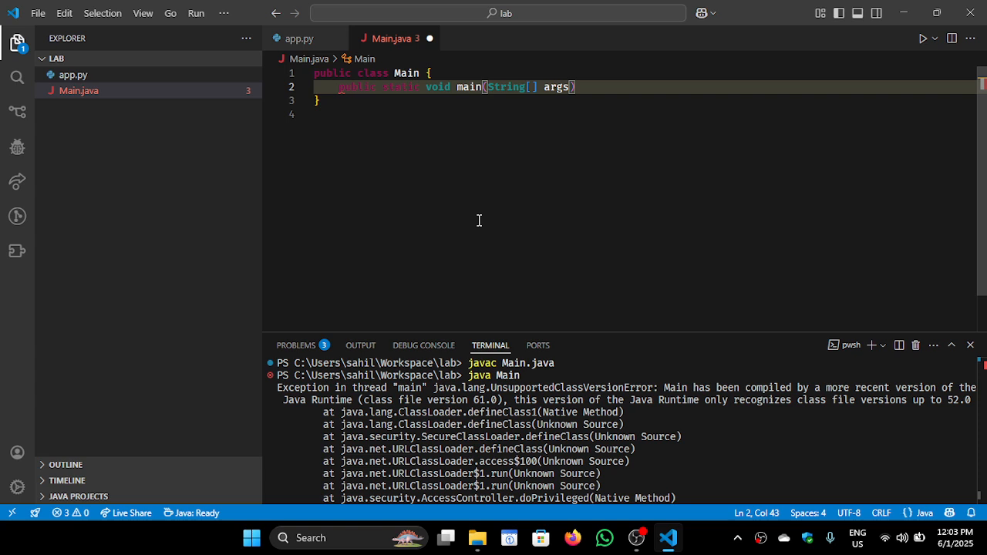
type("{")
key("Return")
Write System.out.println("Hello World"); in the main method and save Main.java
type("Sy")
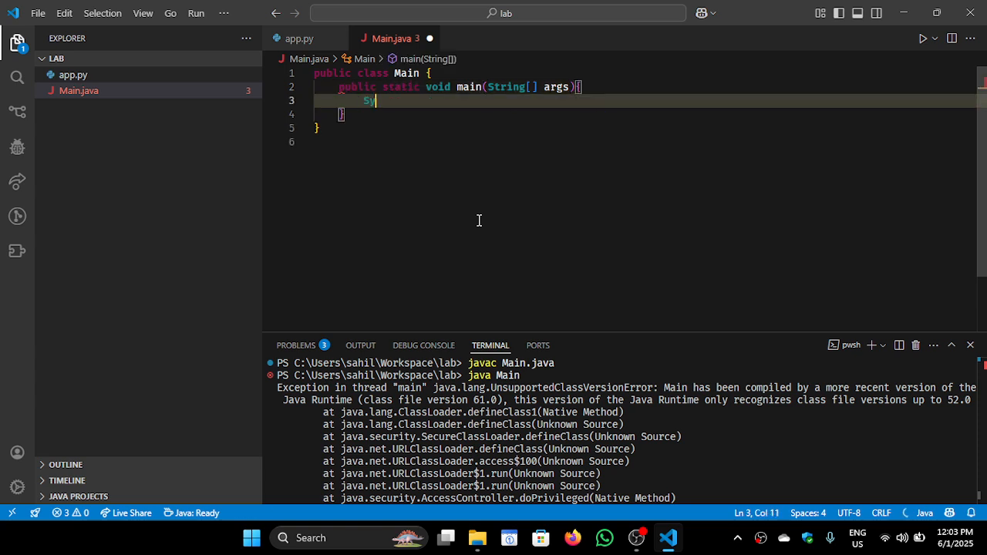
type("stem.put.")
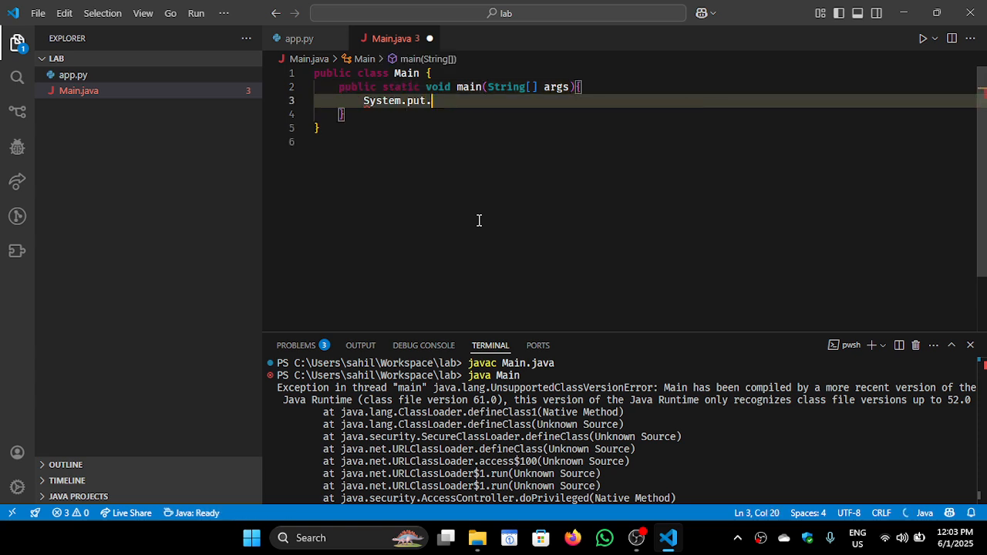
key("BackSpace")
key("BackSpace")
key("BackSpace")
key("BackSpace")
type("out.pri")
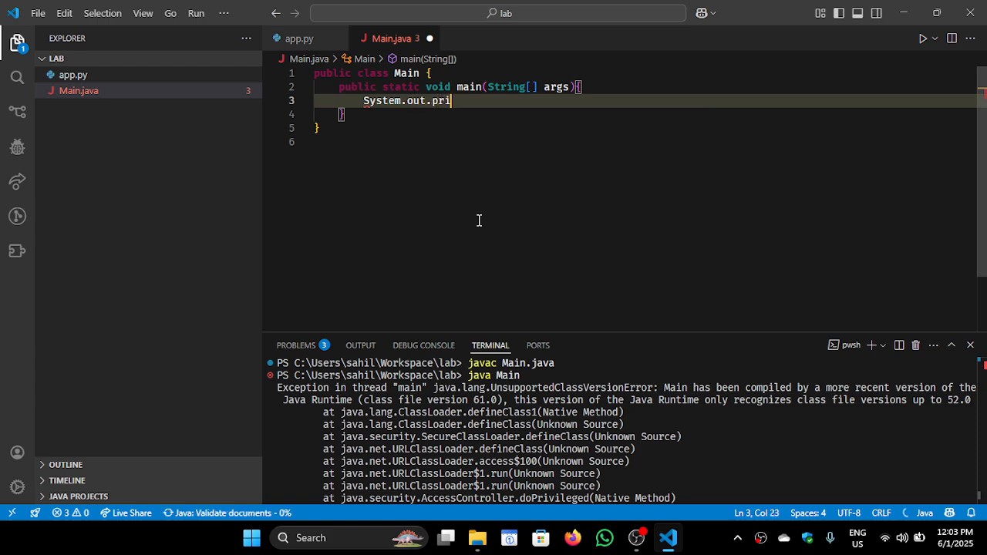
type("ntln(\"Hello World\"")
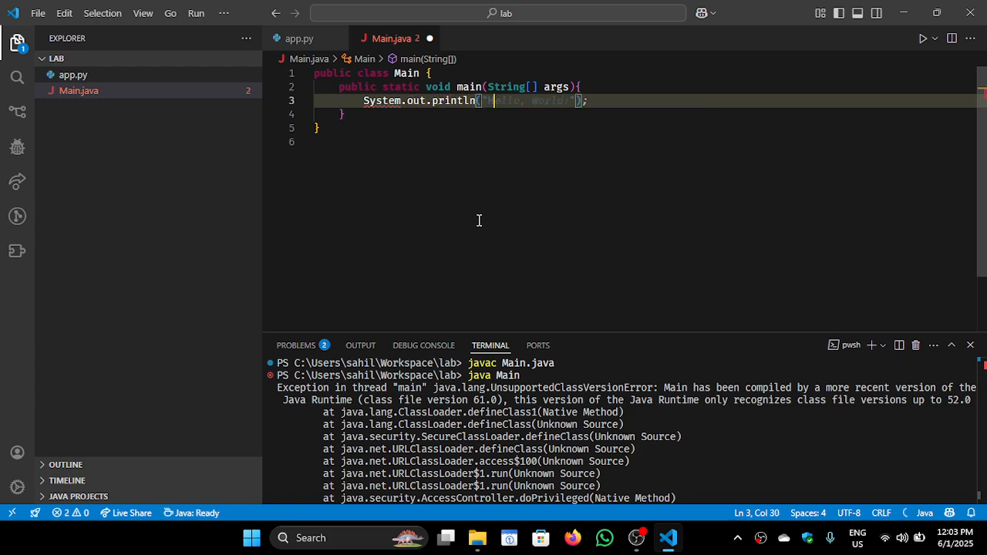
type(");")
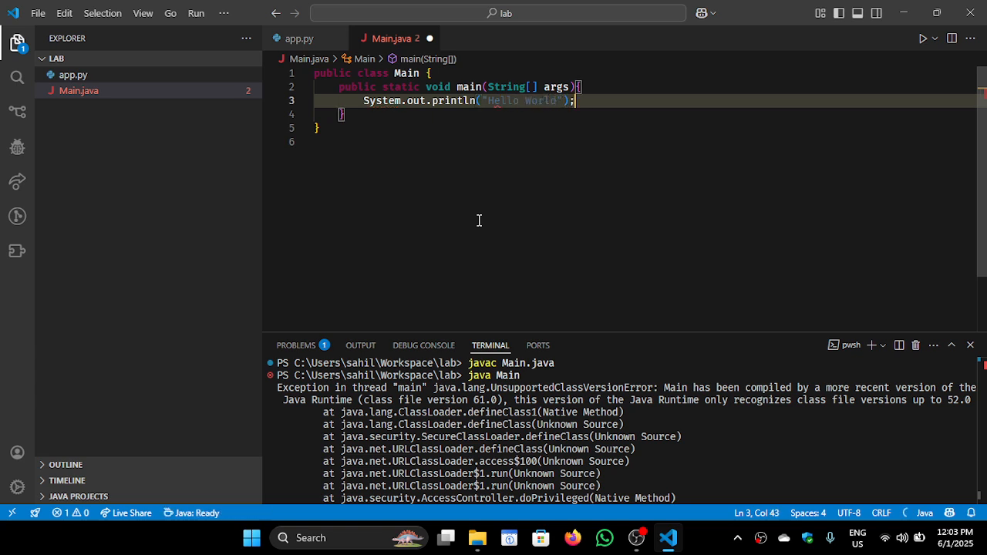
key("ctrl+s")
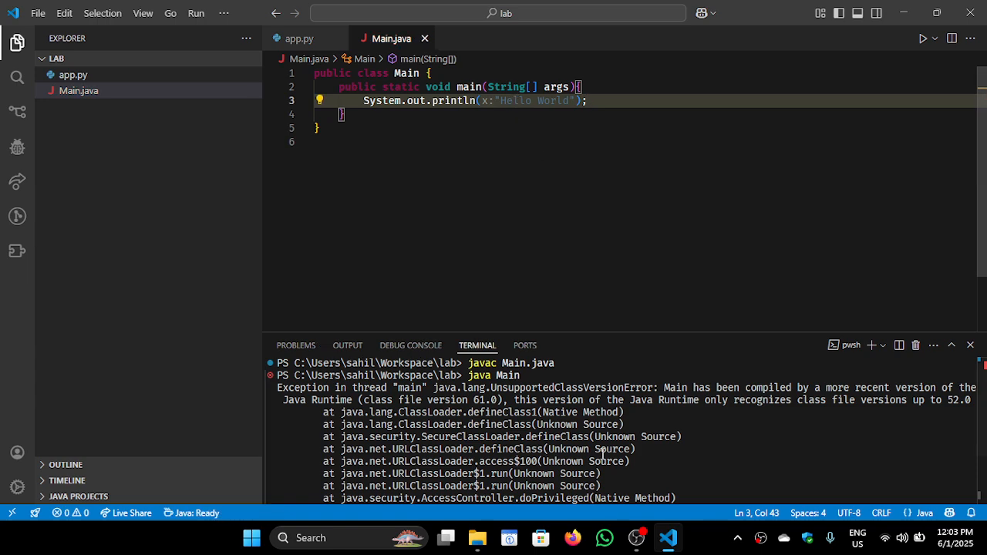
Clear the terminal and try to run the recreated program with java Main.java
left_click(639, 485)
type("clear")
key("Return")
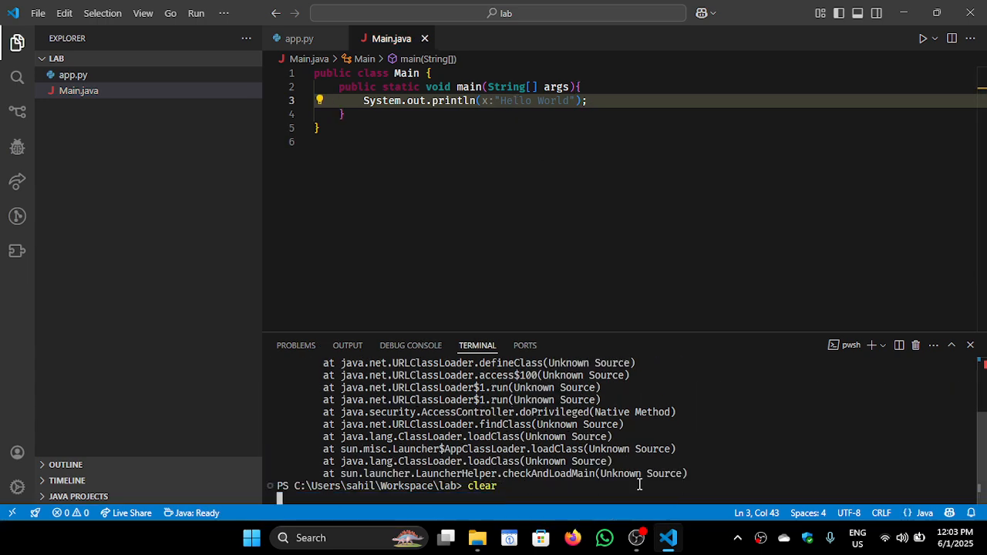
type("k")
key("BackSpace")
type("java ma")
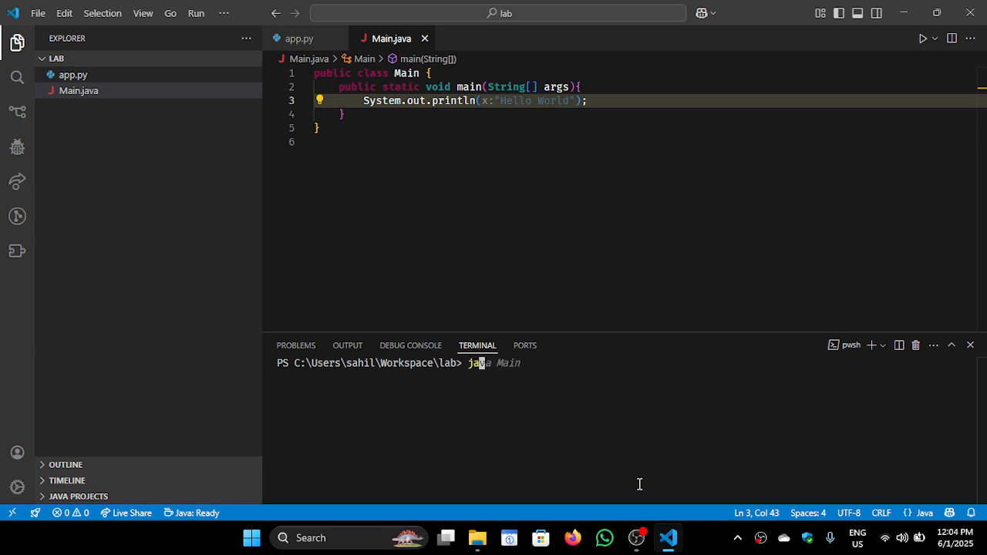
key("BackSpace")
type("Main.java")
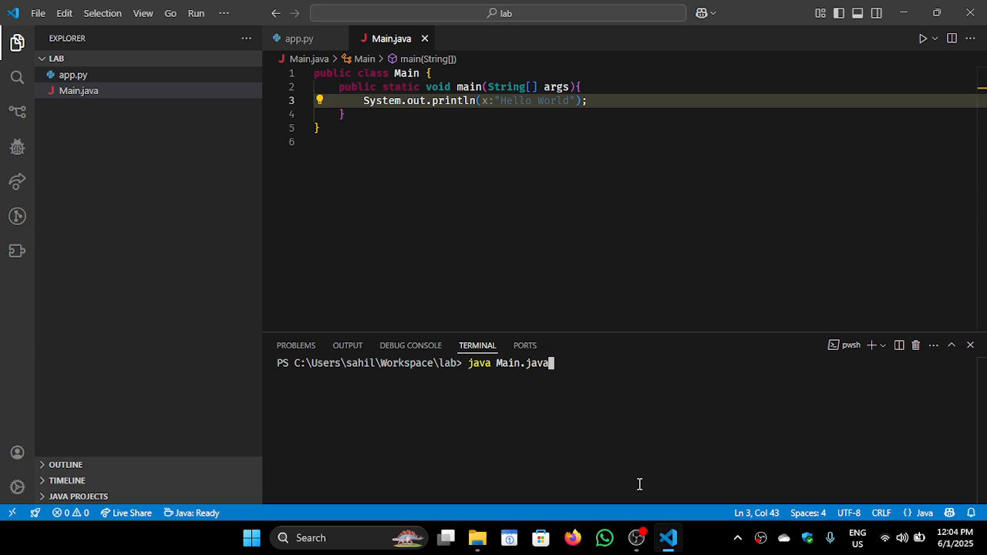
key("Return")
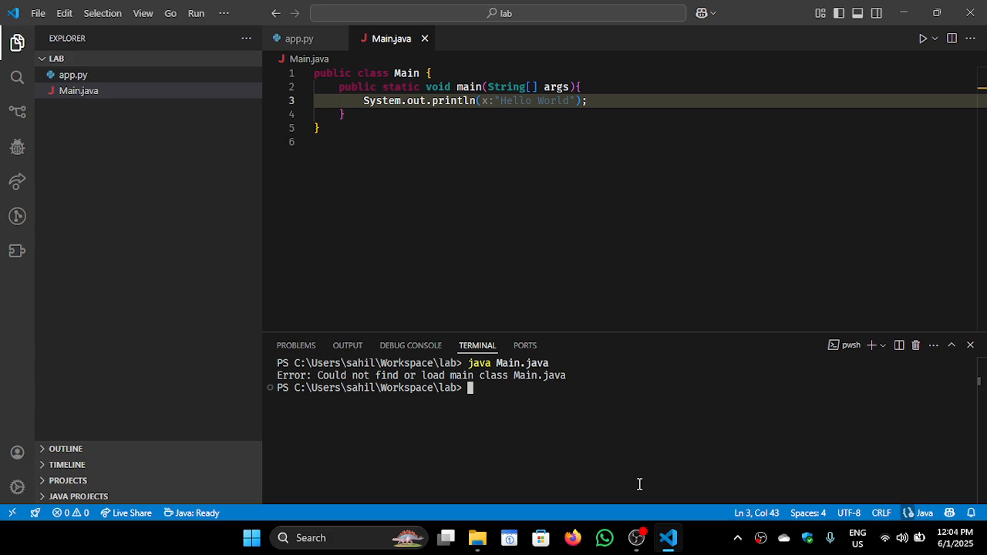
Try to compile the Java program by running javac Main in the terminal
type("java")
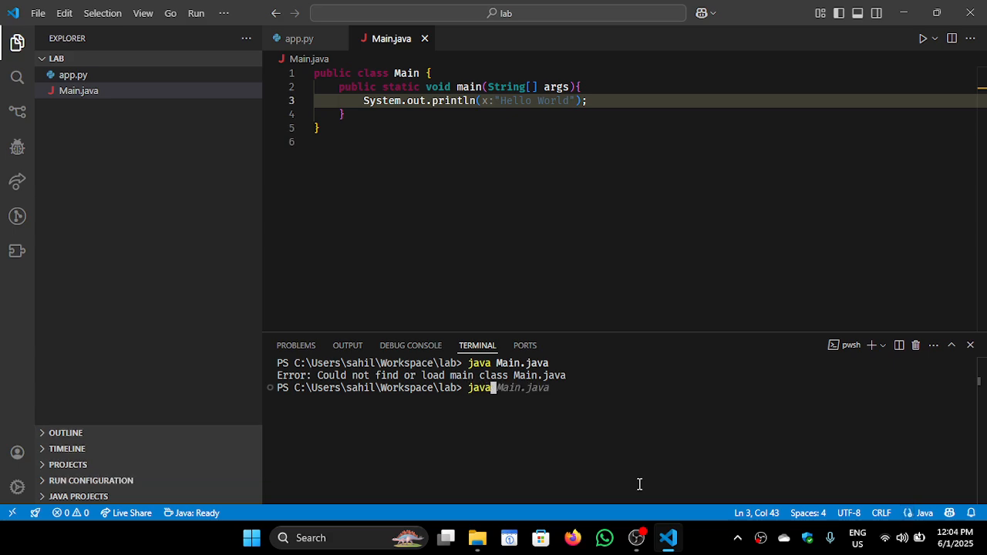
type("c Main")
key("Return")
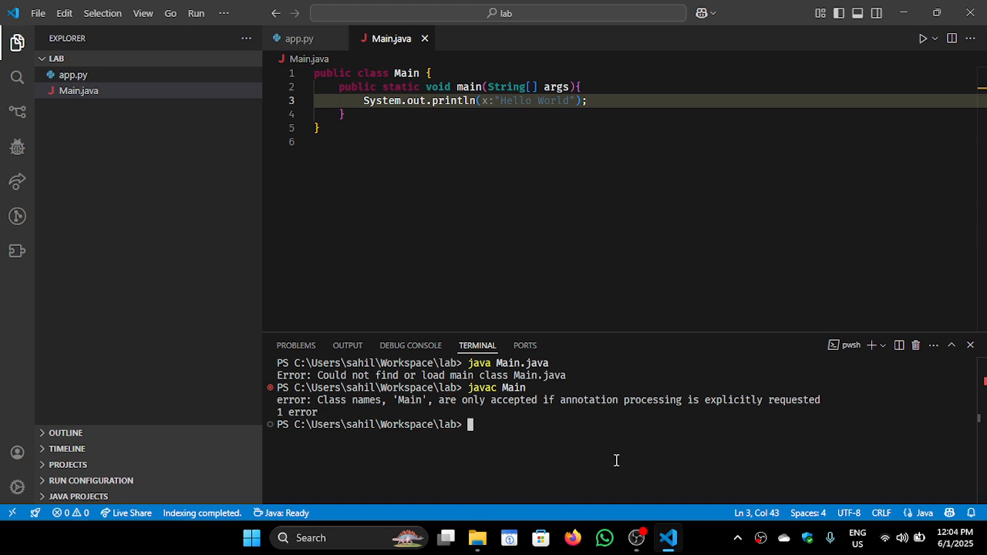
Rename Main.java to Test.java, accept the Java extension's refactoring changes without being asked again, and save the file
right_click(200, 90)
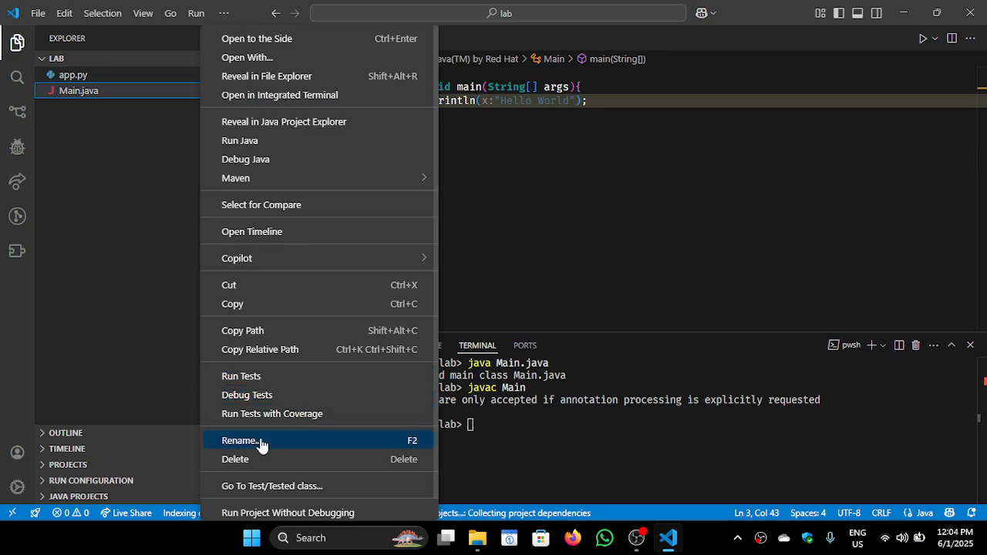
left_click(261, 440)
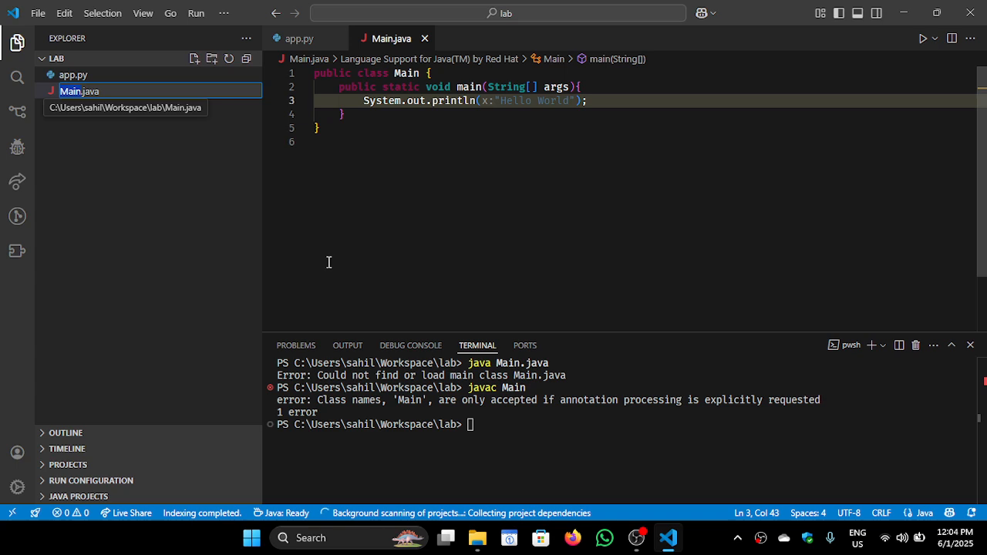
type("Test")
key("Return")
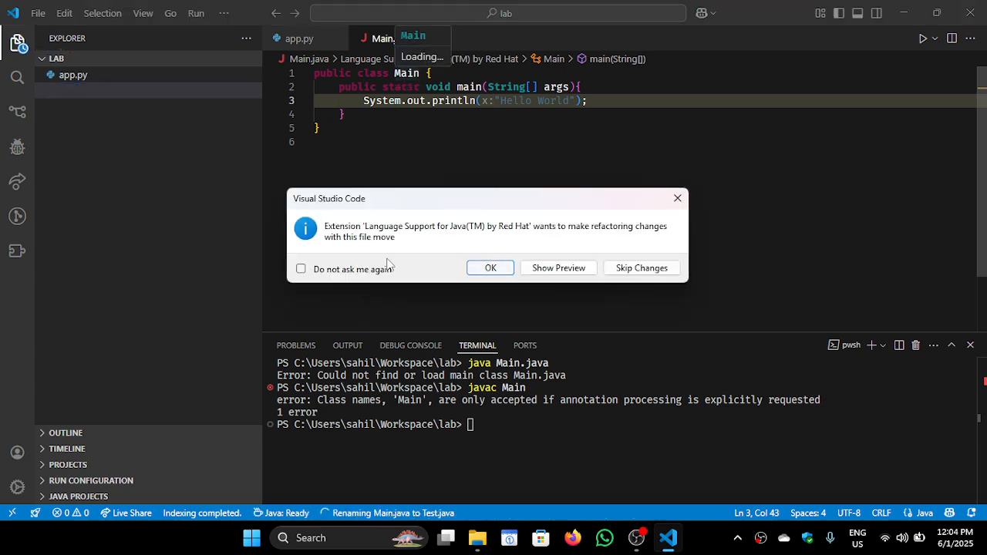
left_click(373, 272)
left_click(490, 267)
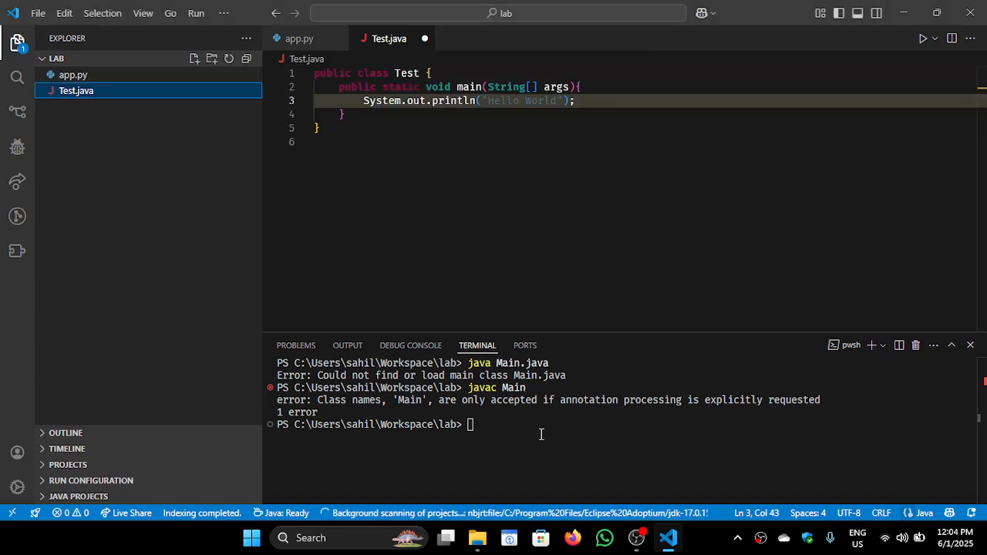
left_click(531, 182)
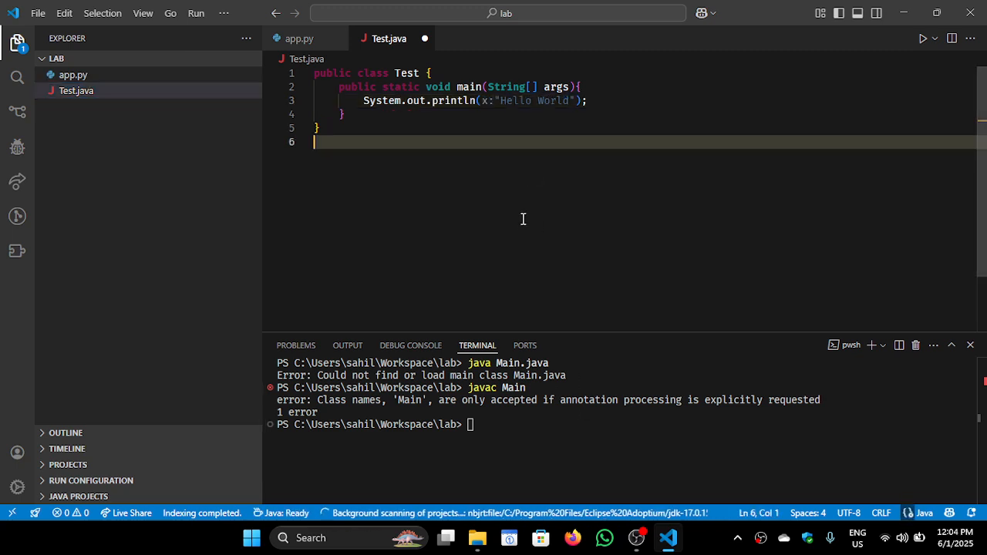
key("ctrl+s")
Clear the terminal and try to run the renamed program with java Test.java
left_click(568, 425)
type("clear")
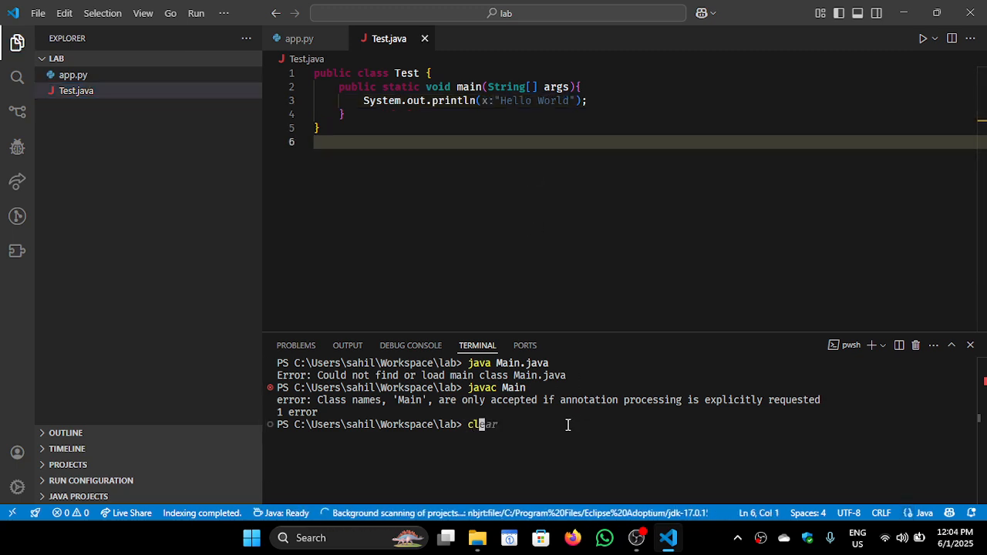
key("Return")
type("java ")
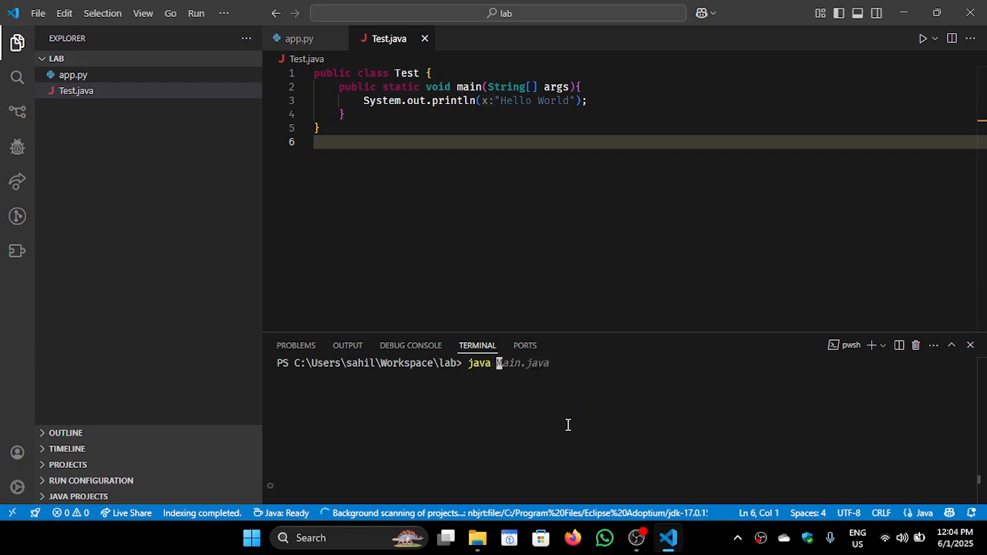
type("Test.java")
key("Return")
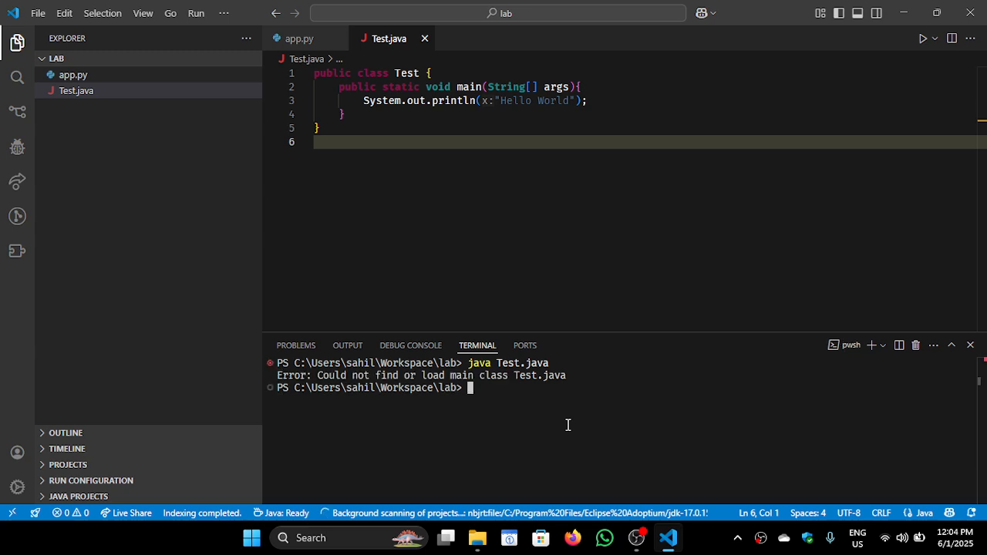
Compile the Java source file by running javac Test.java in the terminal
key("Up")
key("Up")
key("Down")
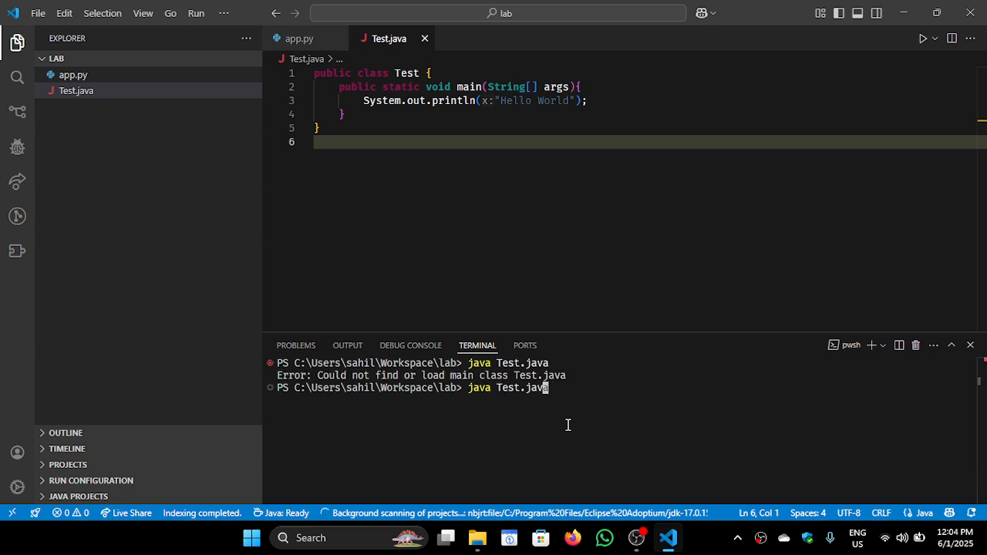
key("Left")
key("Left")
key("Left")
key("Left")
key("Left")
key("Left")
key("Left")
key("Left")
key("Left")
key("Left")
key("Left")
key("Right")
type("c")
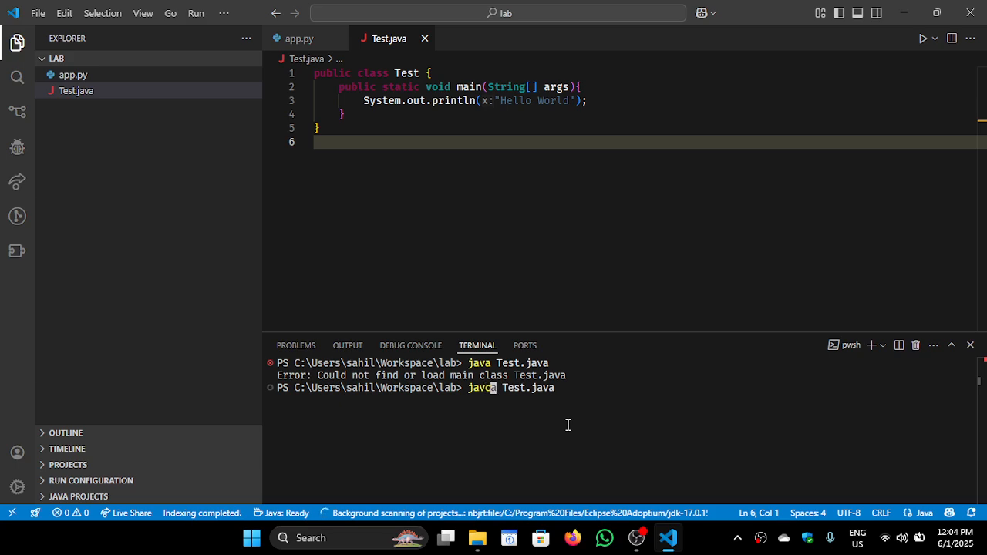
key("BackSpace")
type("c")
key("Return")
Try to run the compiled class with java Test
type("ja")
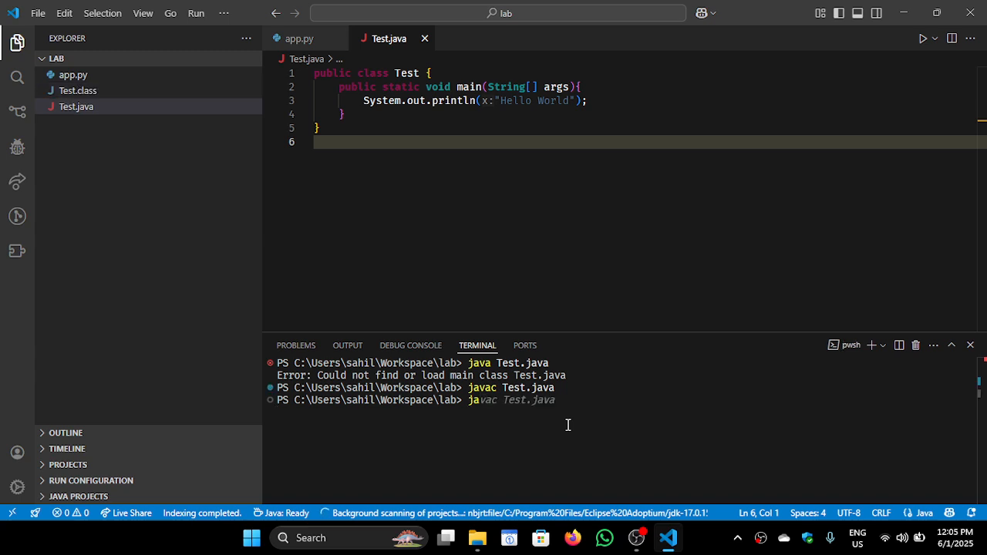
type("va Test")
key("Return")
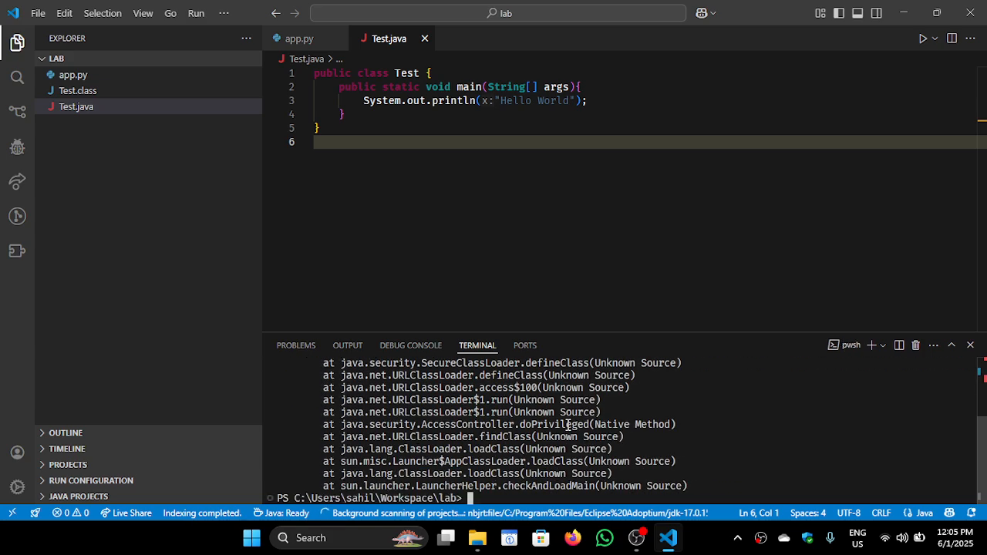
Try running java Test.java once more, and clear the terminal output
type("java Test.jav")
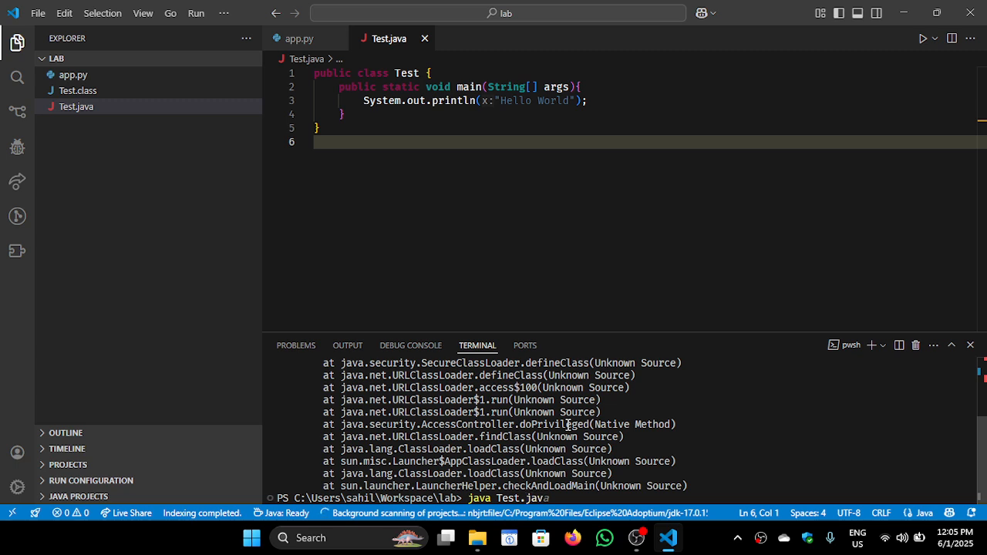
type("a")
key("Return")
type("c")
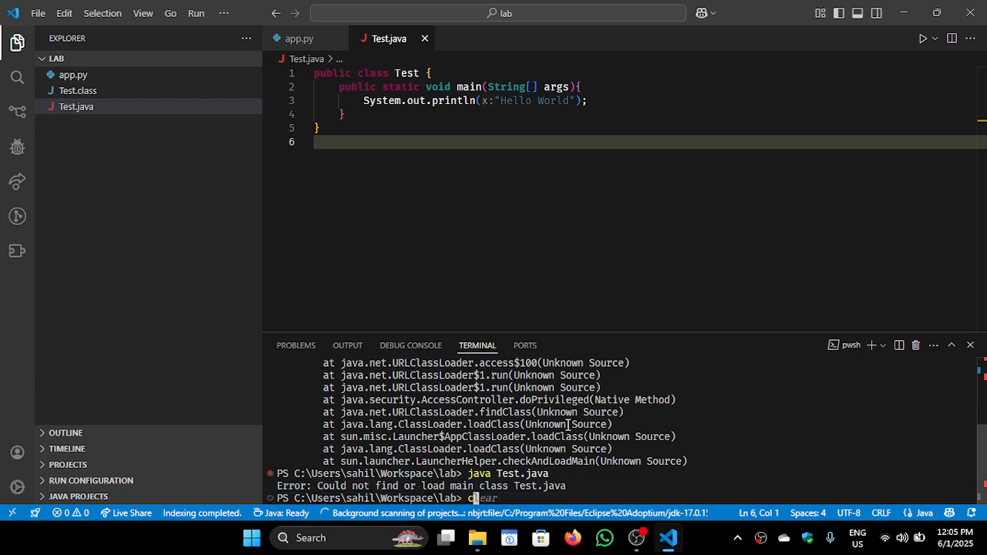
type("lear")
key("Return")
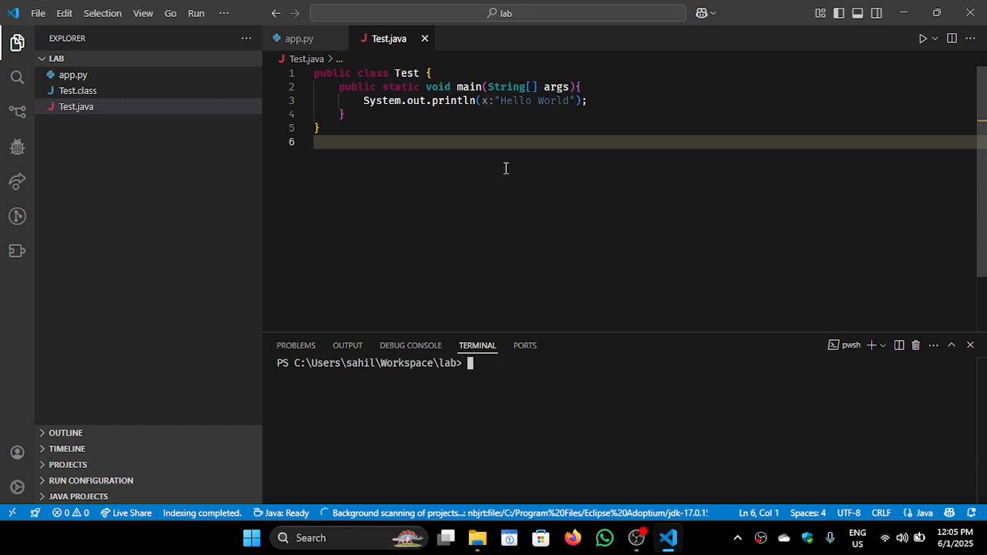
Examine the class, main method and println statement in Test.java and compare them with the print line in app.py
left_click(378, 148)
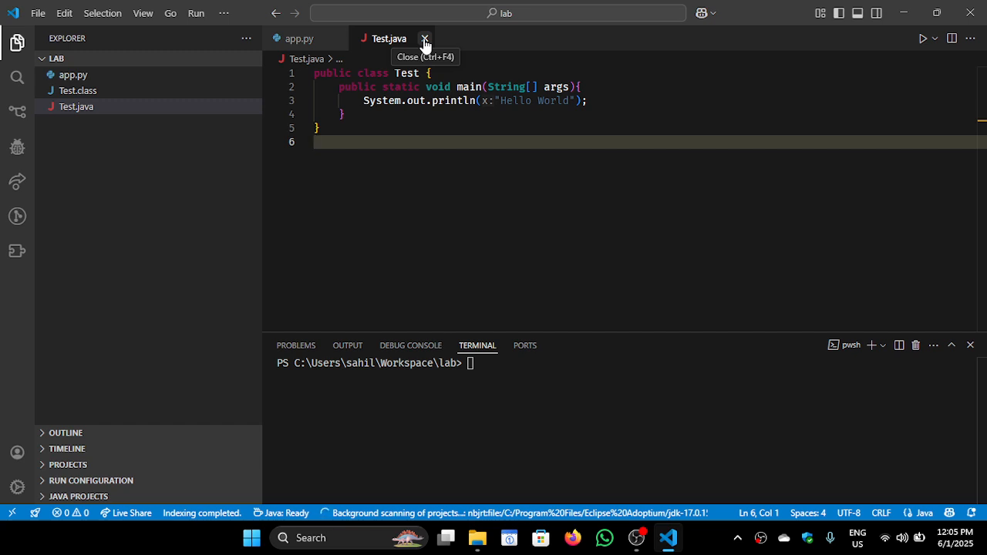
left_click(397, 114)
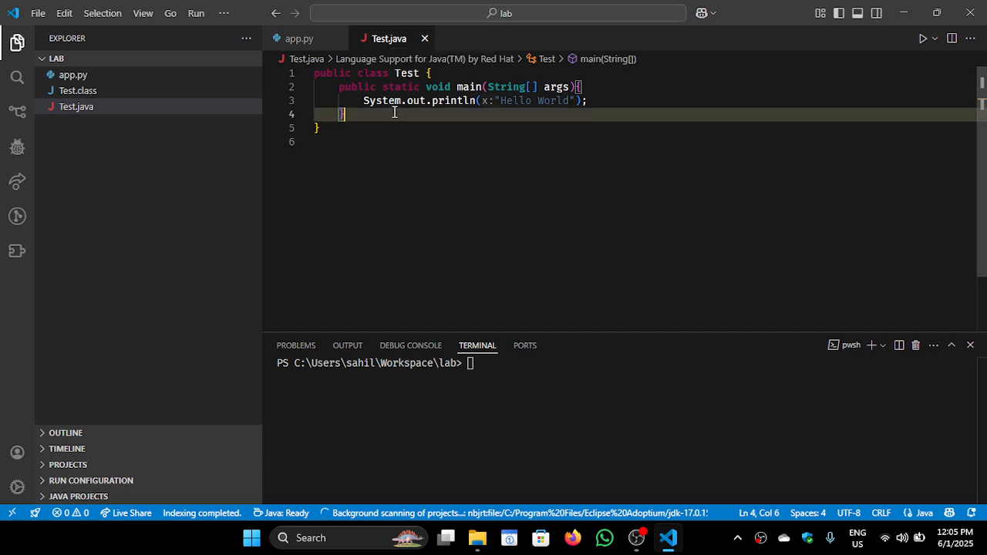
left_click(366, 127)
left_click_drag(314, 128, 315, 73)
left_click(338, 128)
key("Up")
left_click(372, 124)
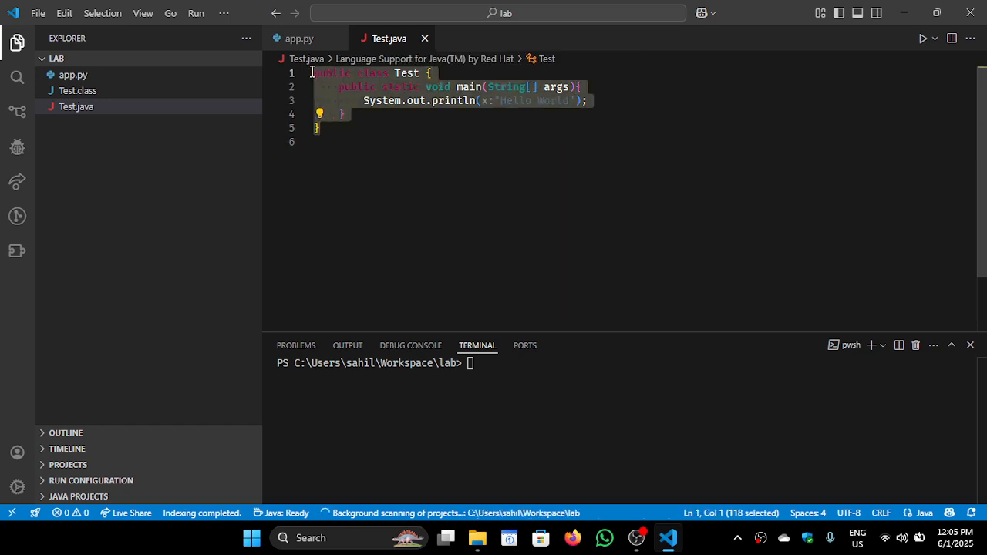
key("shift+Right")
key("shift+Right")
key("shift+Right")
key("shift+Right")
left_click(469, 109)
left_click_drag(592, 101, 365, 102)
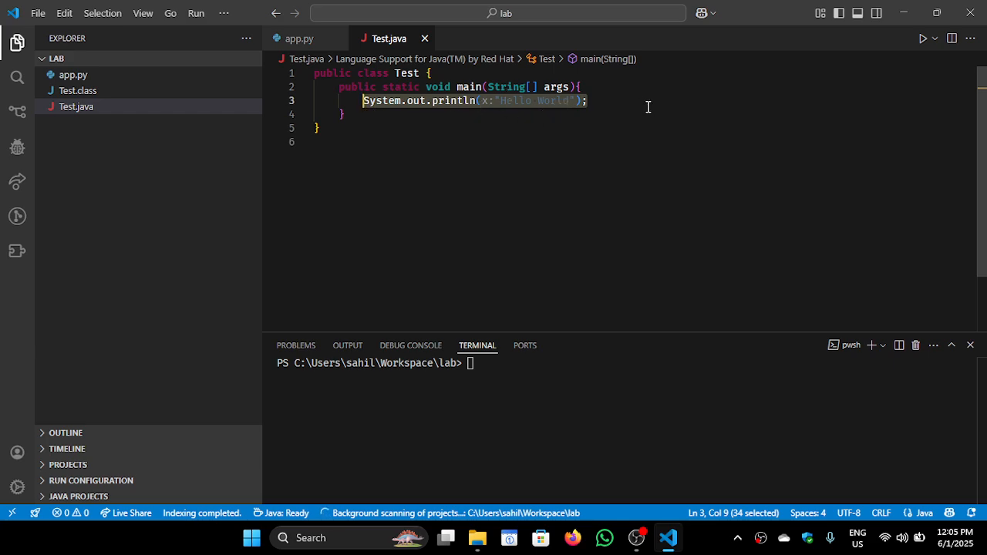
left_click(406, 139)
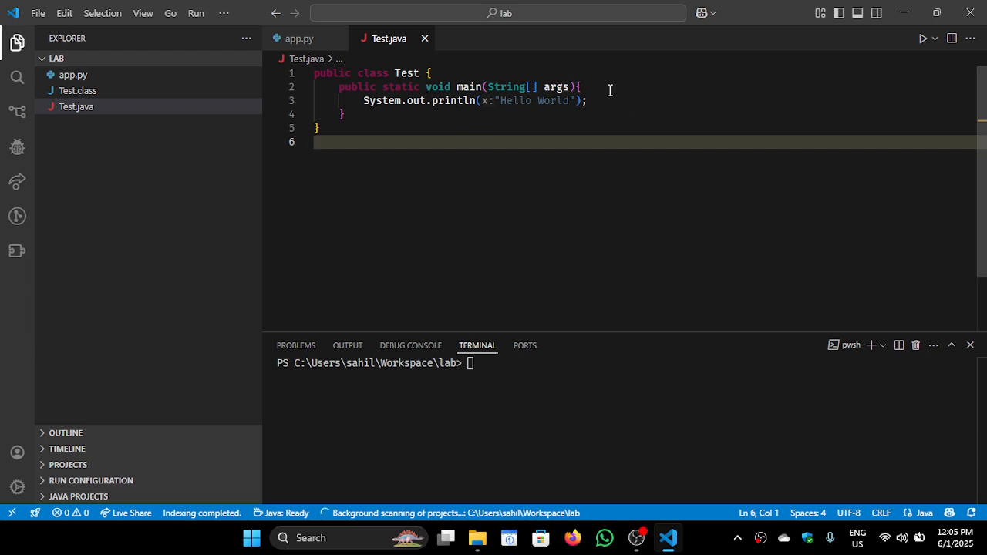
left_click(322, 43)
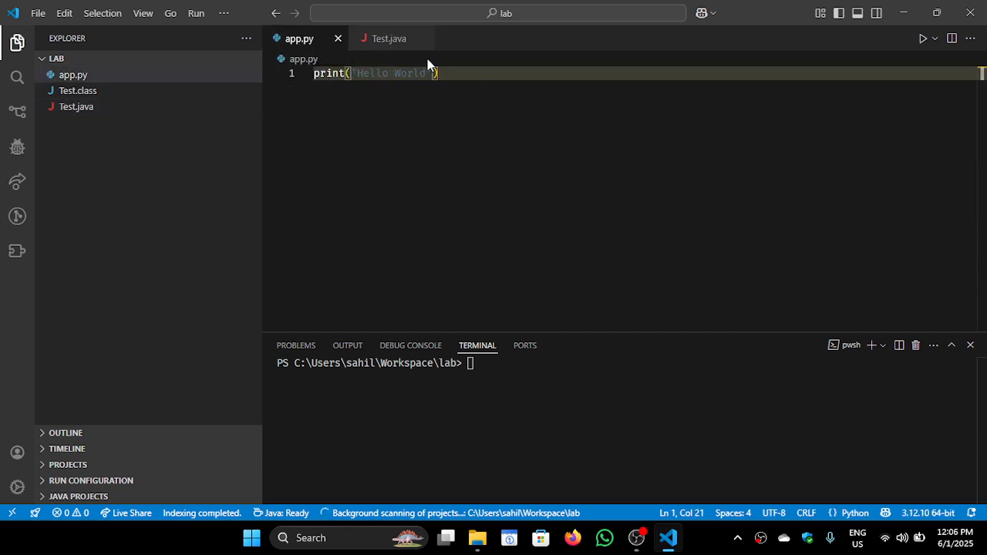
Close Test.java and permanently delete both Test.java and Test.class from the lab folder
left_click(421, 40)
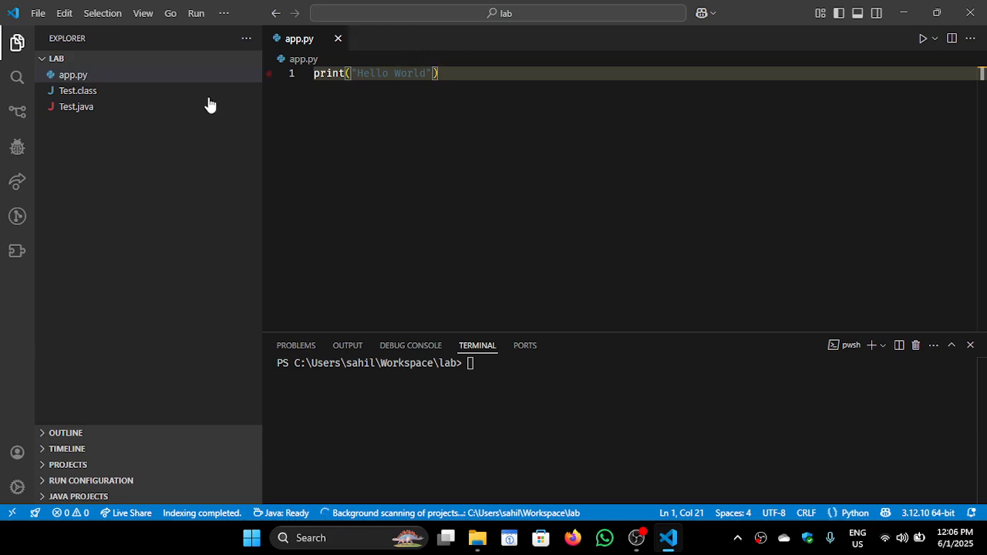
left_click(162, 110)
key("shift+Delete")
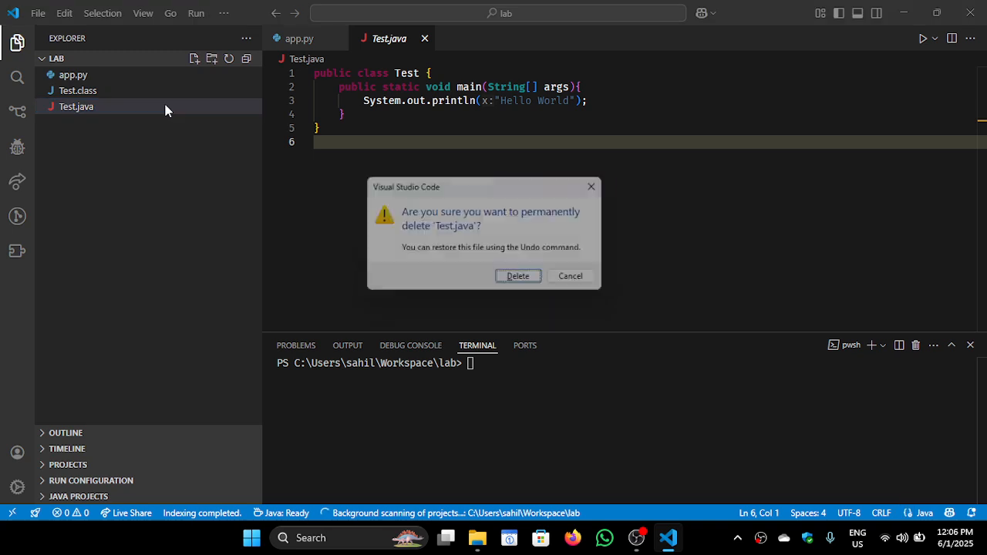
key("Return")
left_click(118, 94)
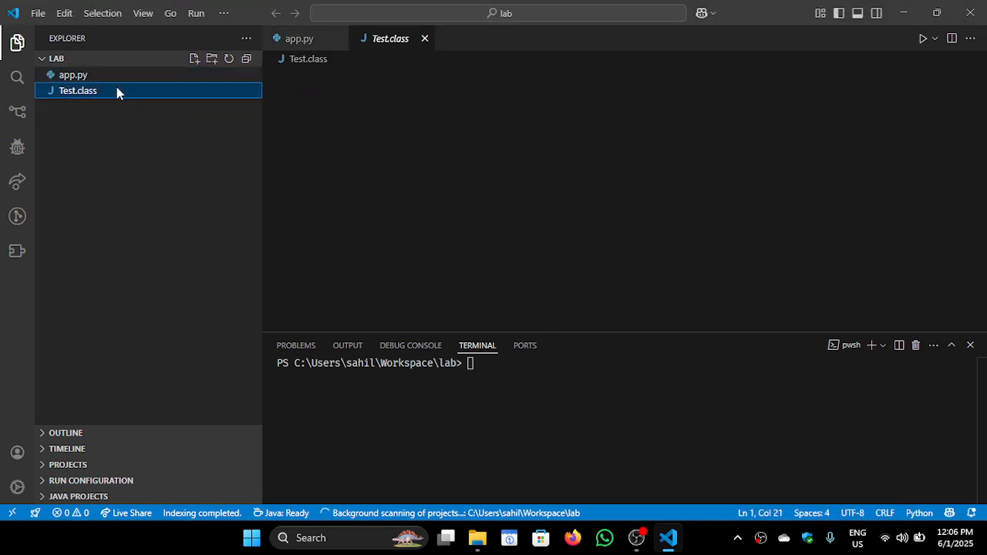
key("shift+Delete")
key("Return")
left_click(170, 182)
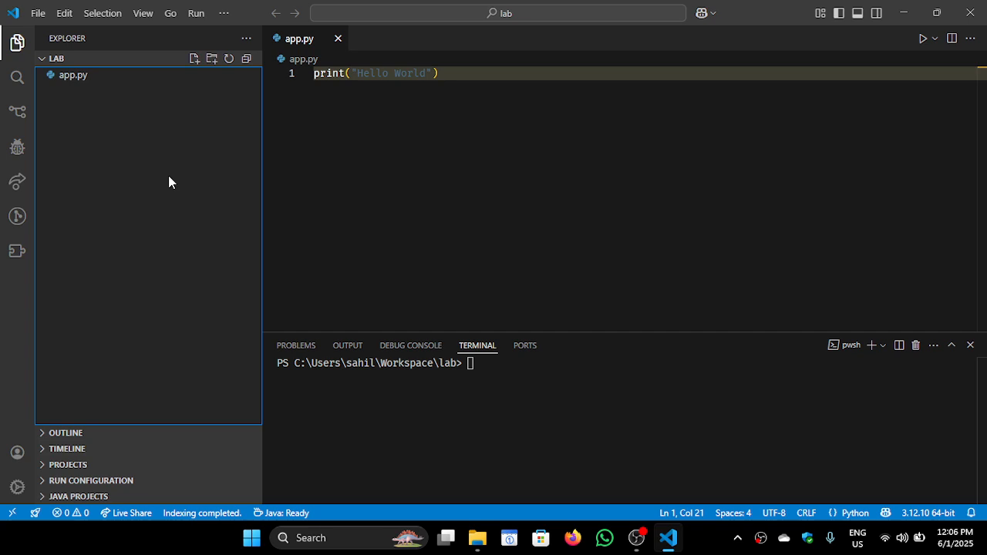
Erase all the code in app.py and save the empty file
left_click(457, 198)
key("BackSpace")
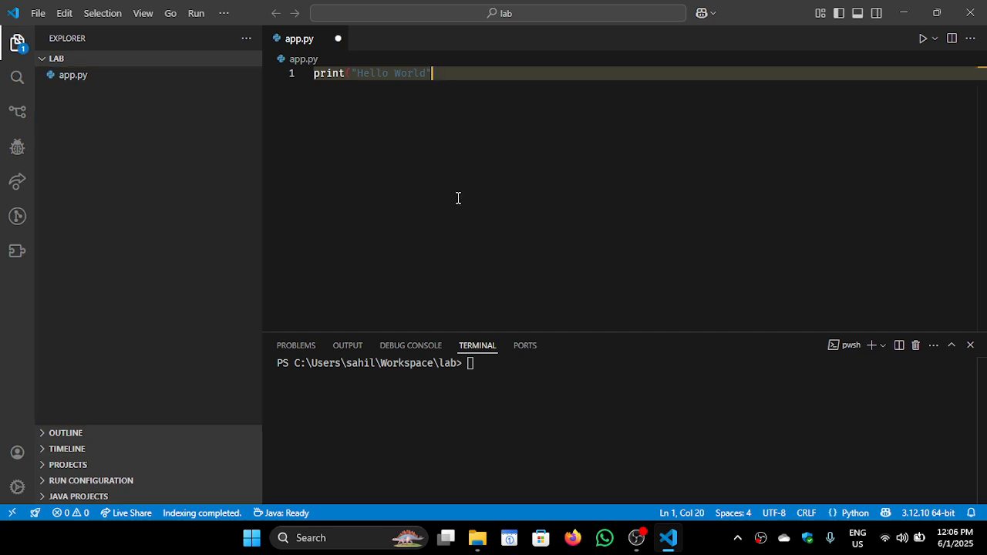
key("ctrl+a")
key("BackSpace")
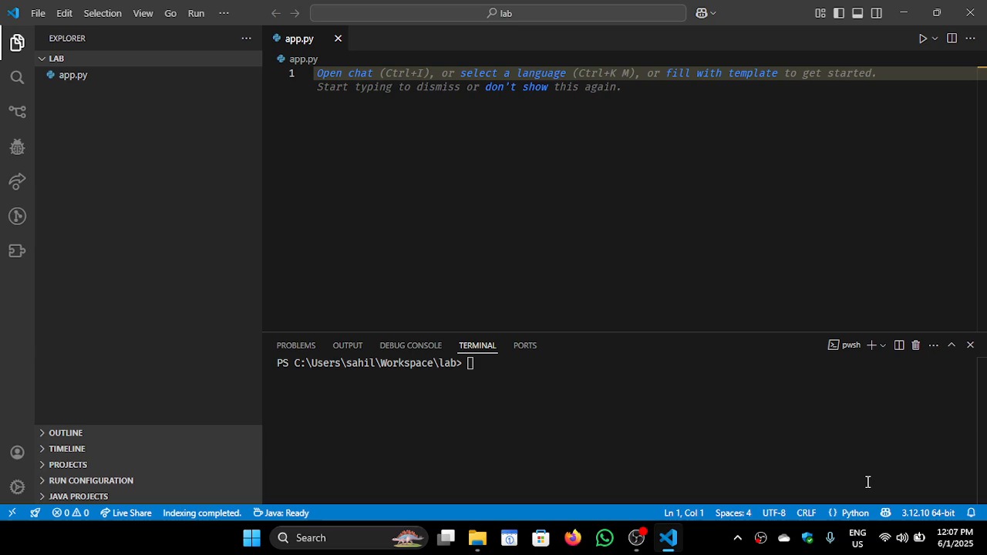
left_click(478, 538)
left_click(477, 537)
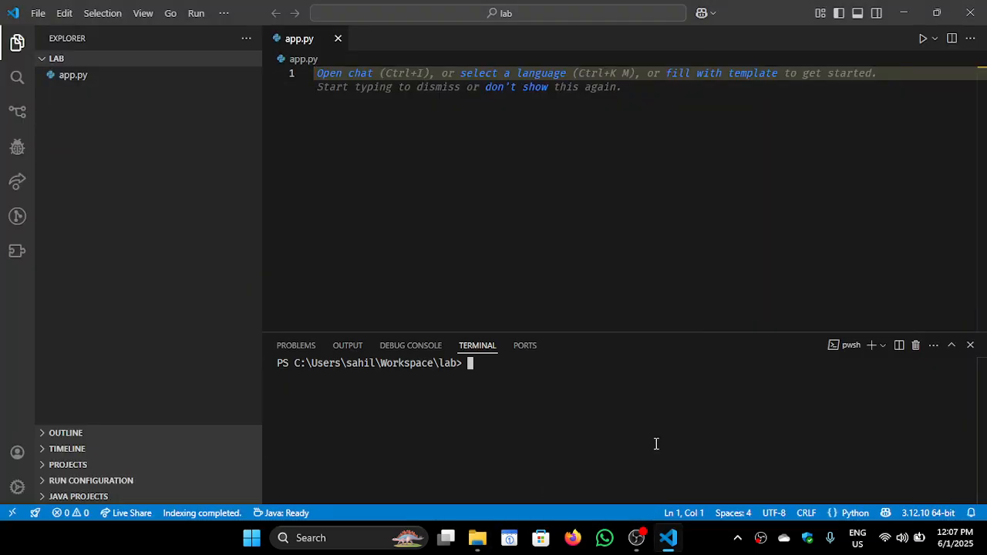
Select Python 3.12.10 64-bit as the interpreter for the workspace
left_click(917, 521)
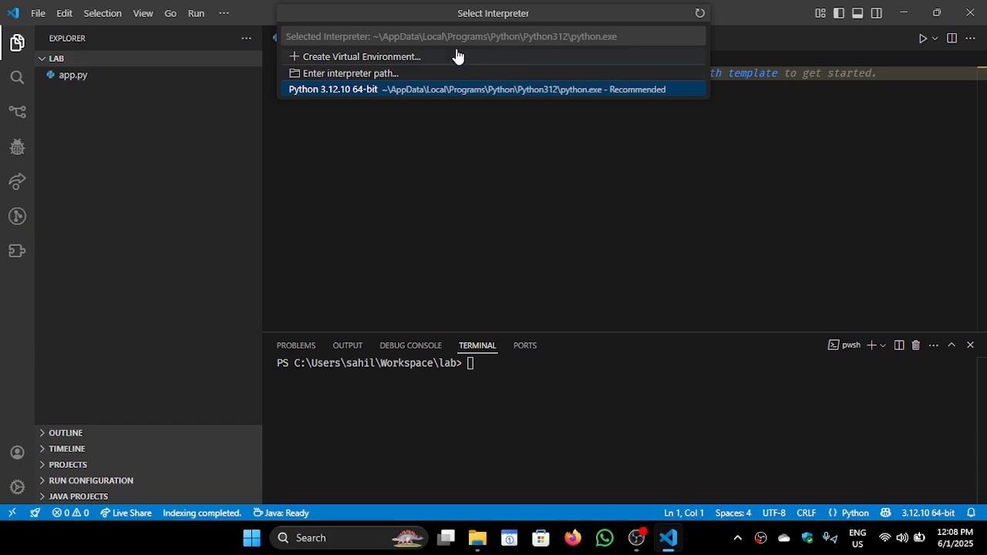
left_click(383, 90)
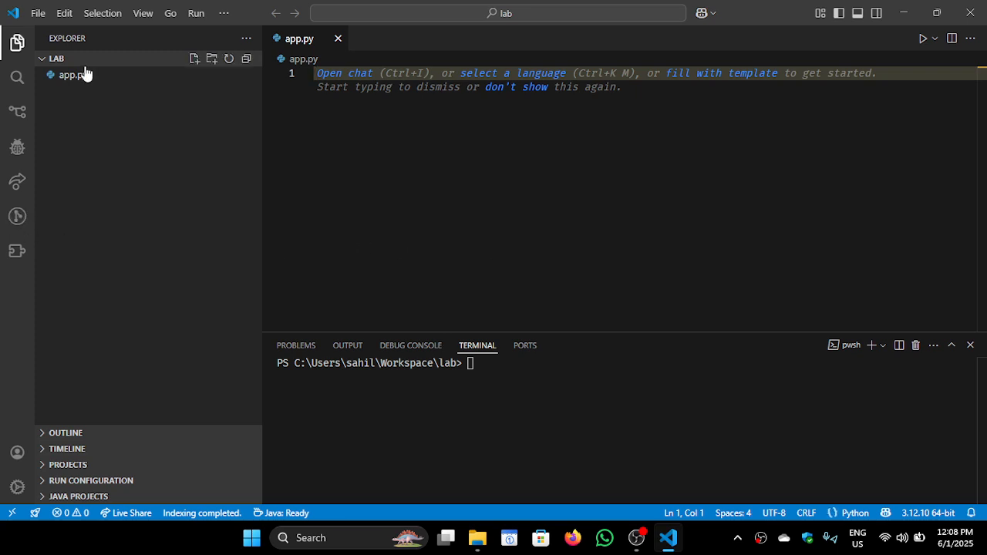
mouse_move(636, 537)
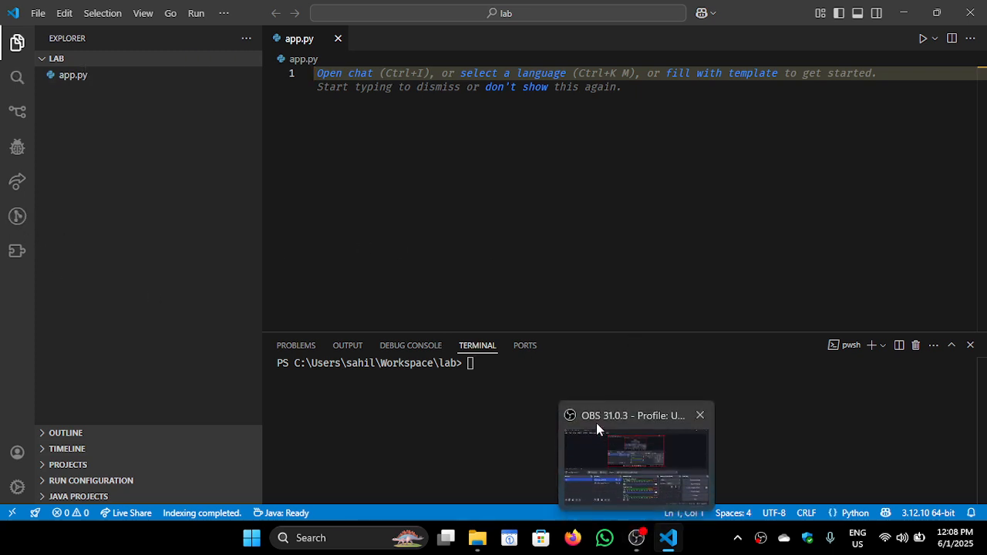